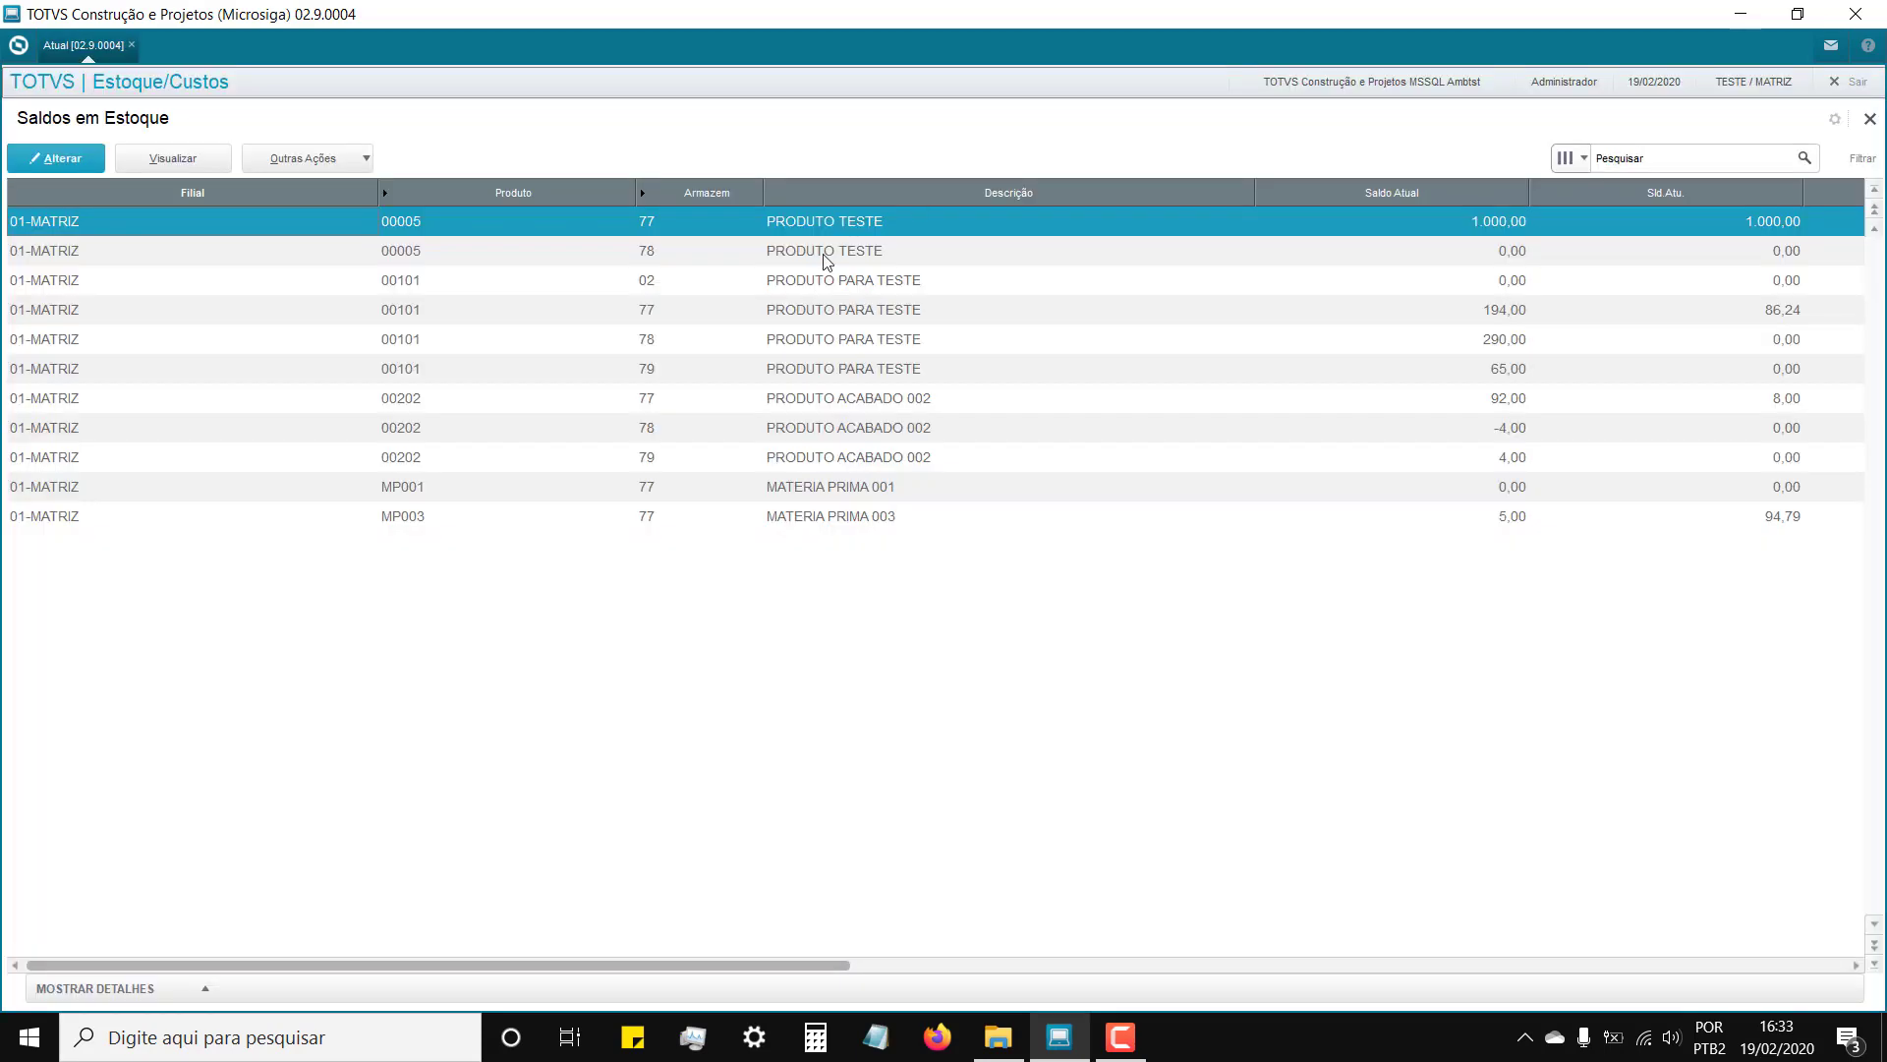
Step: Narrow the Descrição and Filial columns and review the stock balances of product 00202 in warehouses 77, 78 and 79
left_click_drag(1253, 190, 994, 198)
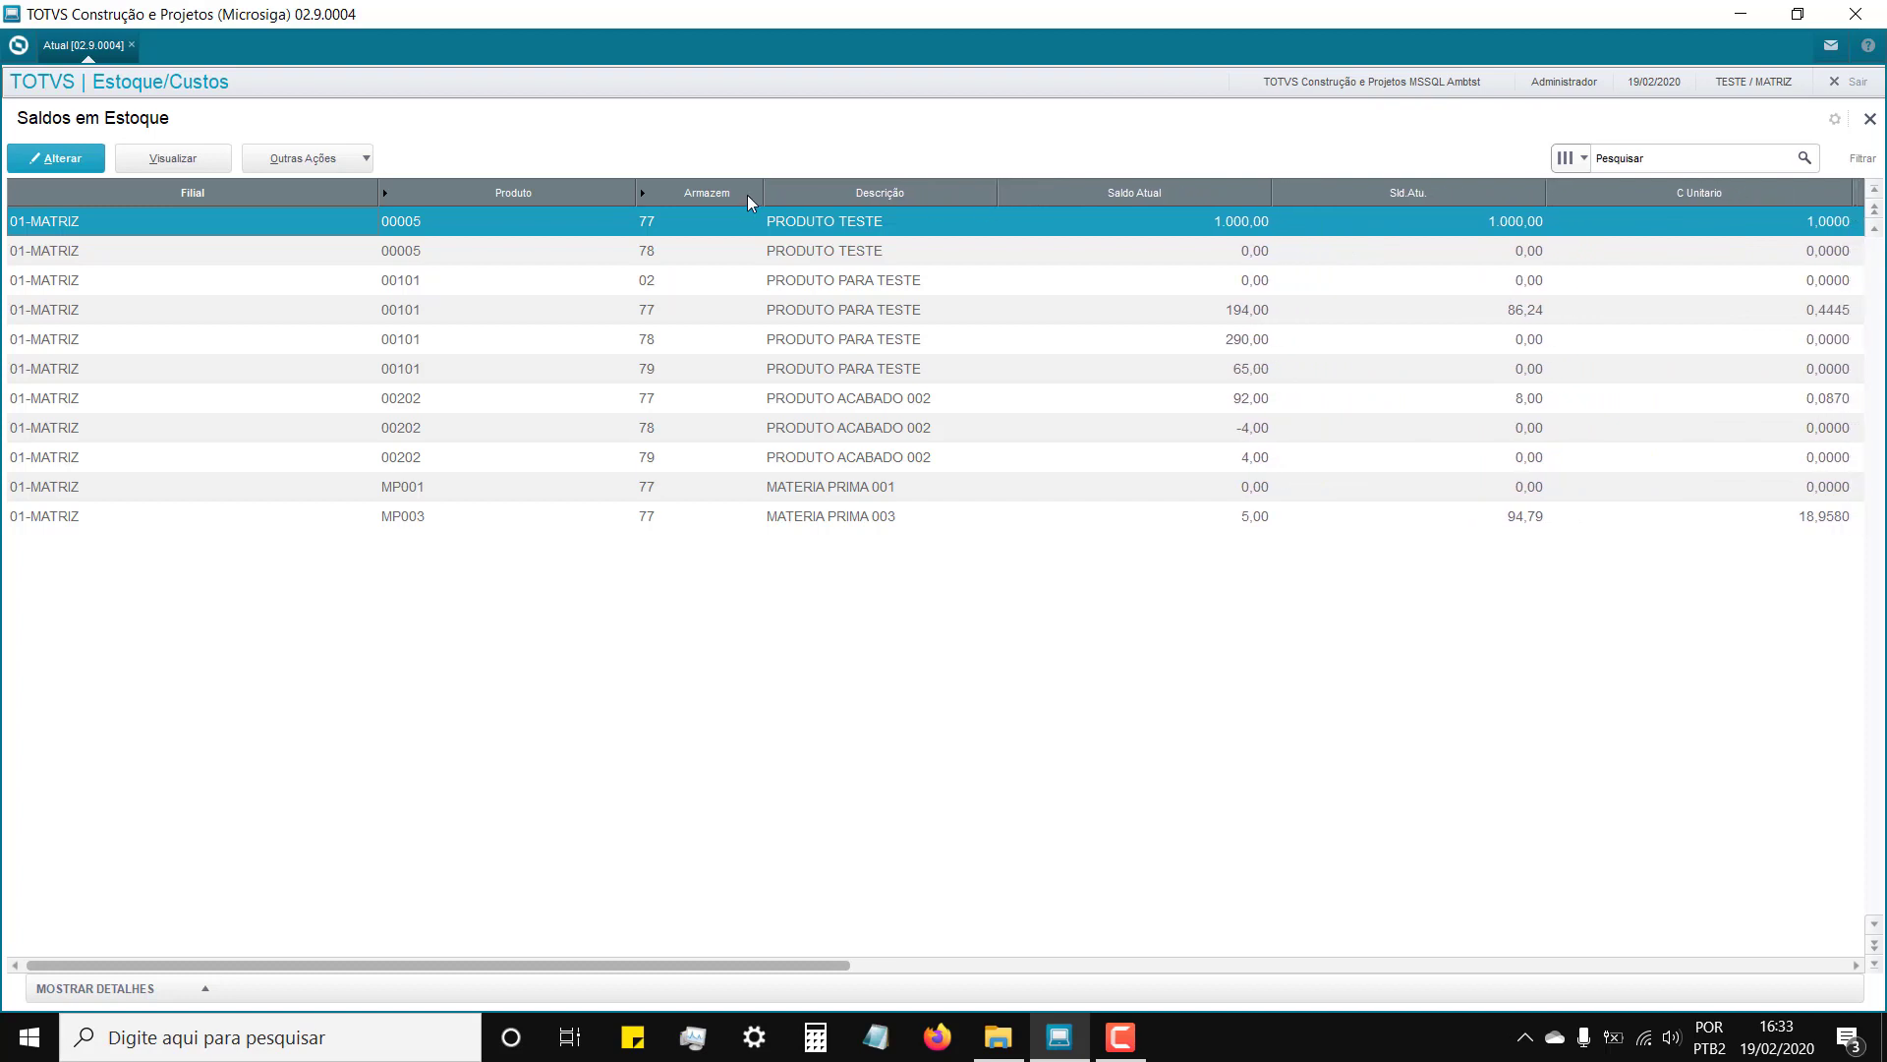
left_click_drag(372, 194, 250, 261)
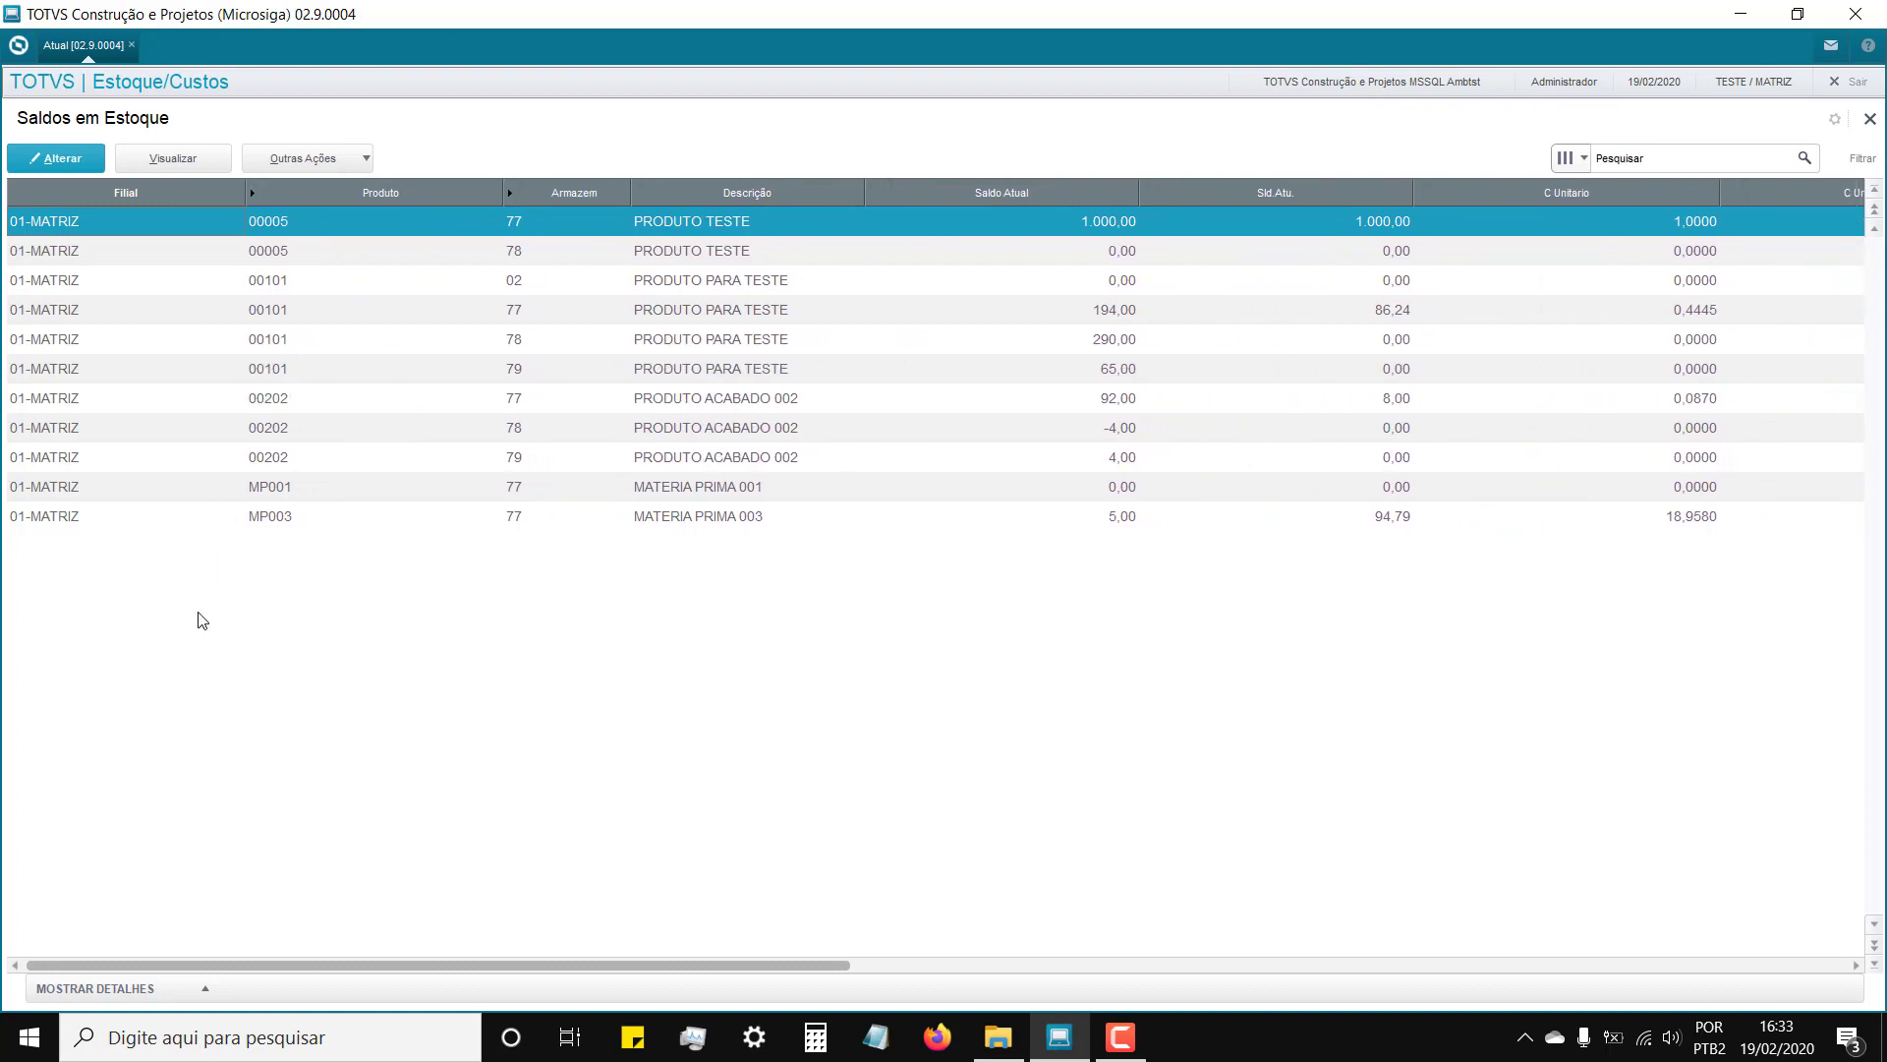
key("Down")
key("Down")
key("Down")
key("Down")
key("Down")
key("Down")
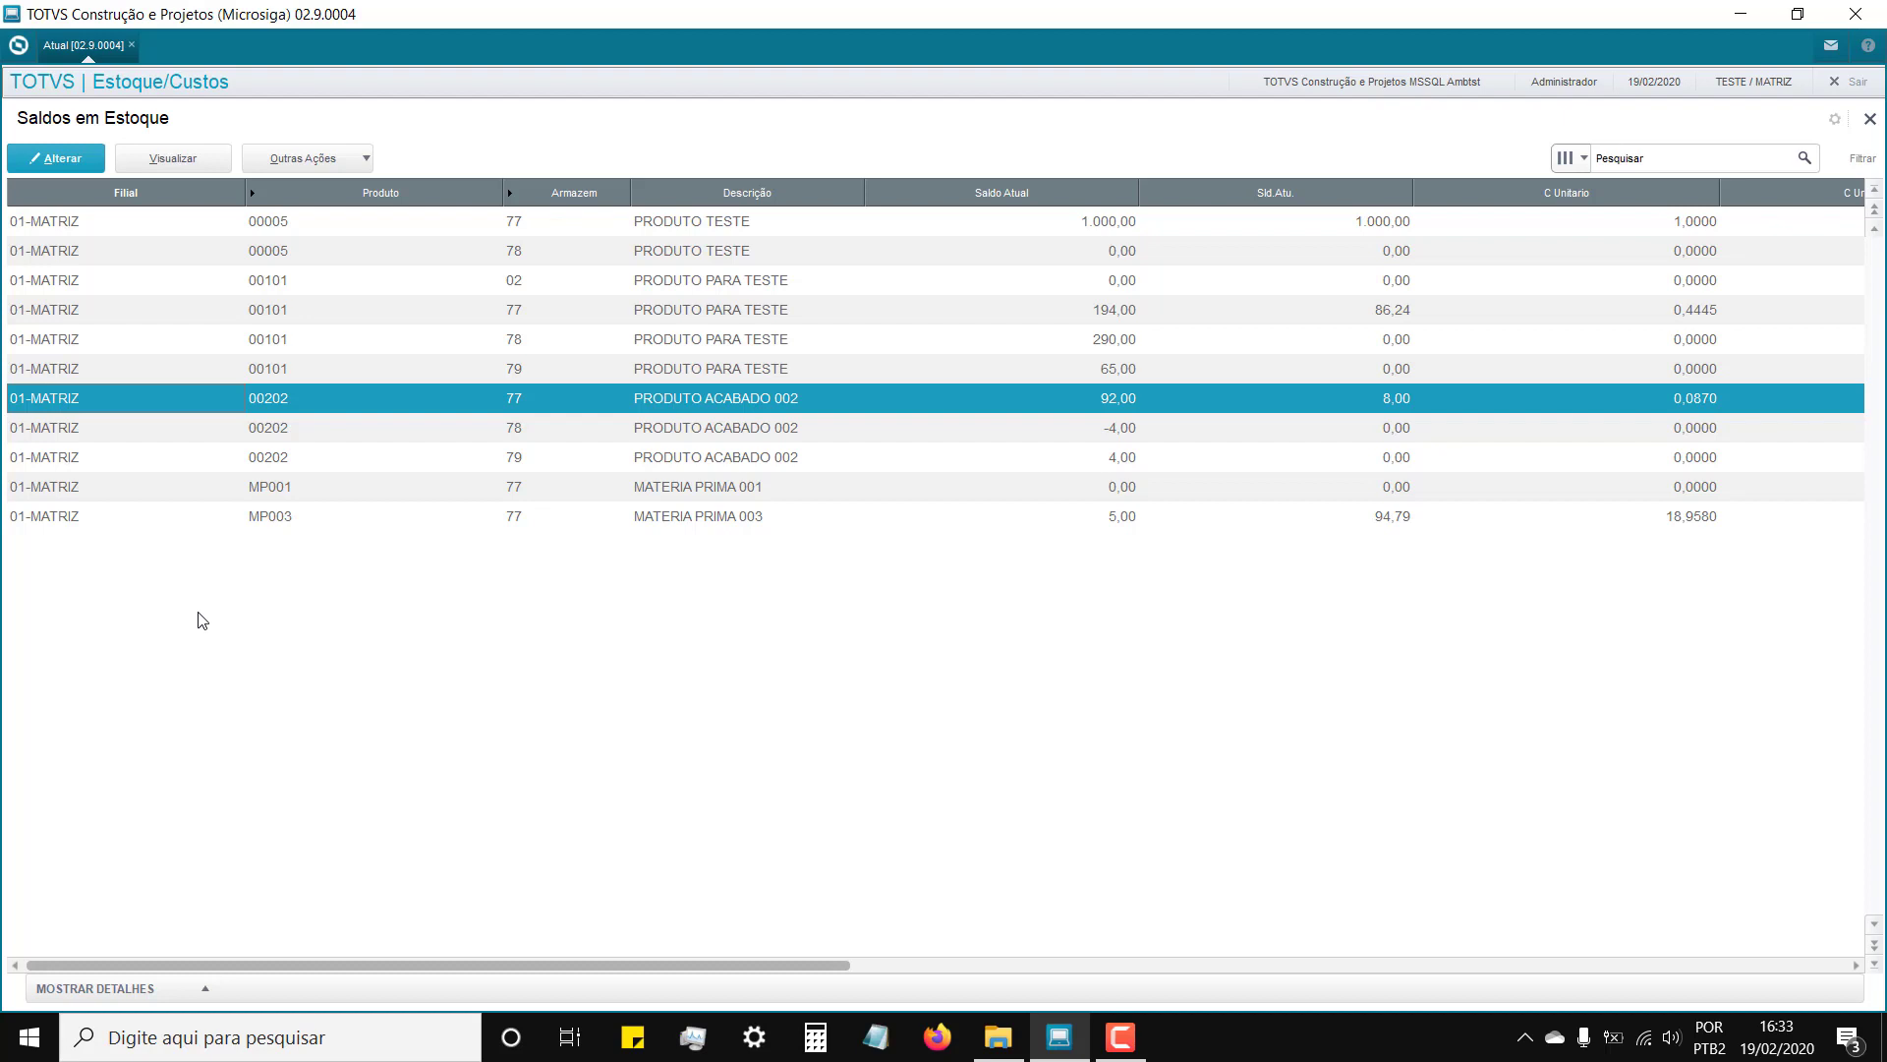
key("Down")
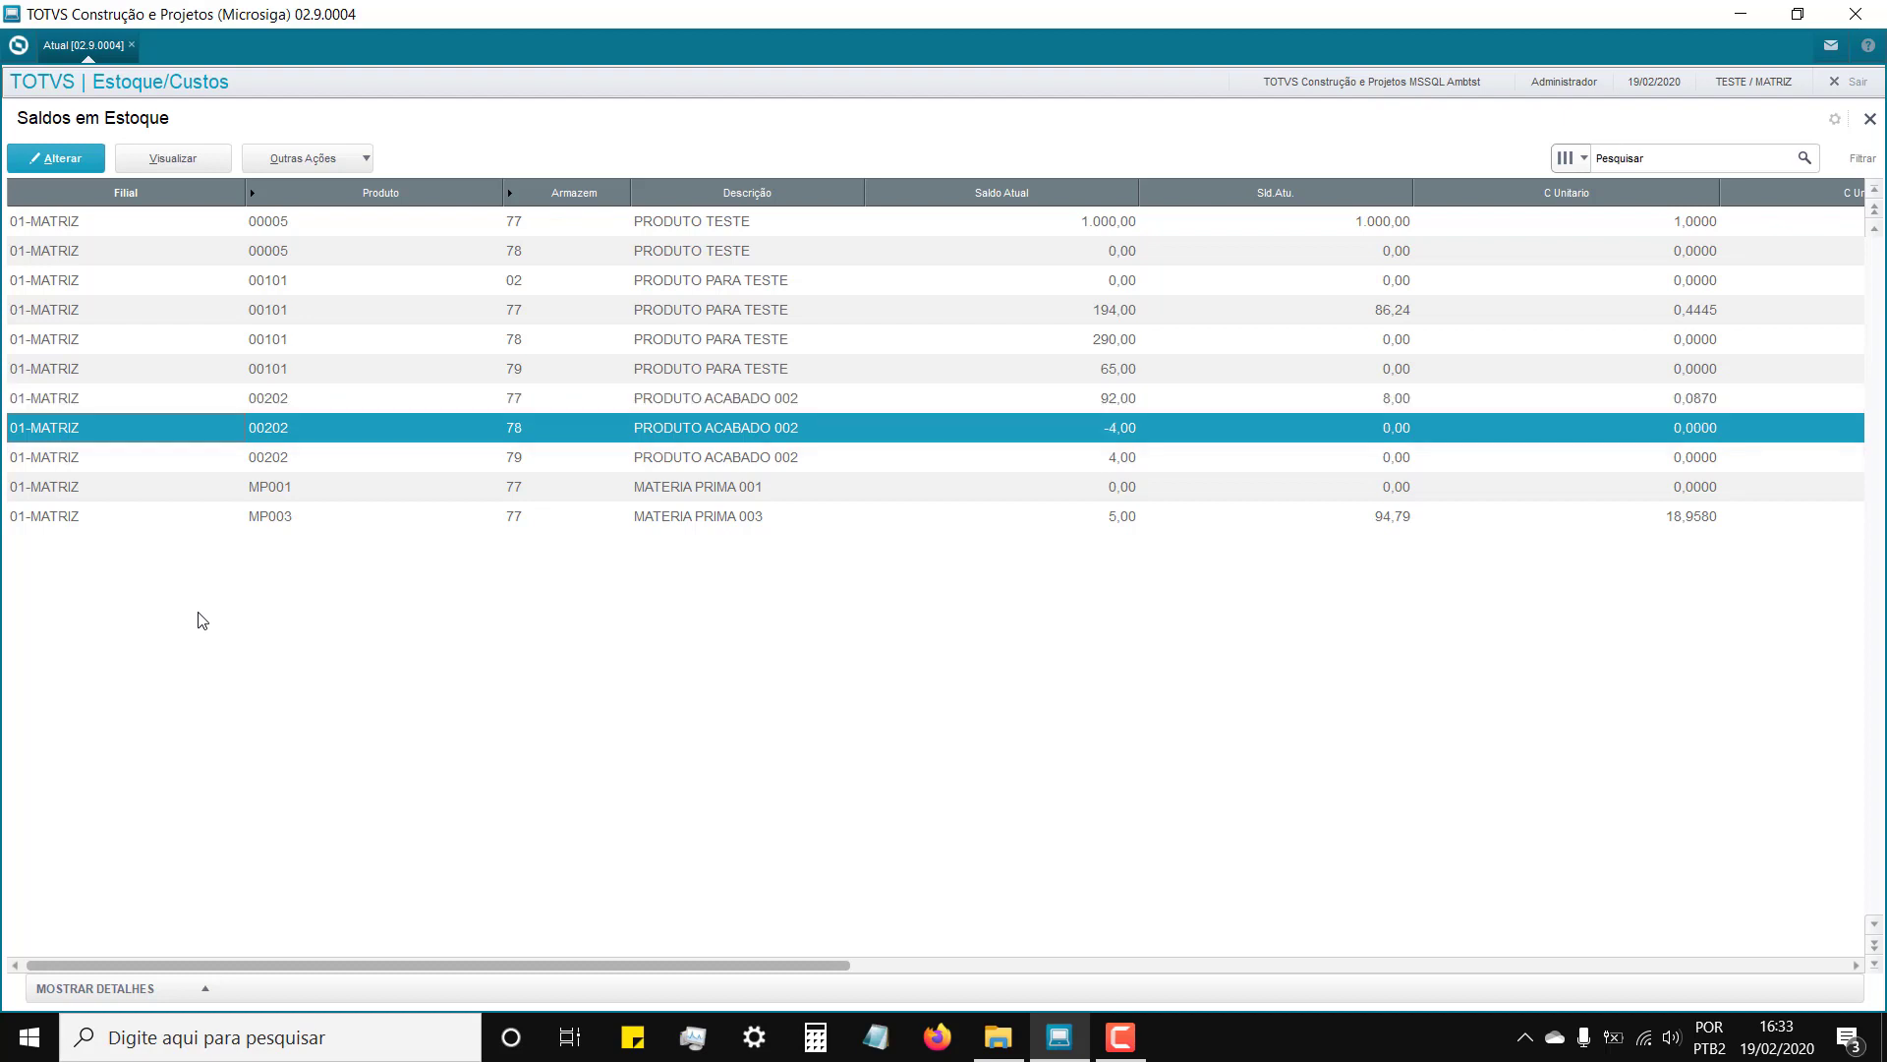
key("Down")
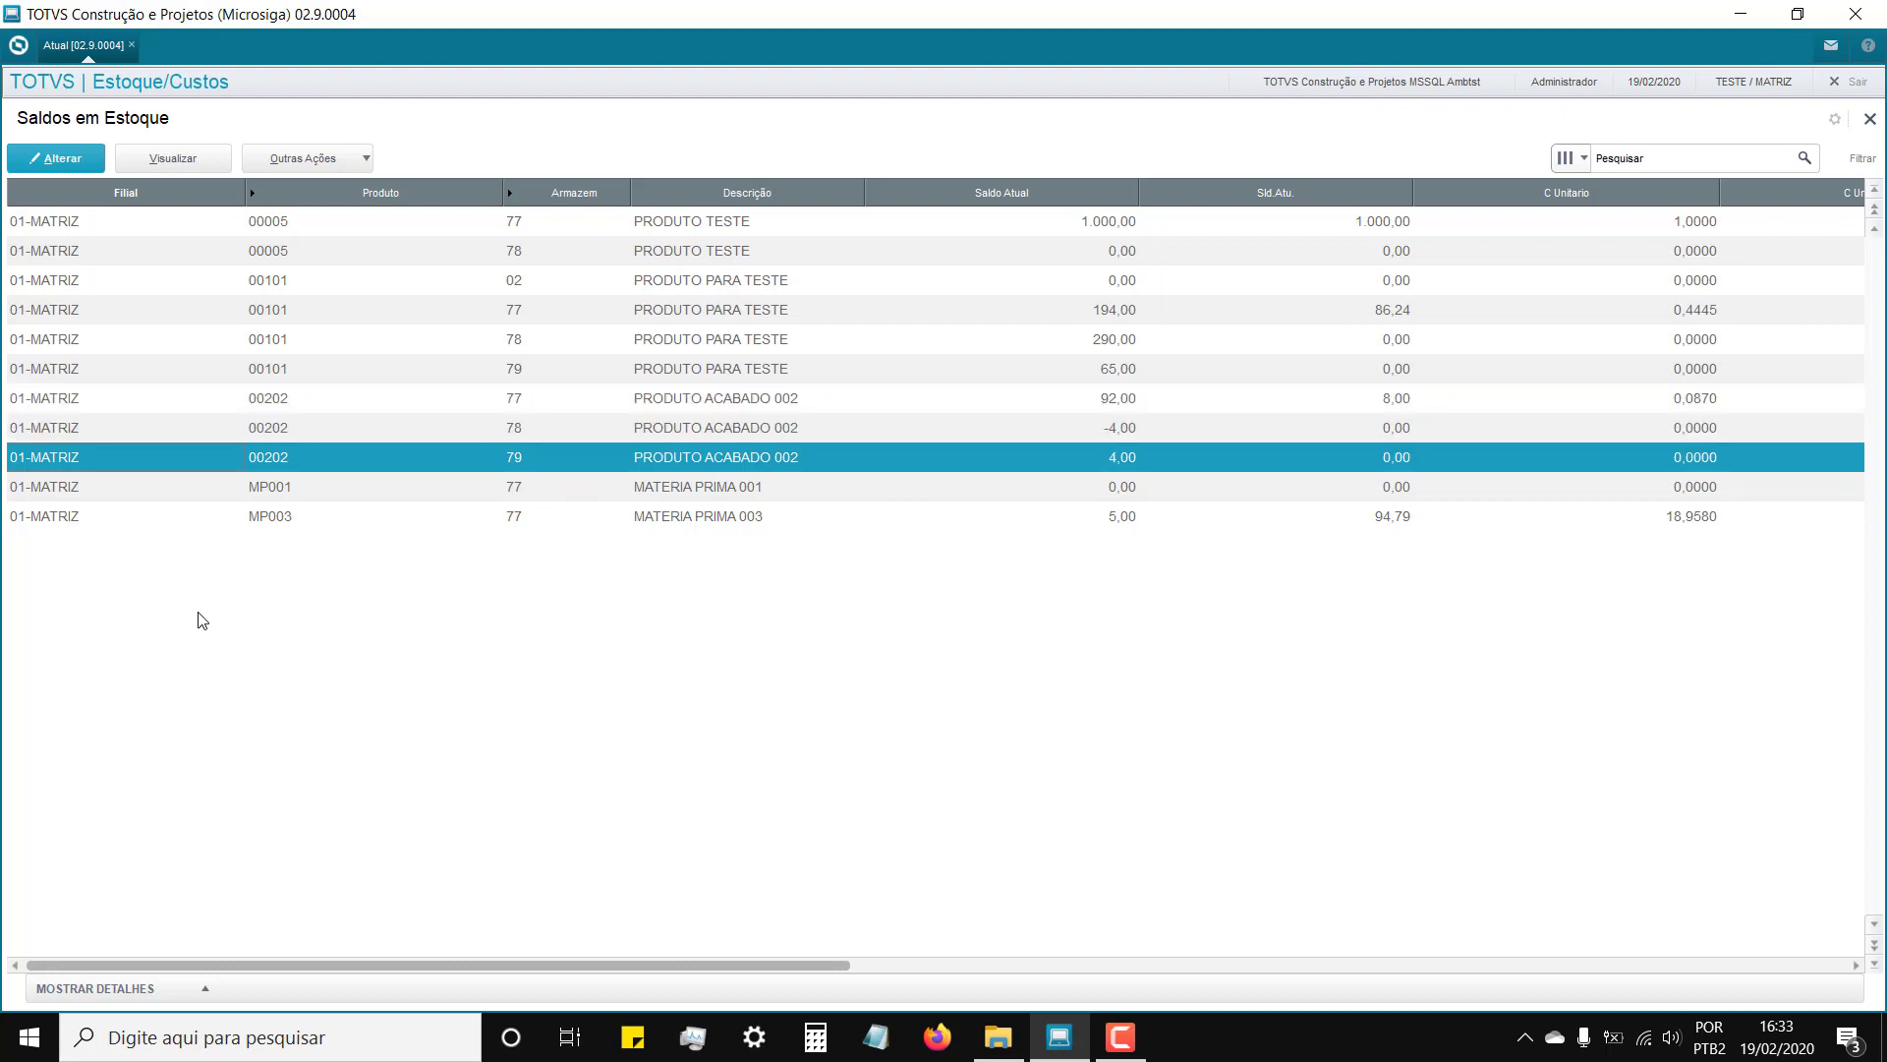
key("Up")
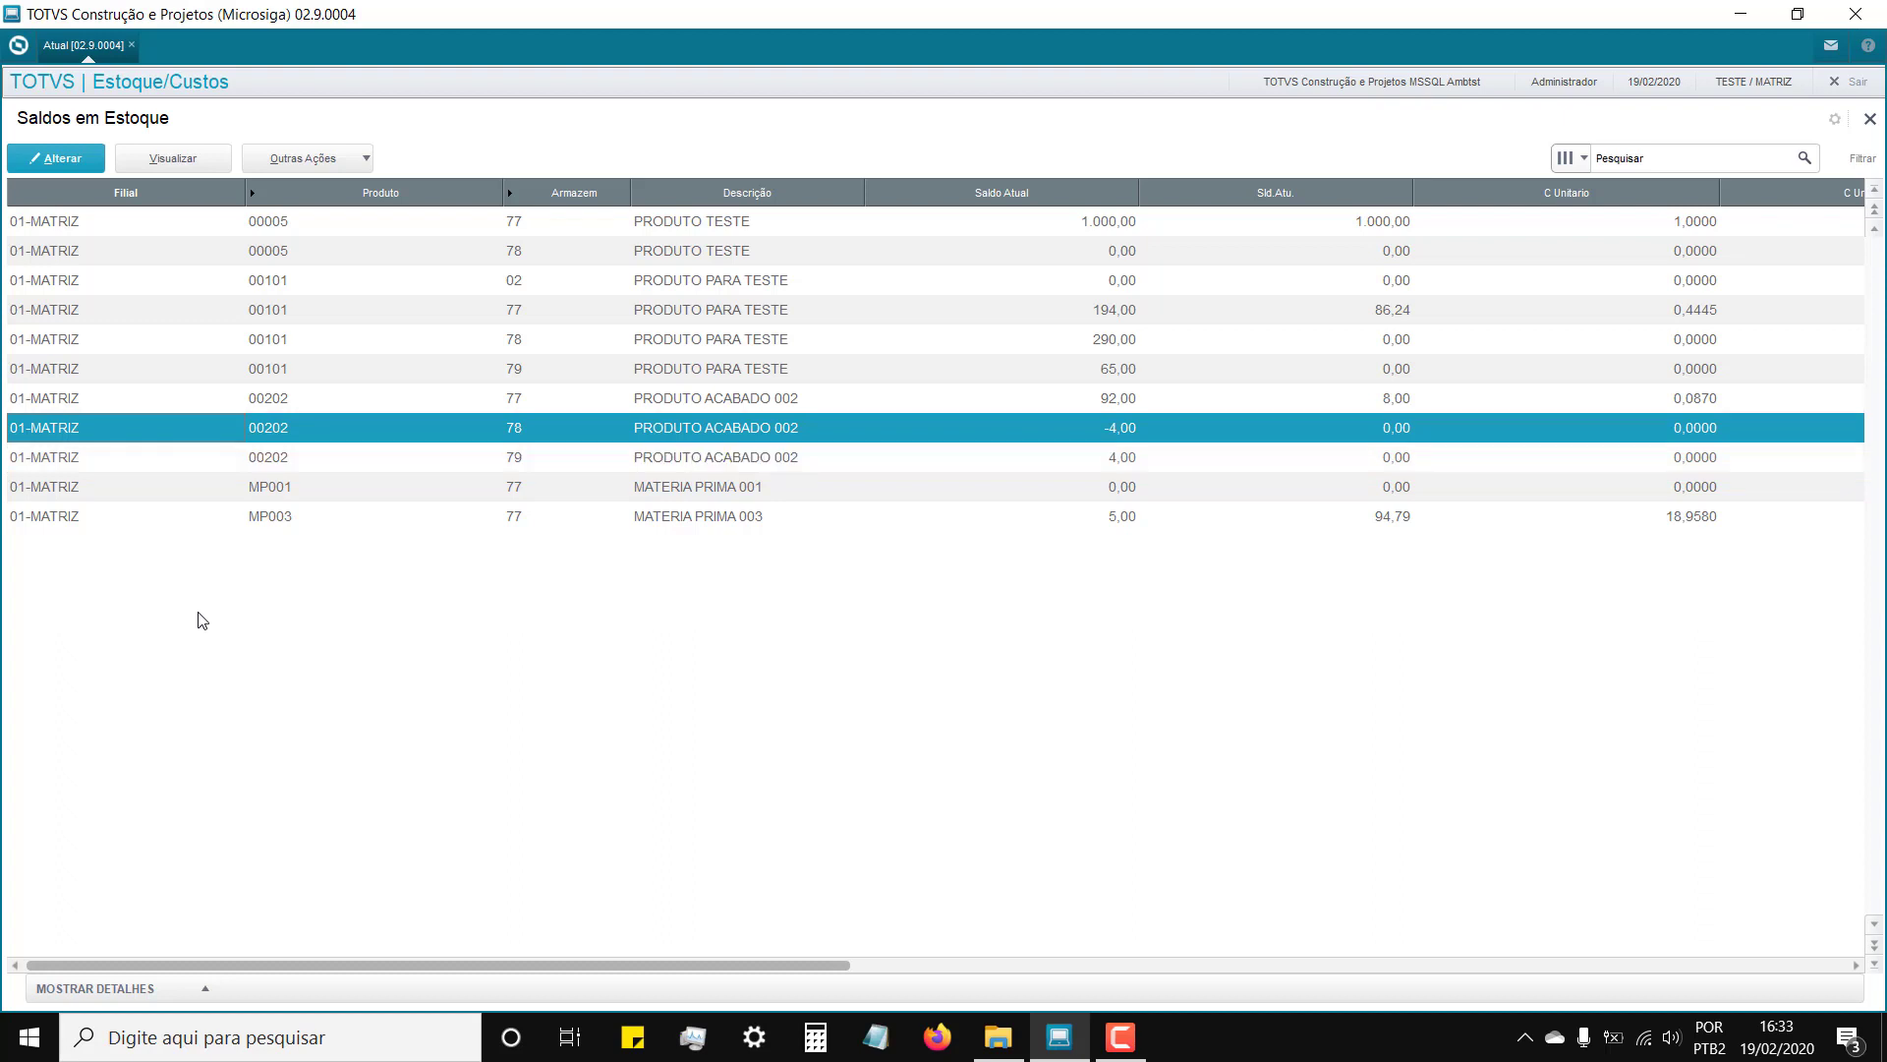
key("Down")
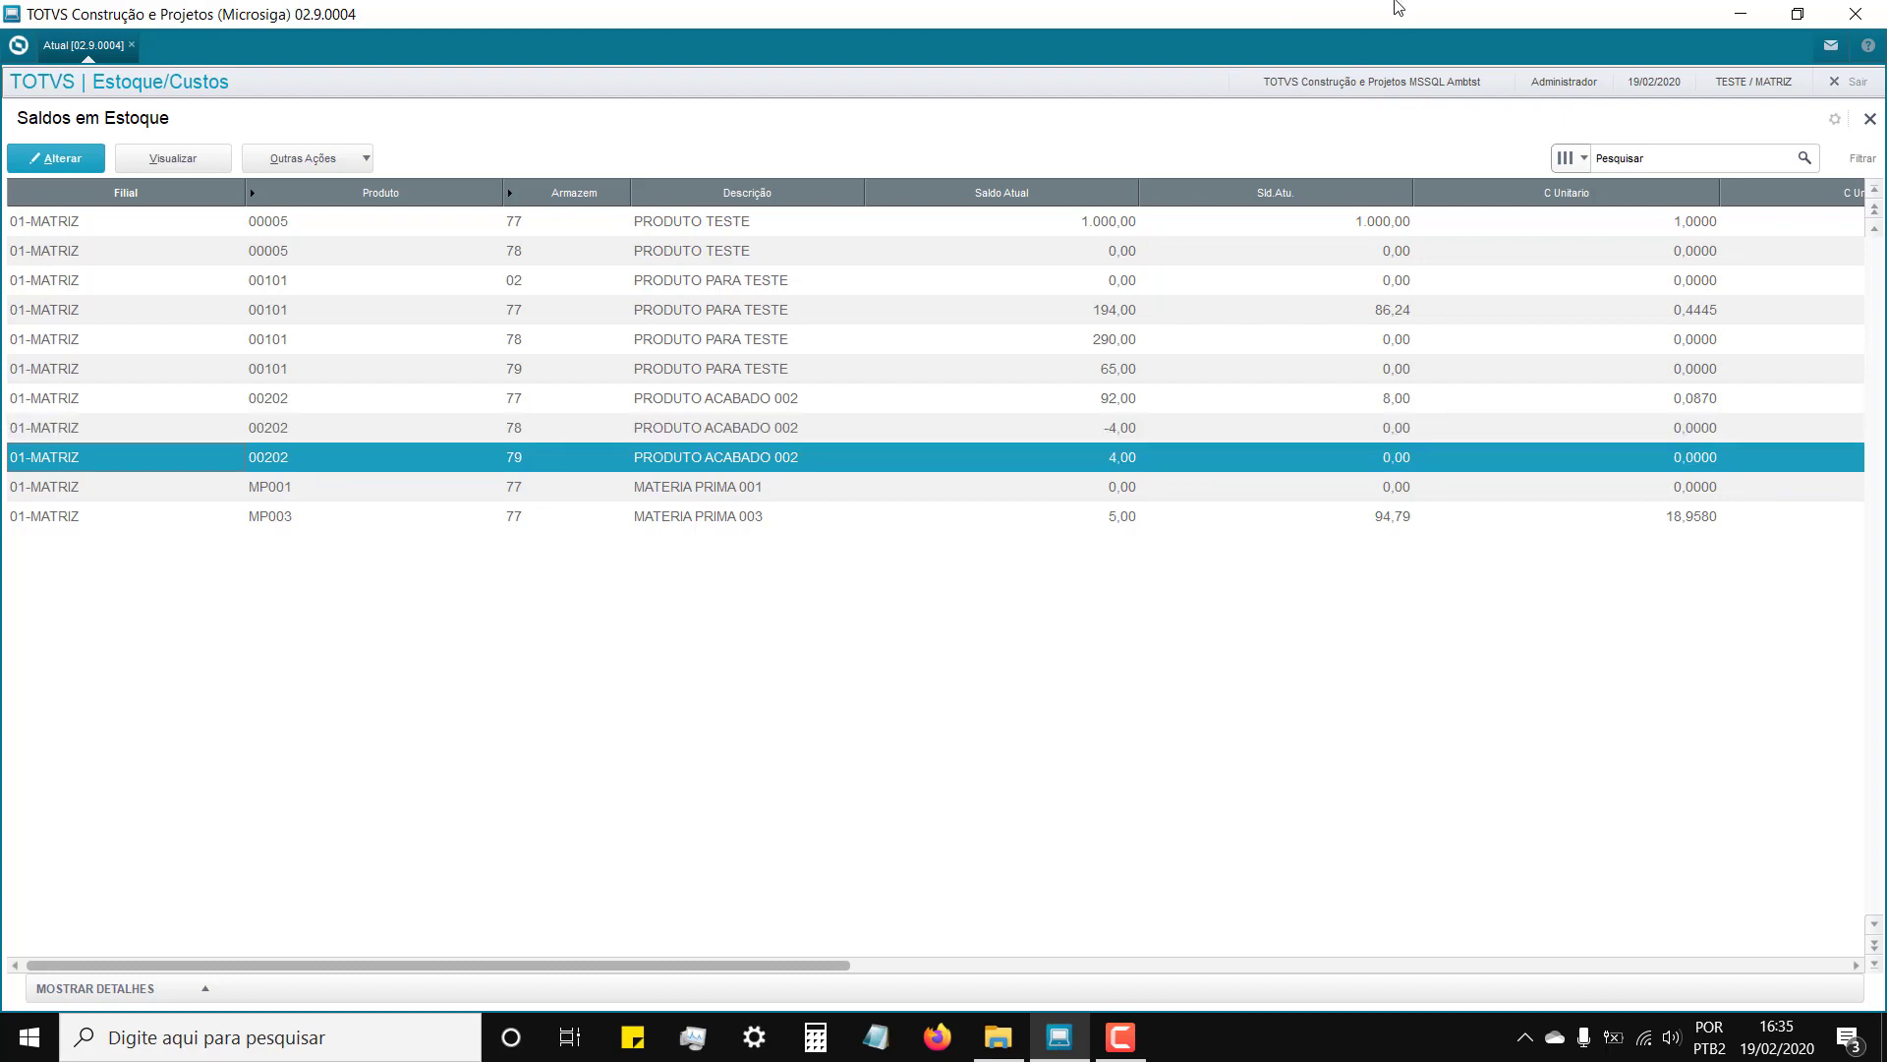
Step: Close the stock balances routine and open the internal movements' Inventário routine, accepting its existing parameters
key("Escape")
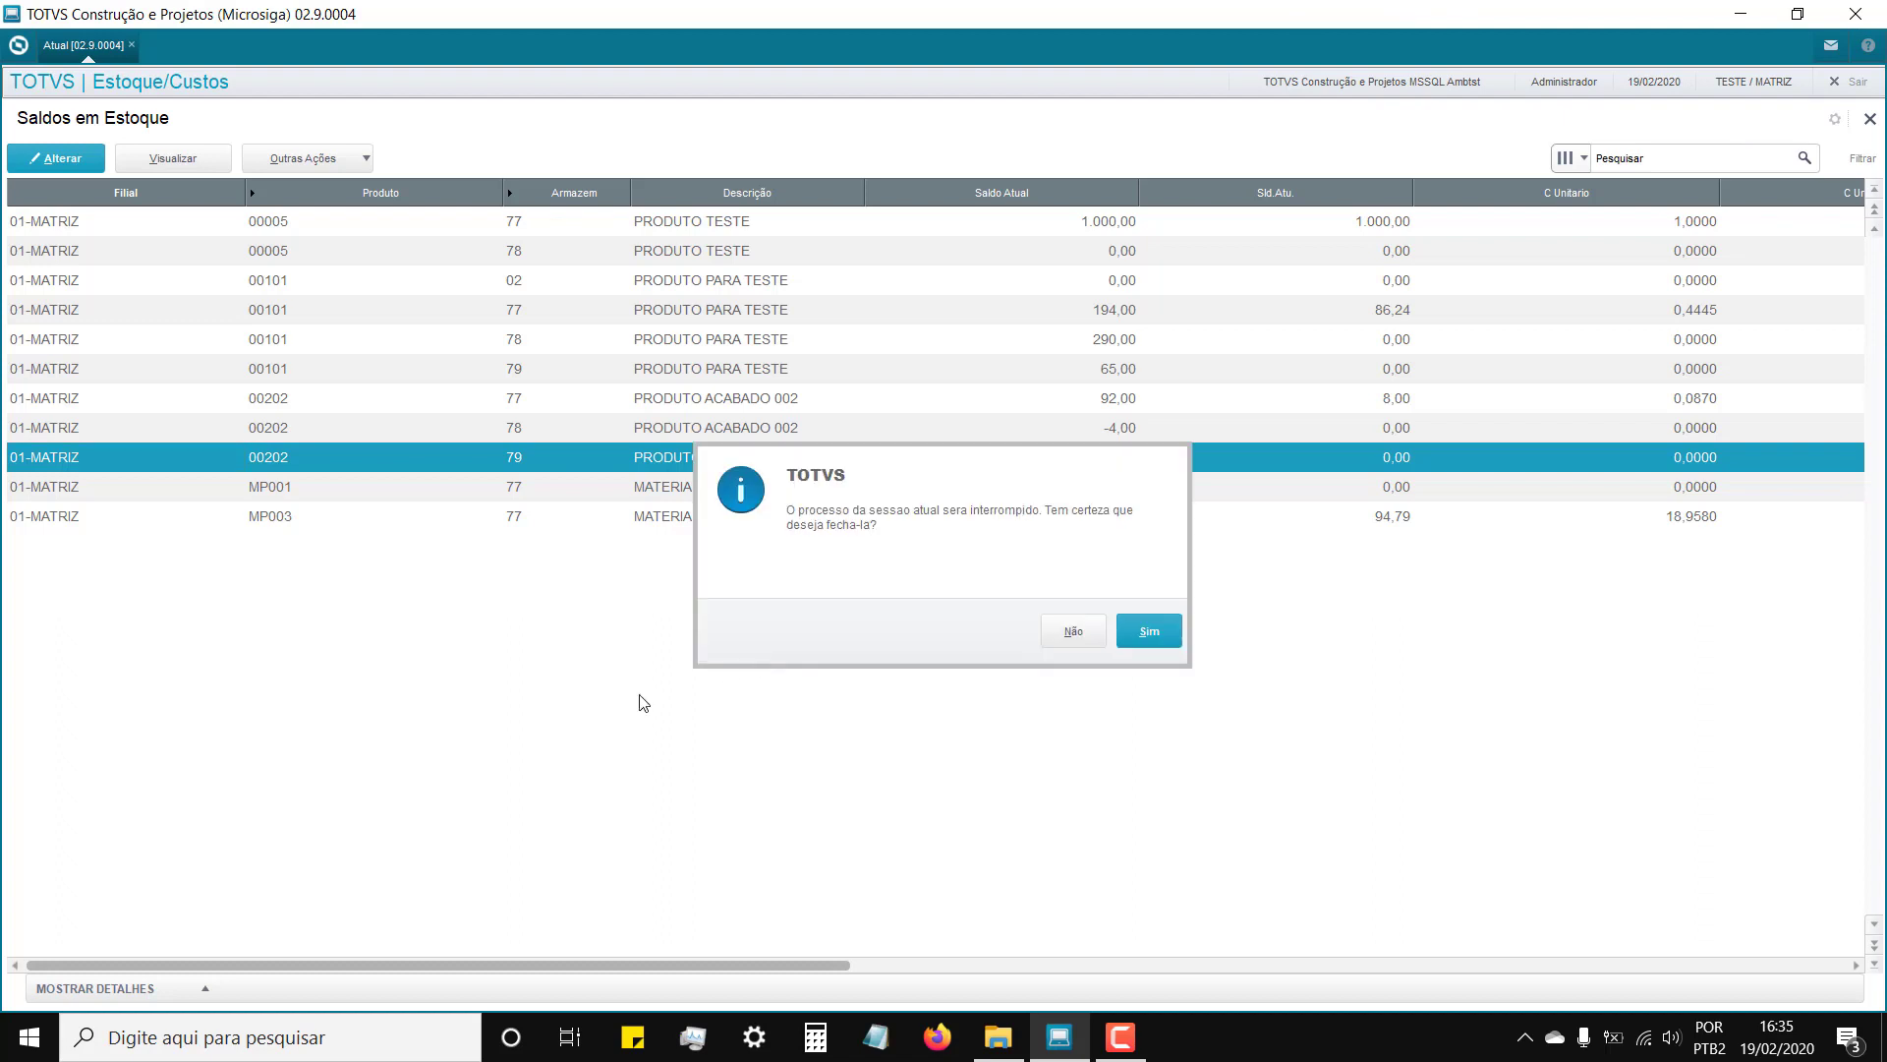
left_click(1152, 632)
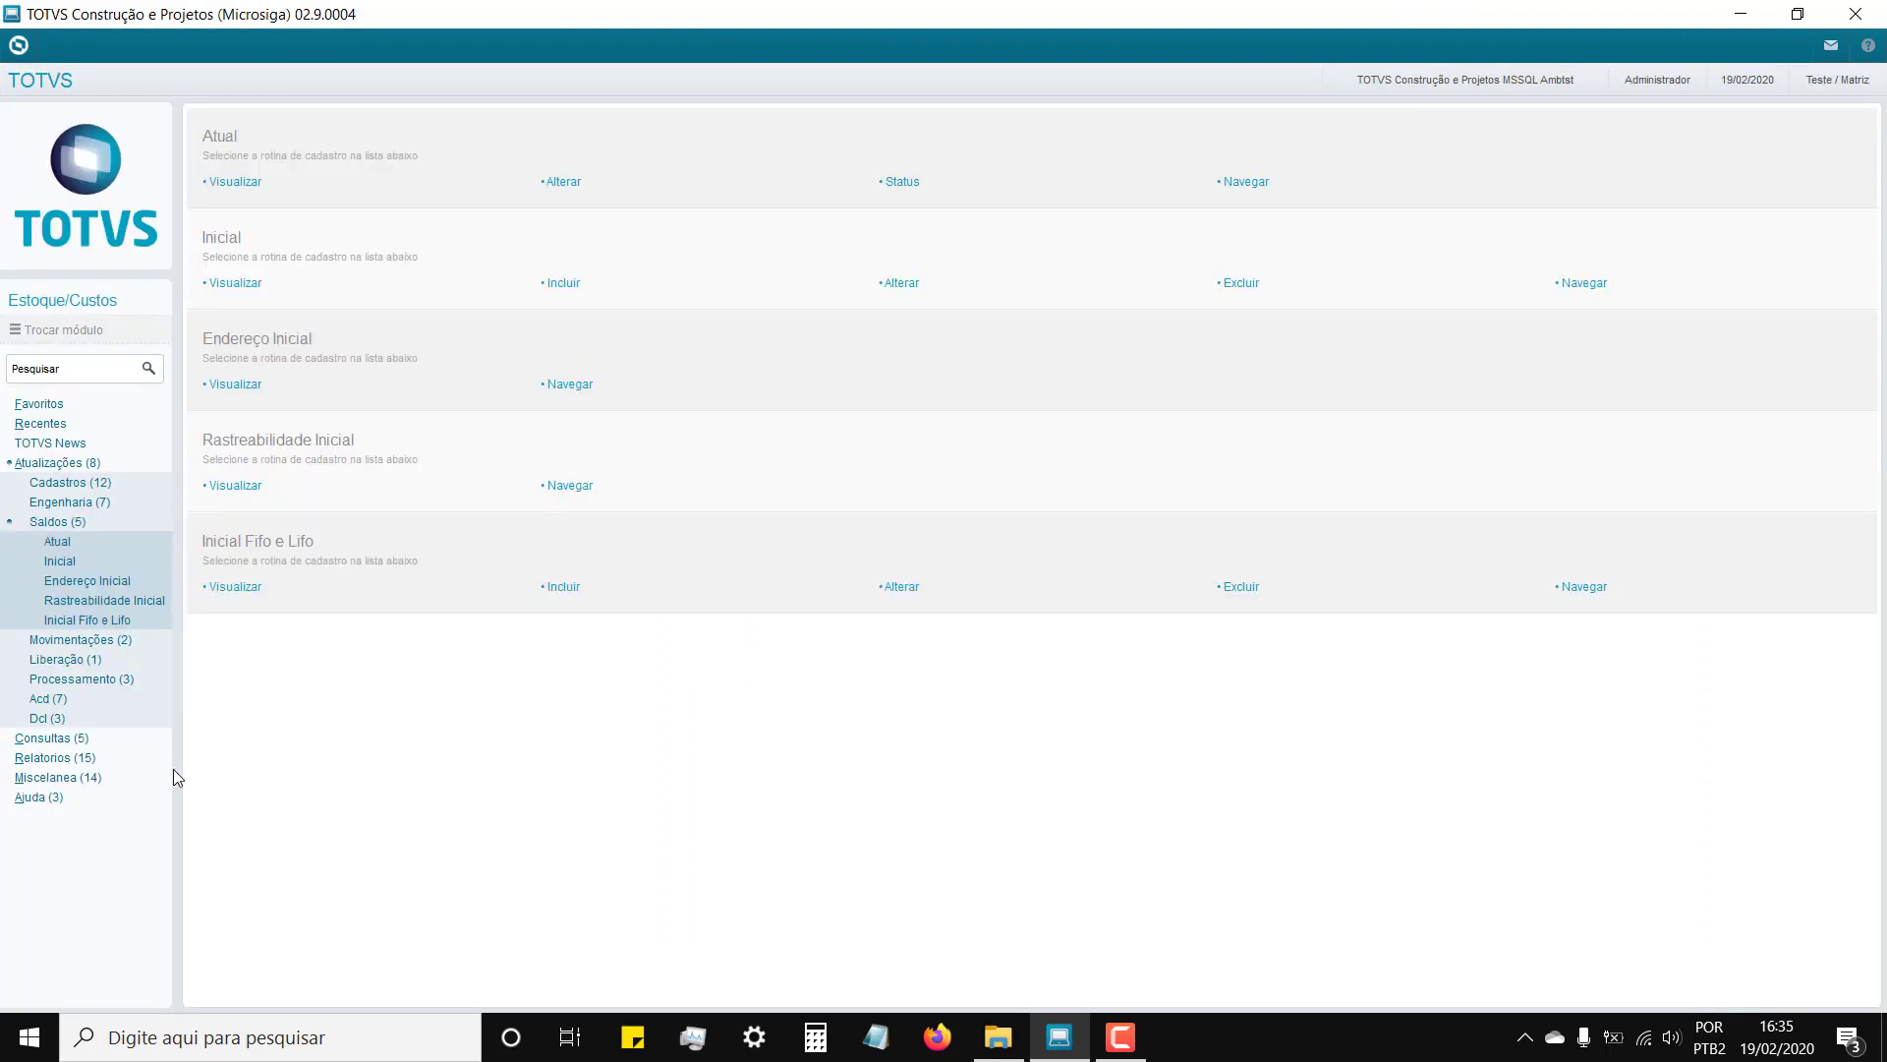
left_click(71, 782)
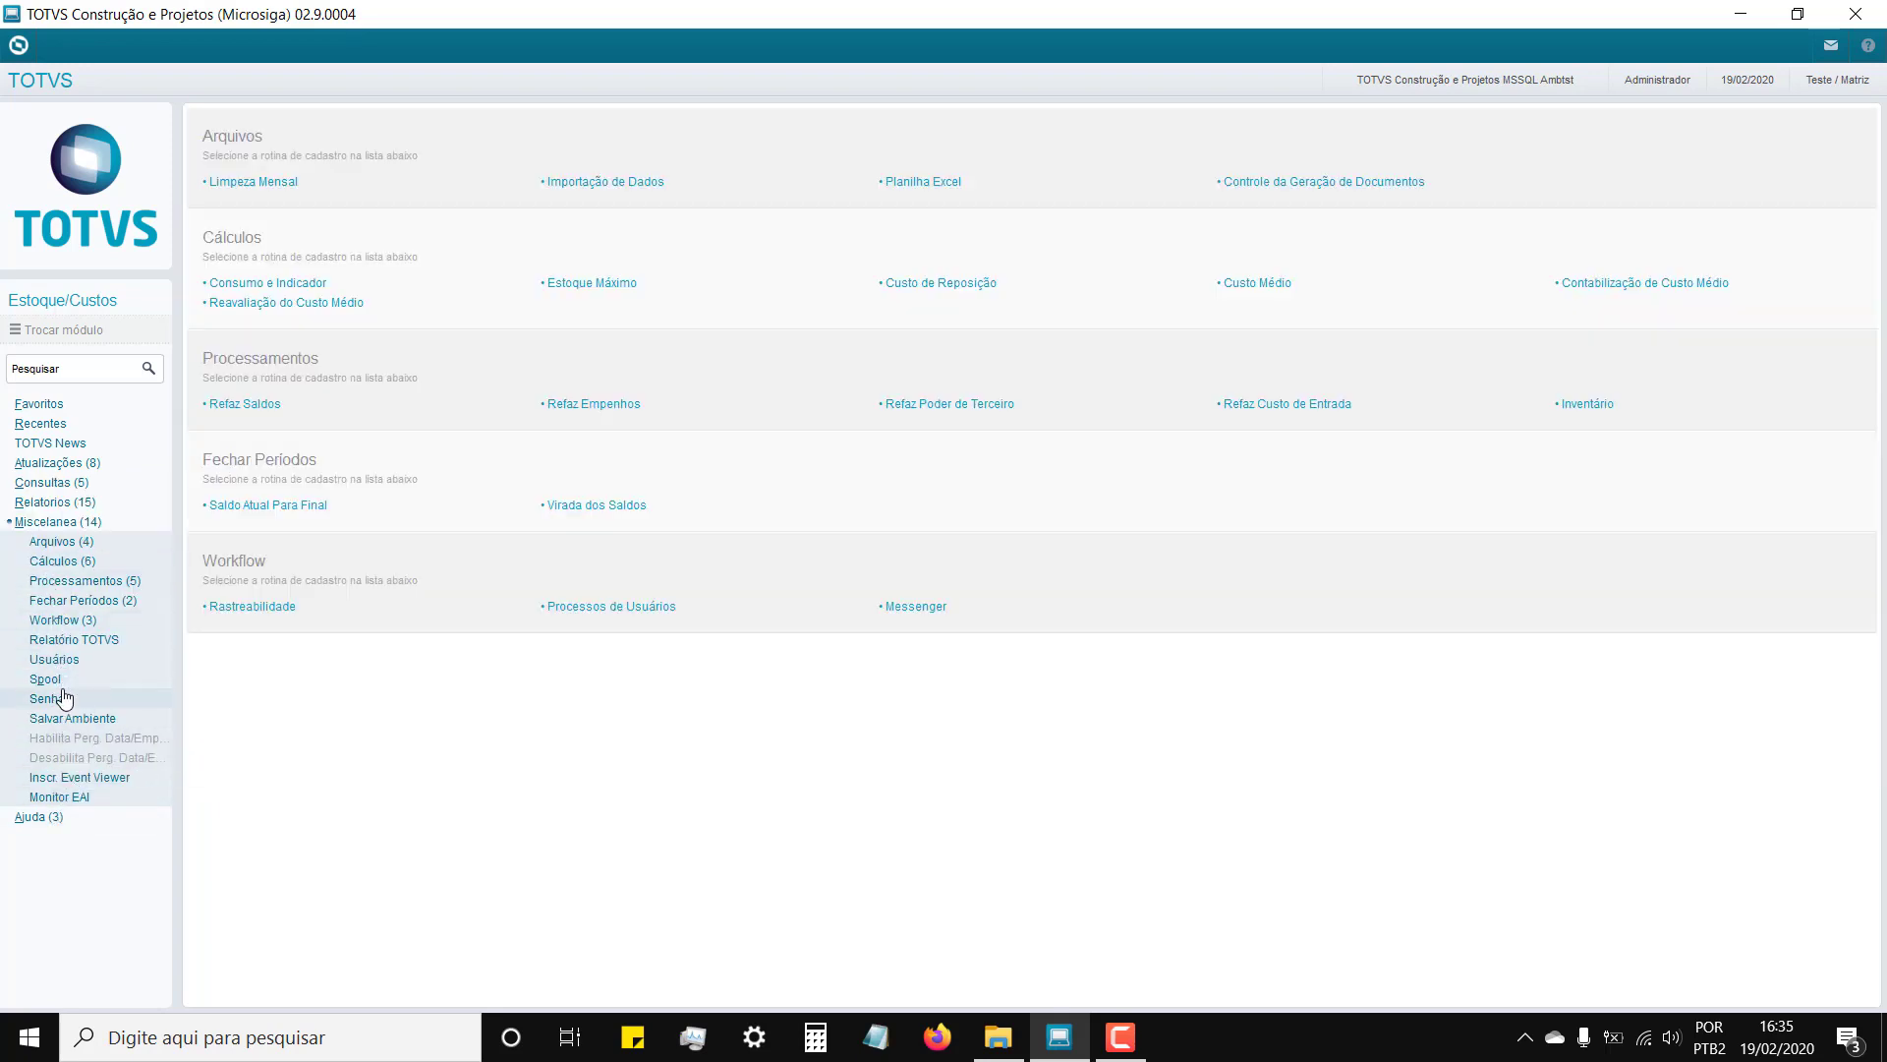
left_click(44, 468)
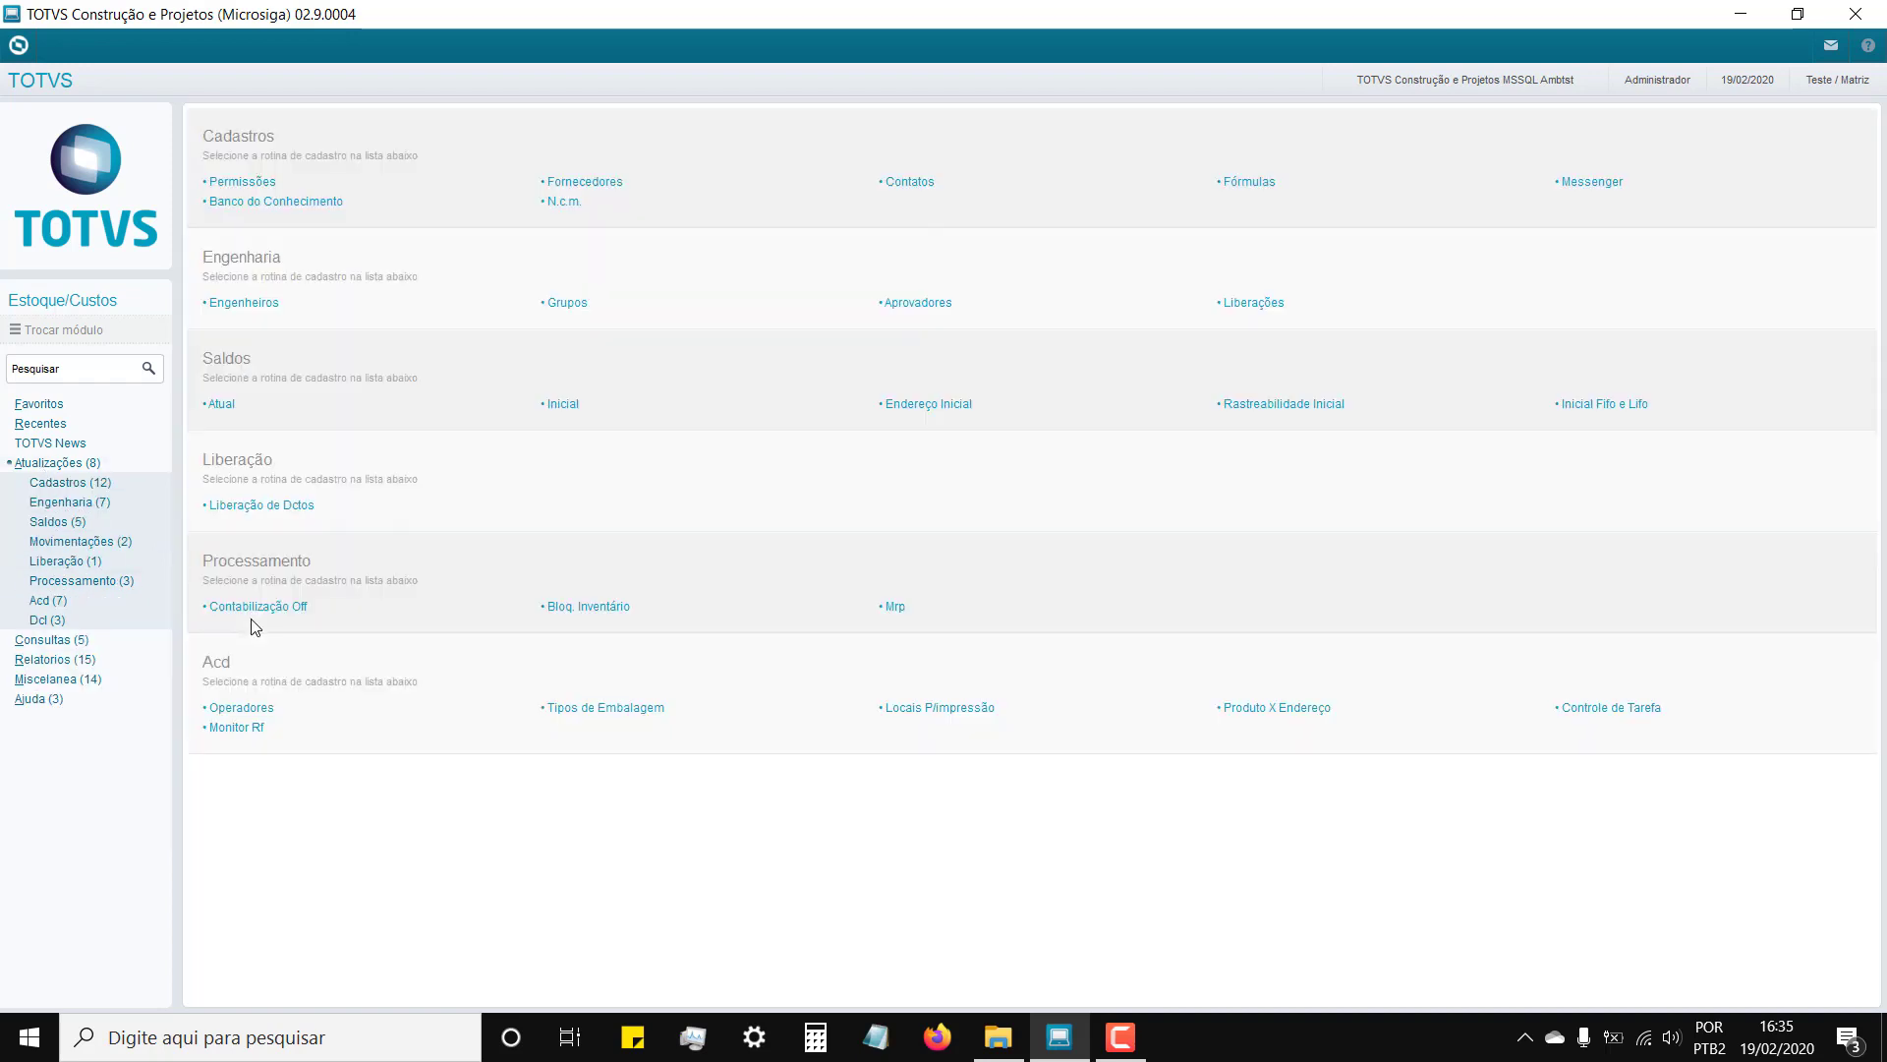
left_click(74, 542)
left_click(69, 580)
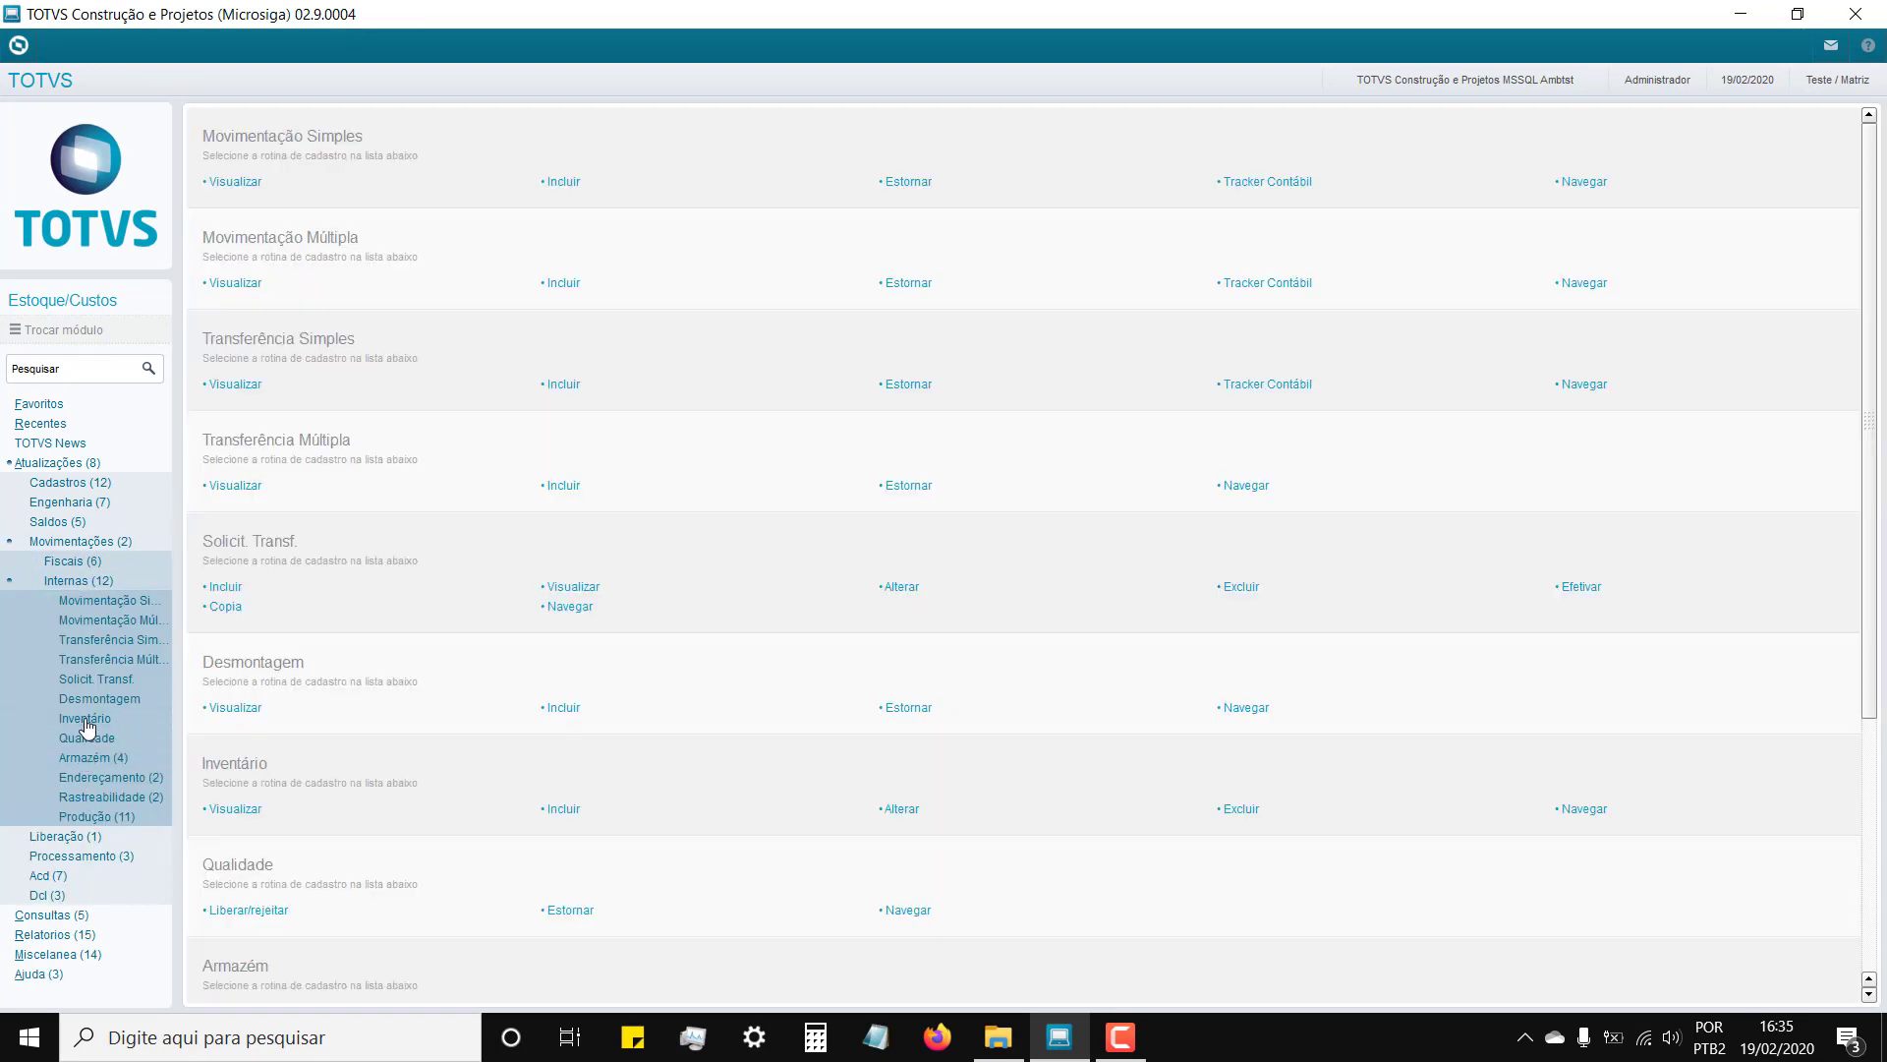
left_click(87, 727)
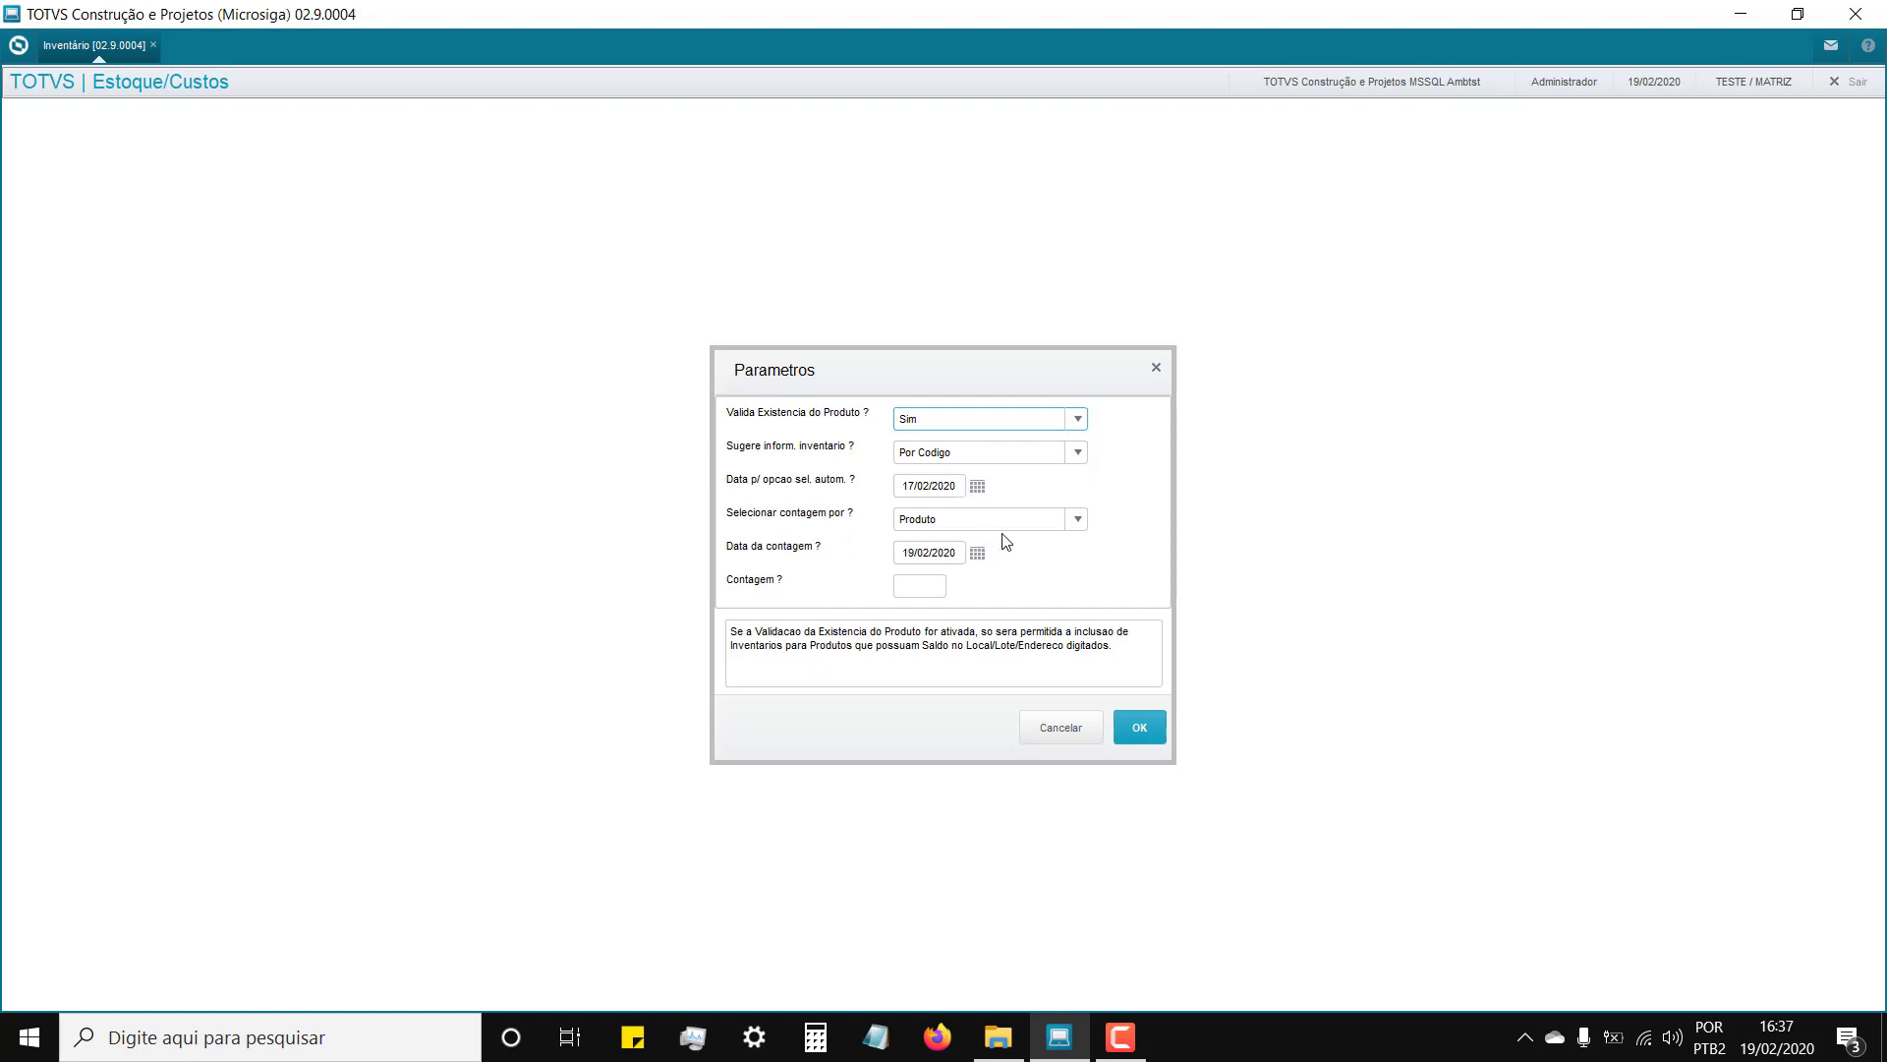
left_click(1133, 732)
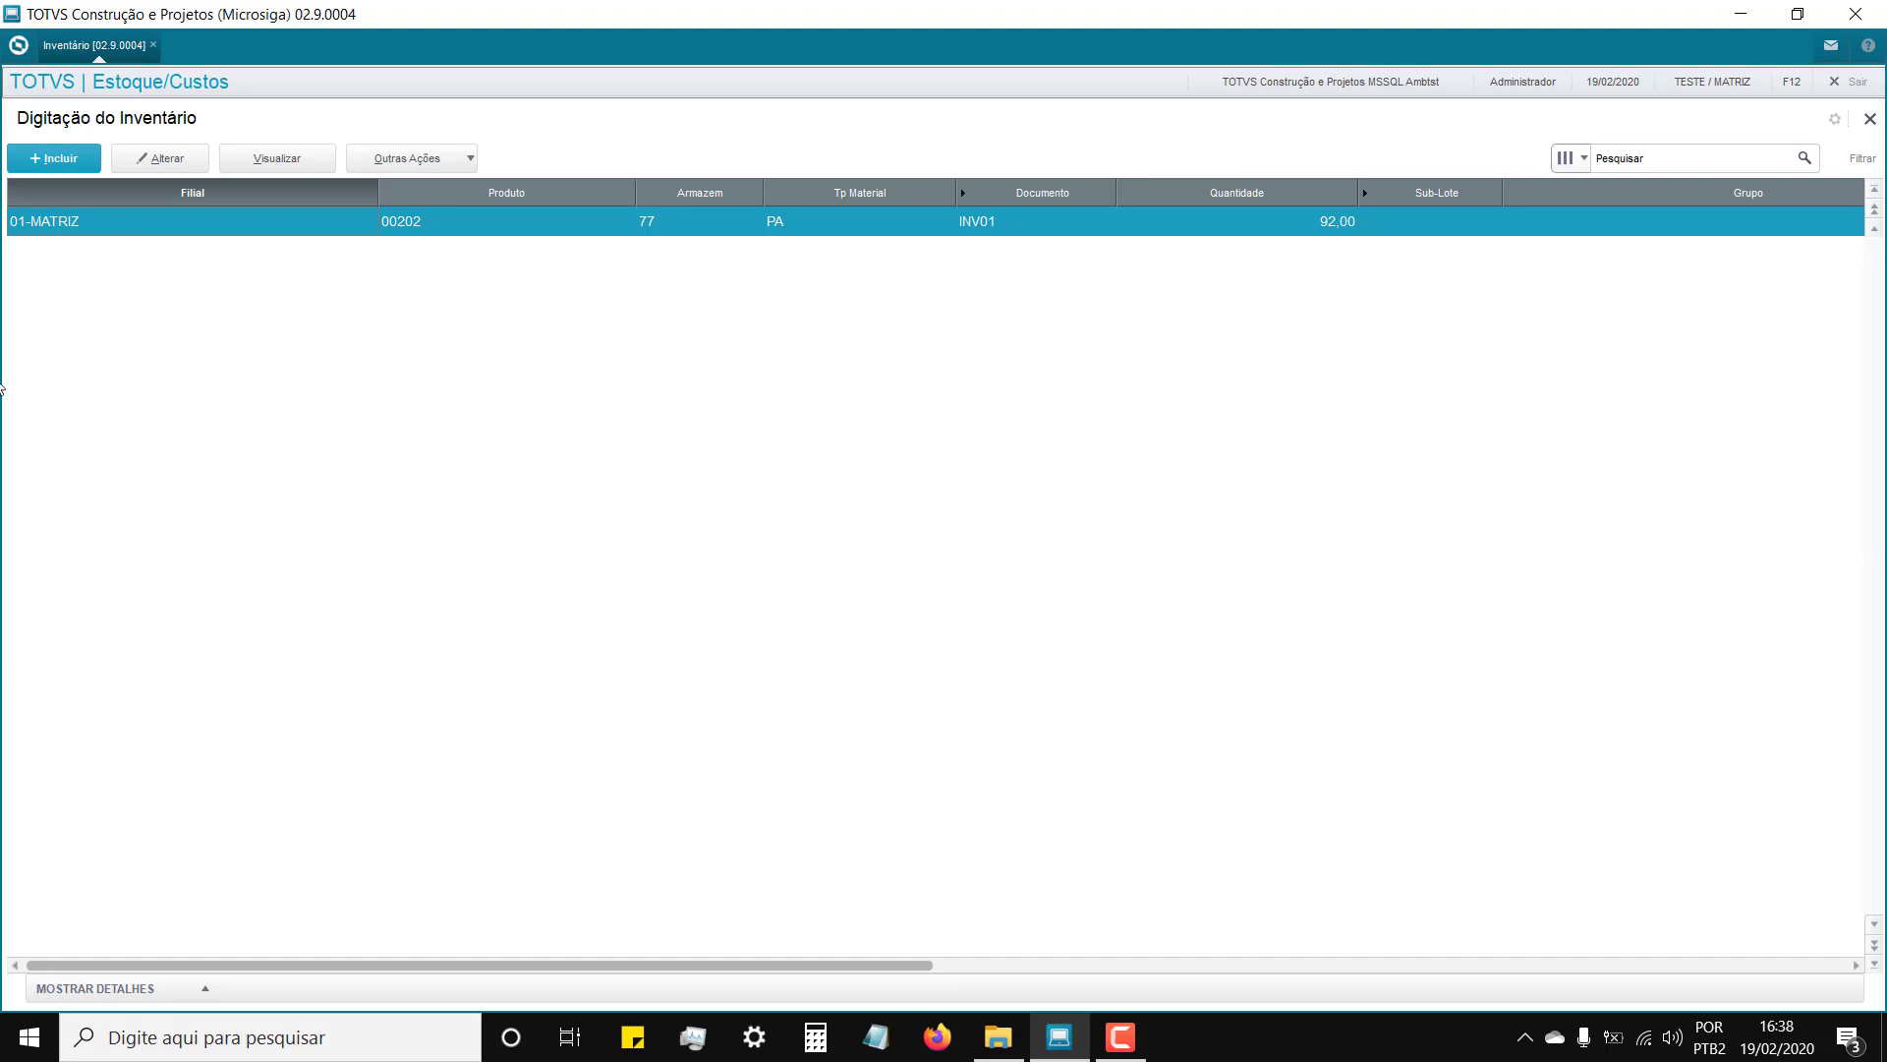
Step: Start an inventory entry for branch 01 MATRIZ with product 00202 and warehouse 78, and check the material type lookup
left_click(59, 162)
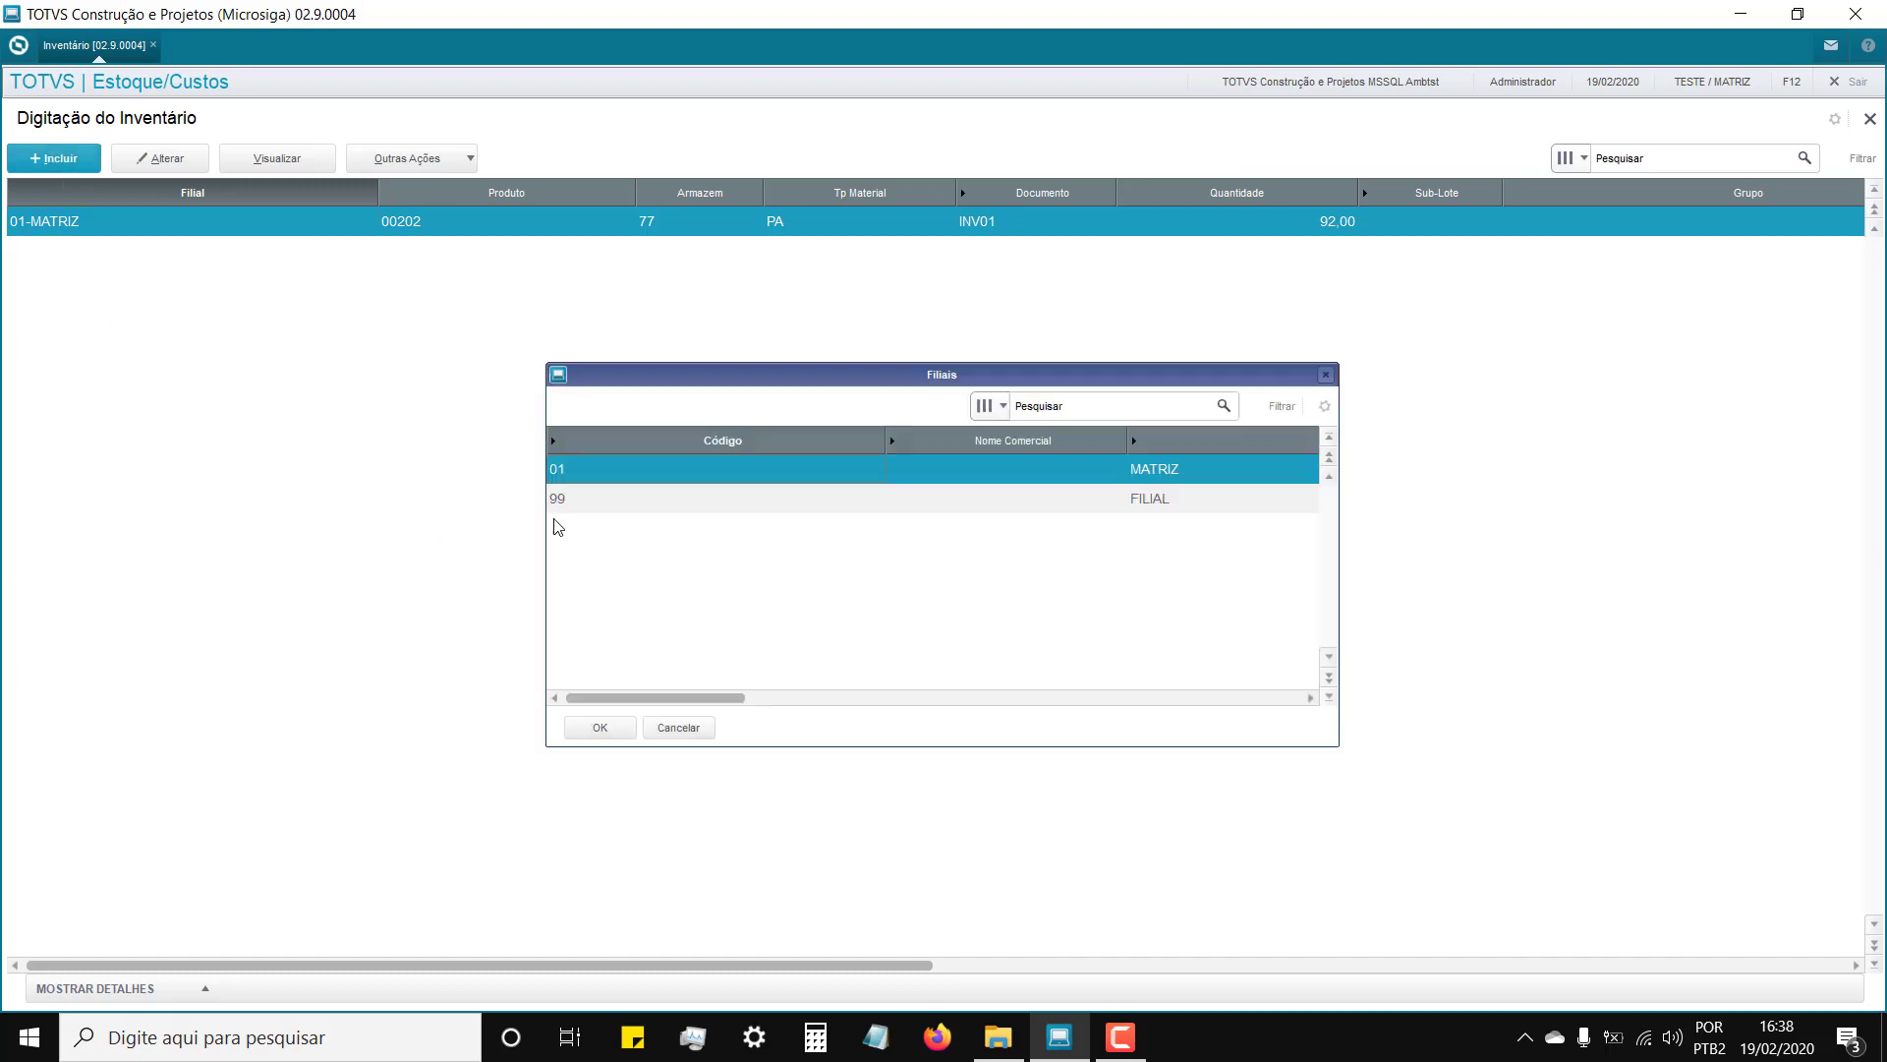
left_click(600, 728)
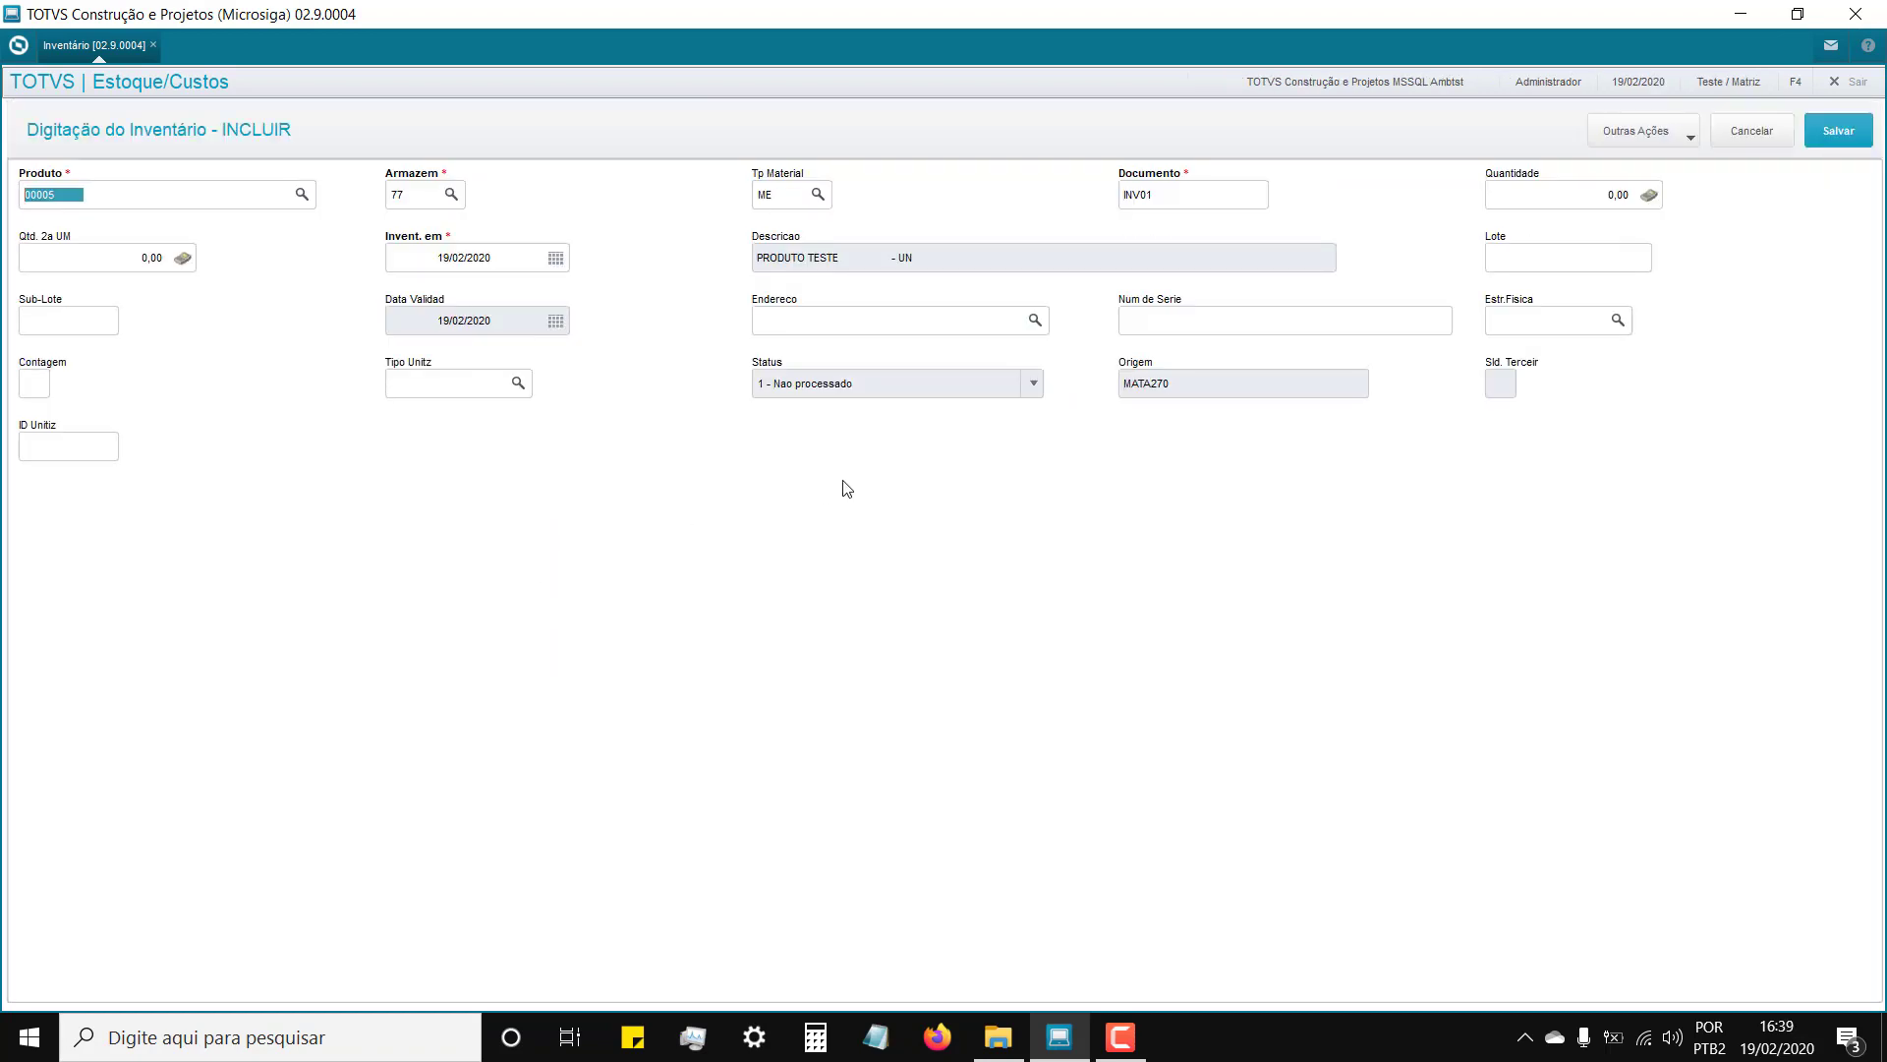
type("02")
key("Tab")
type("78")
key("Tab")
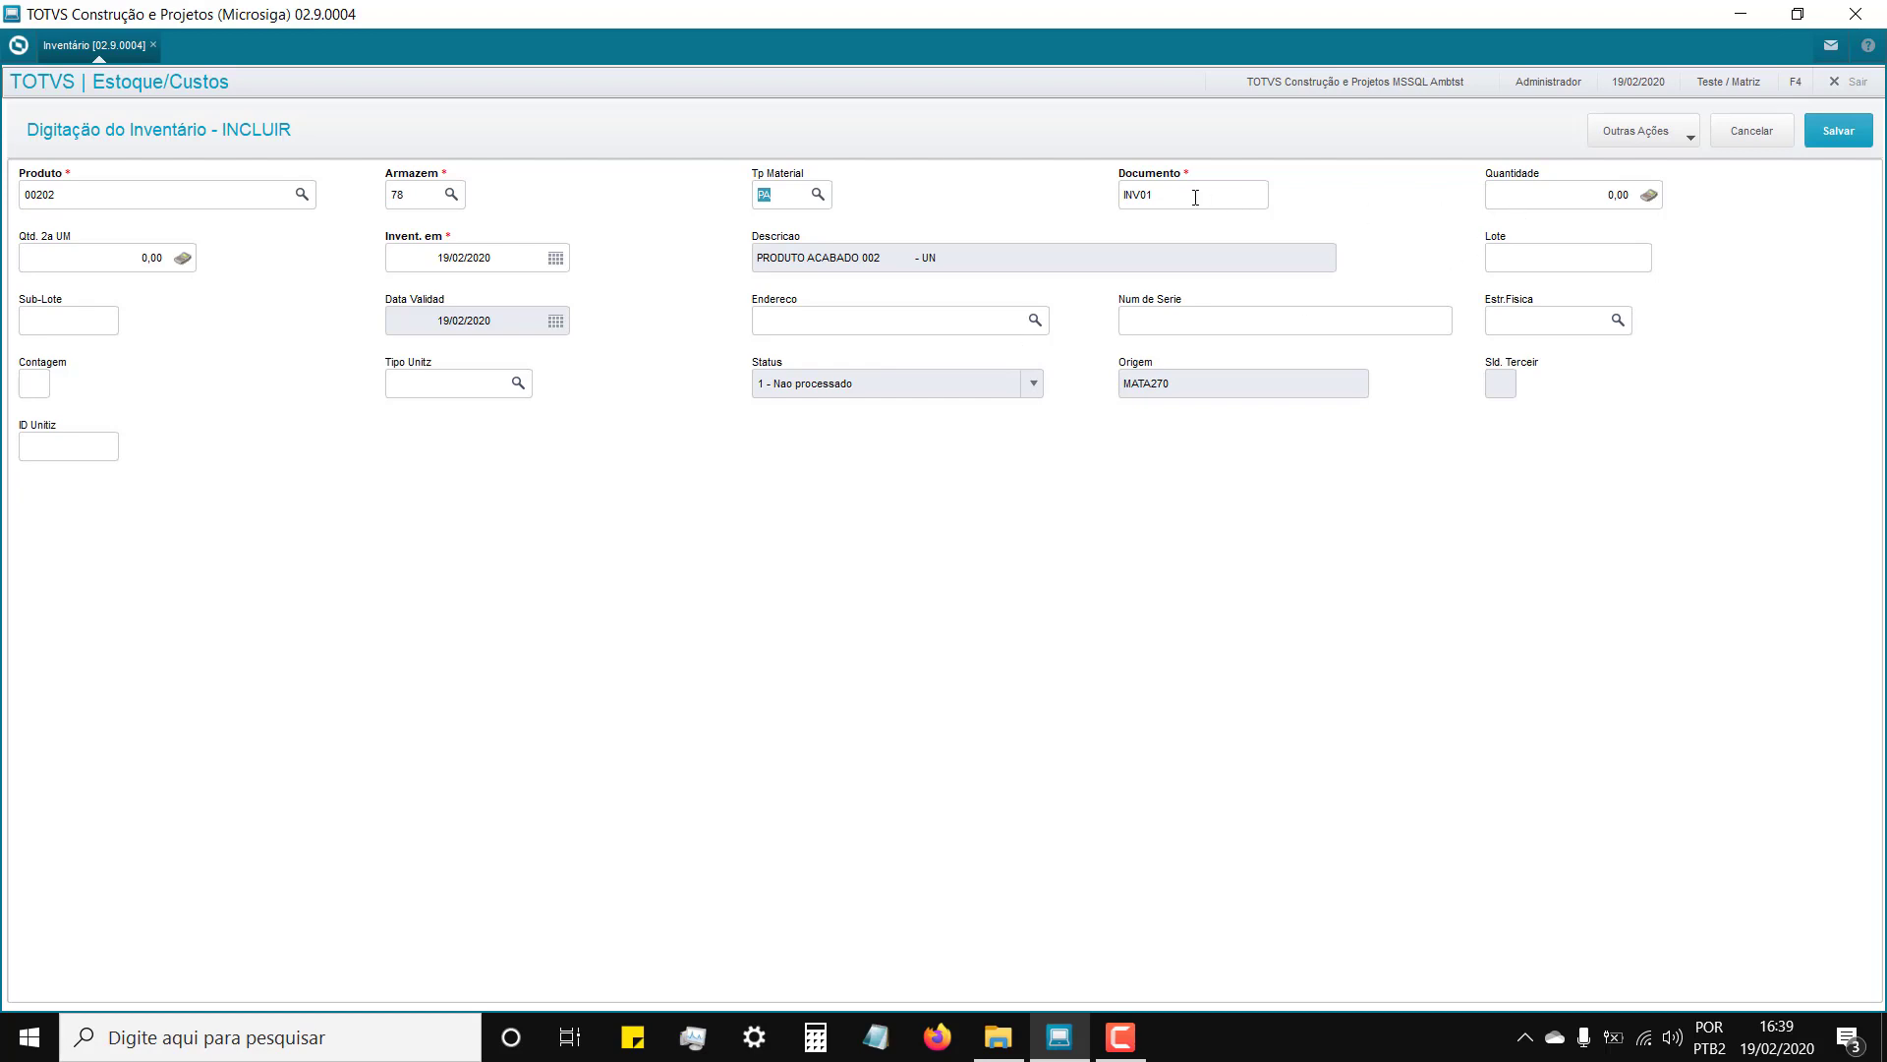
key("F3")
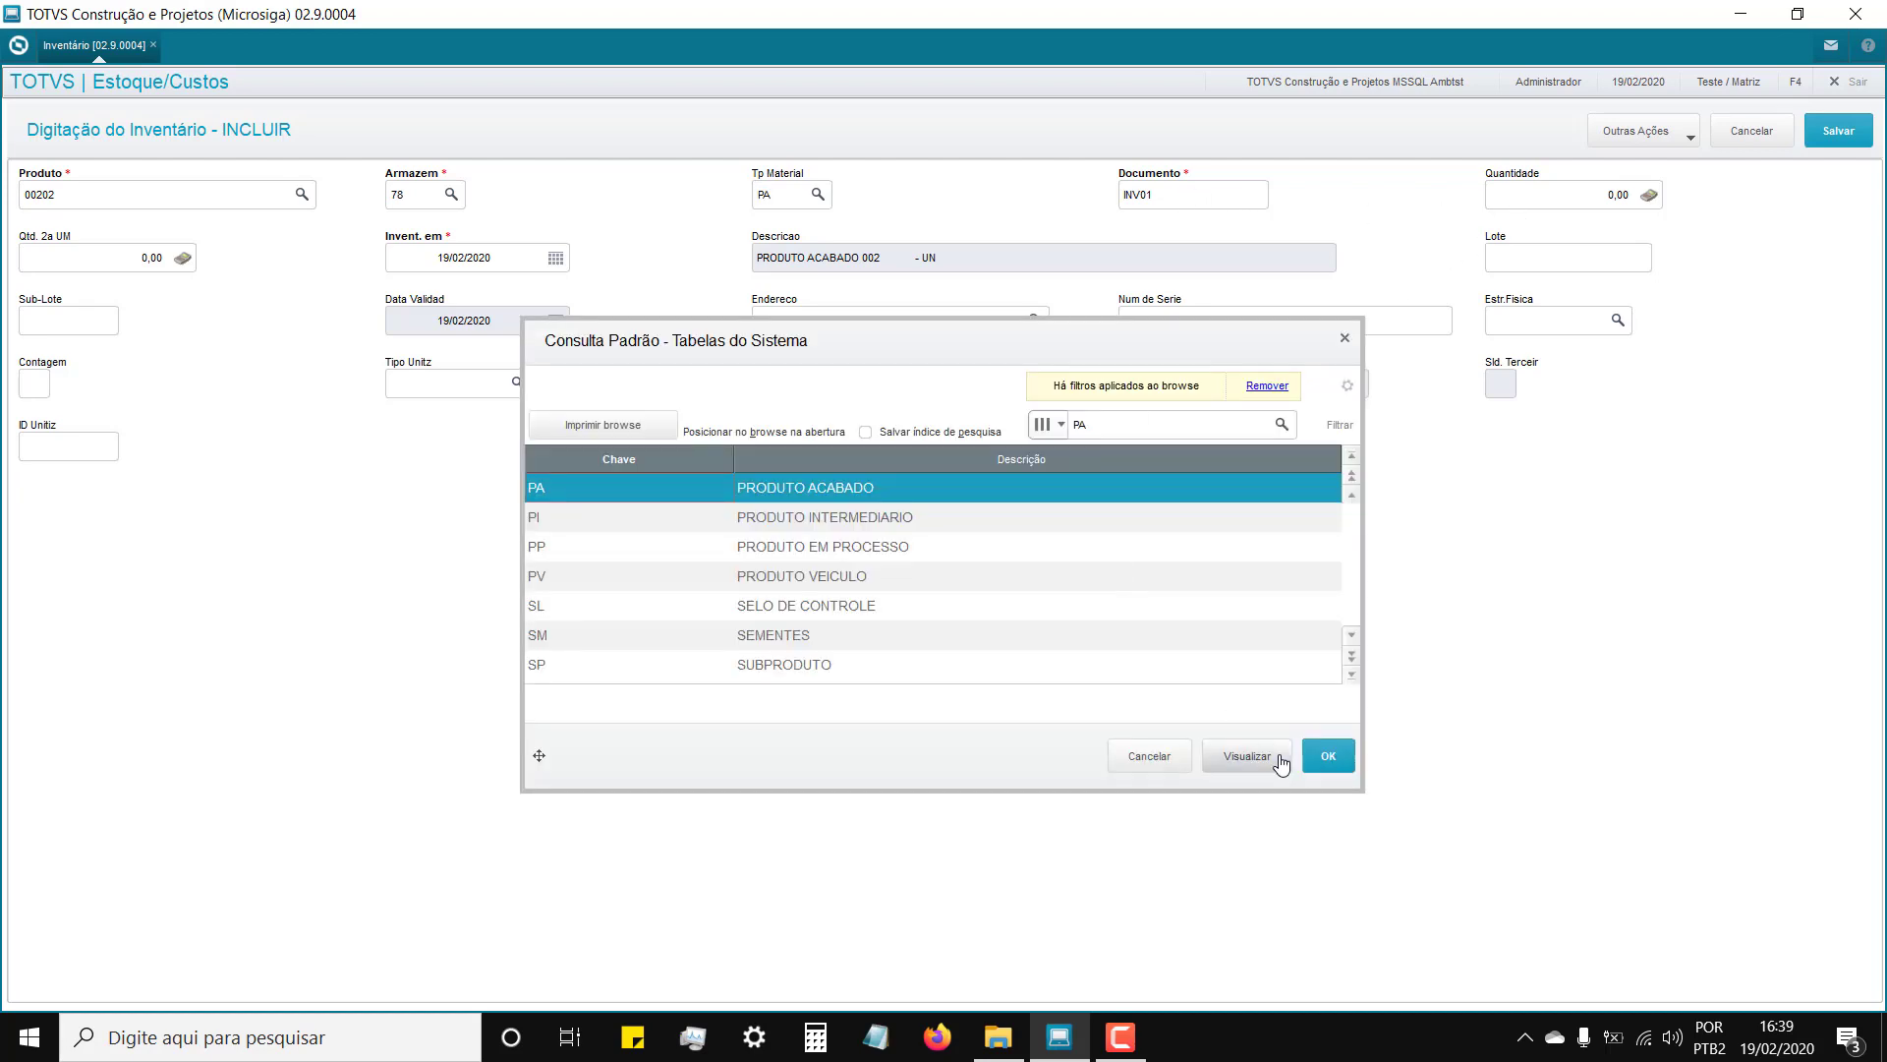
left_click(1162, 766)
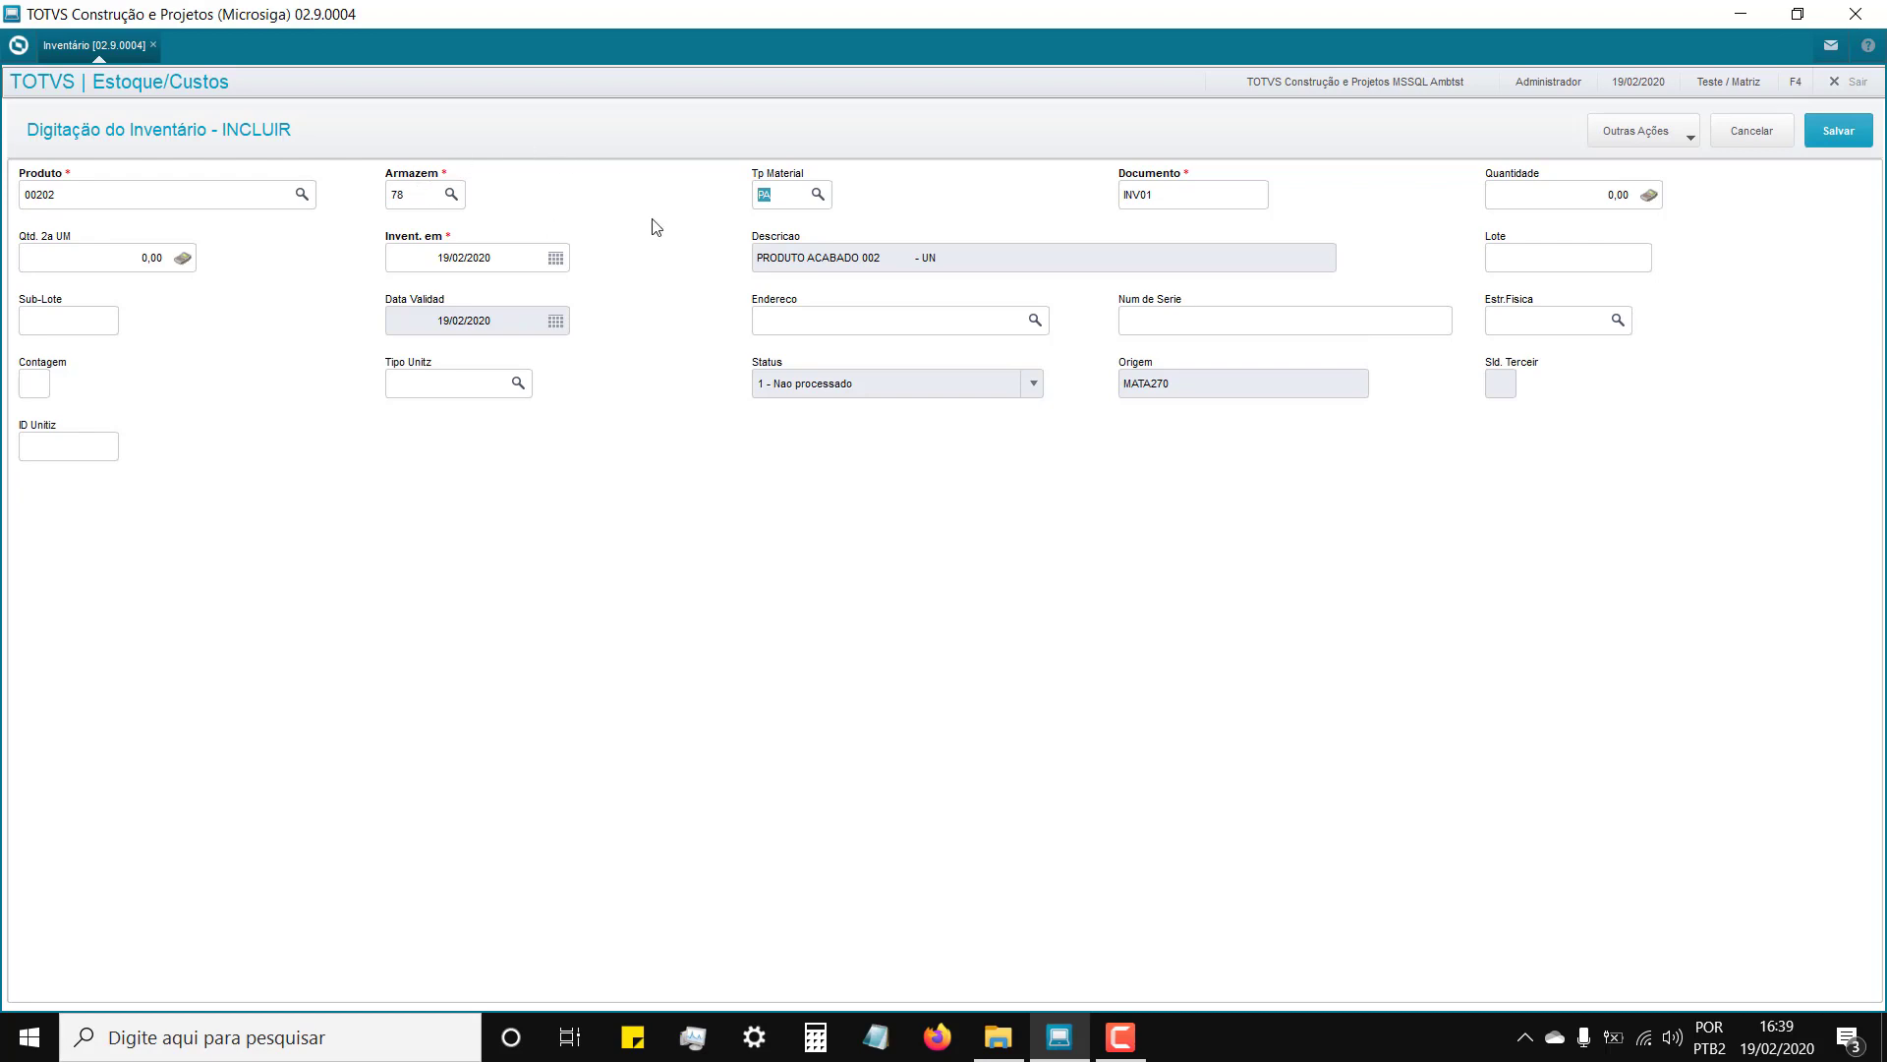
Step: Save the inventory entry with document INV02 and quantity 4, and cancel the blank entry form that follows
left_click(1157, 192)
left_click(1159, 194)
type("INV02")
left_click(1555, 203)
type("4")
left_click(236, 386)
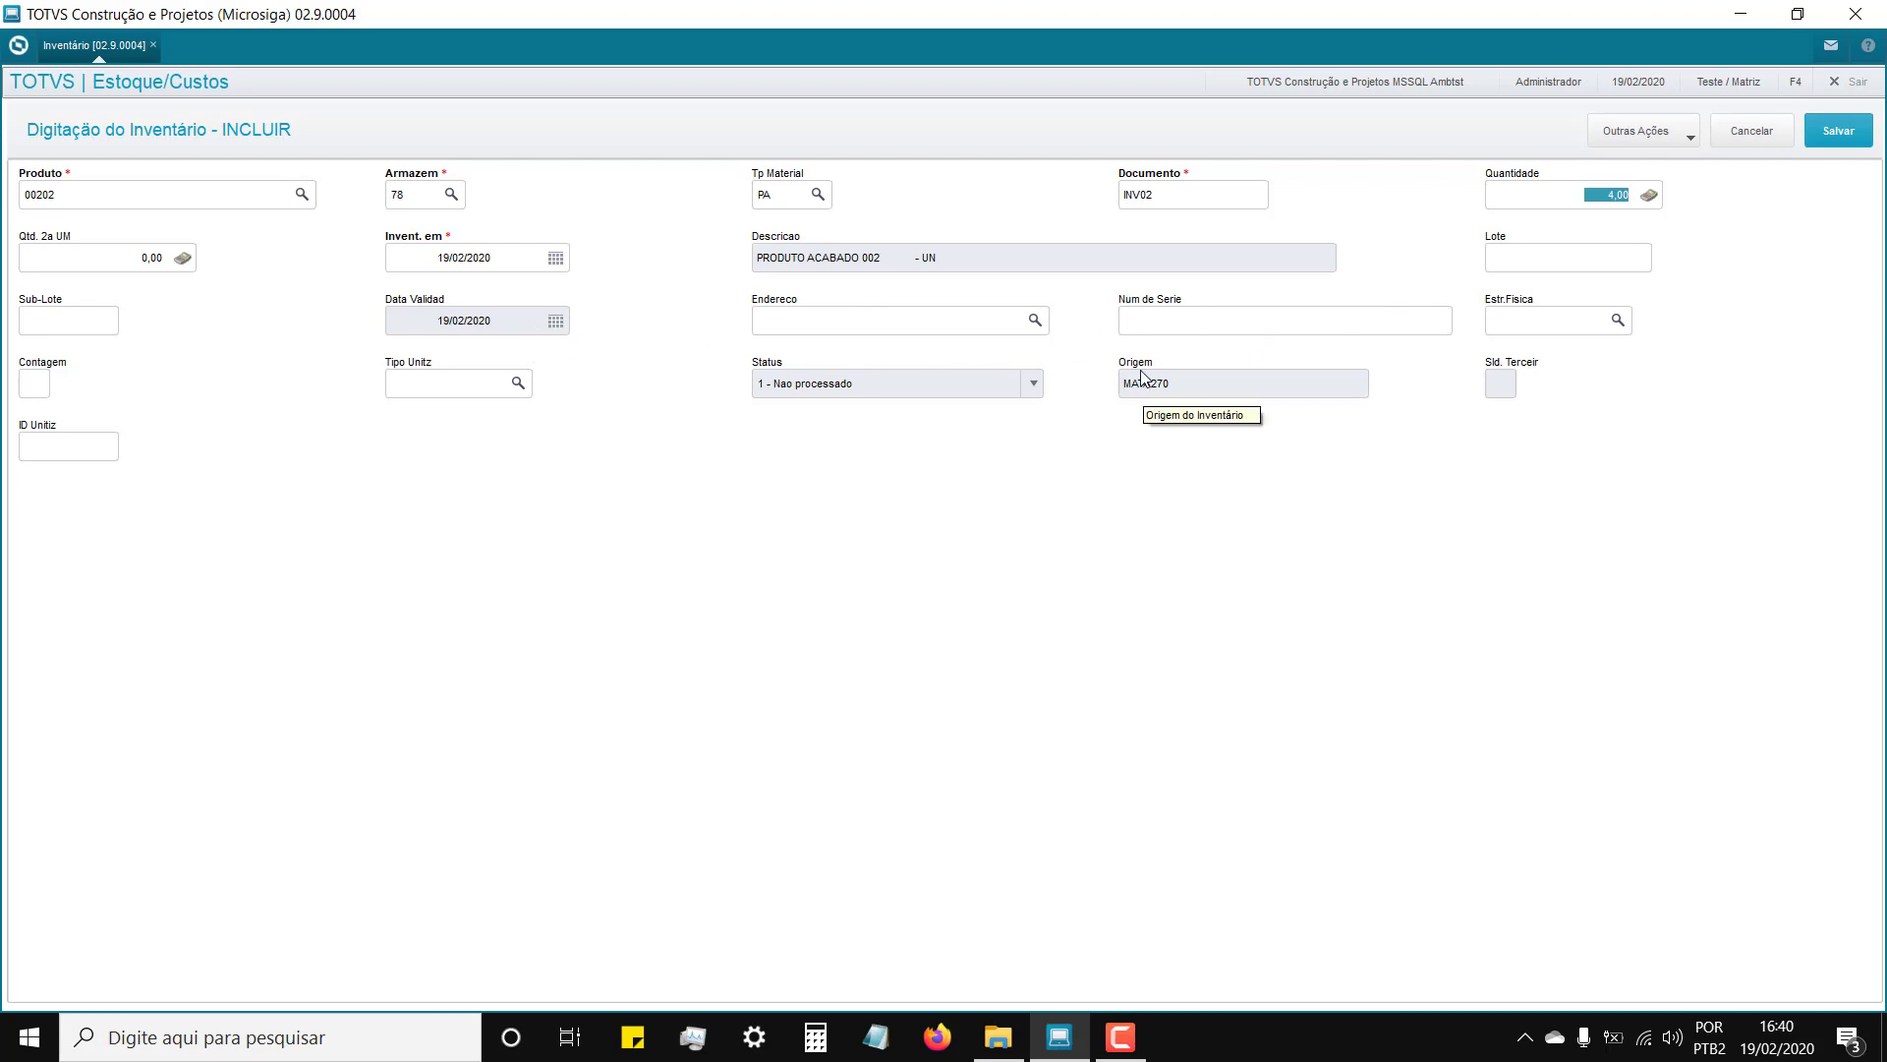
left_click(1833, 135)
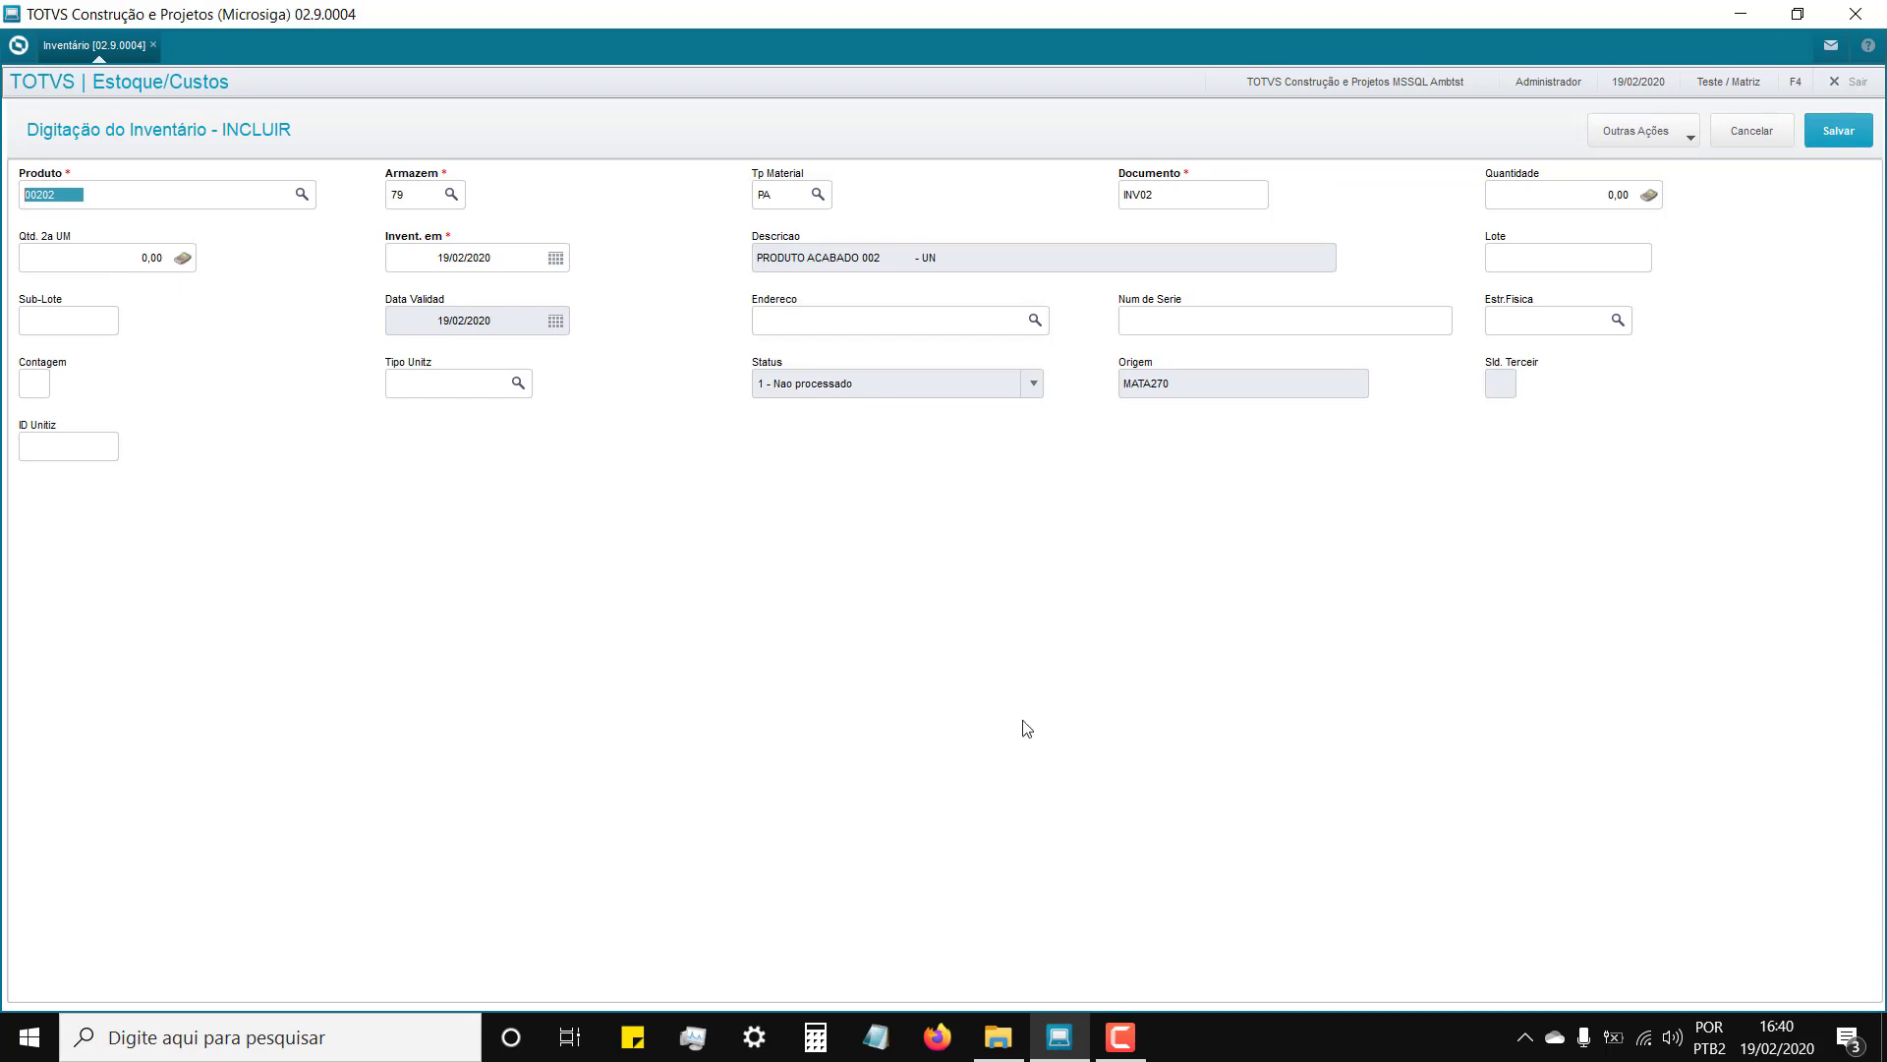
left_click(1122, 1028)
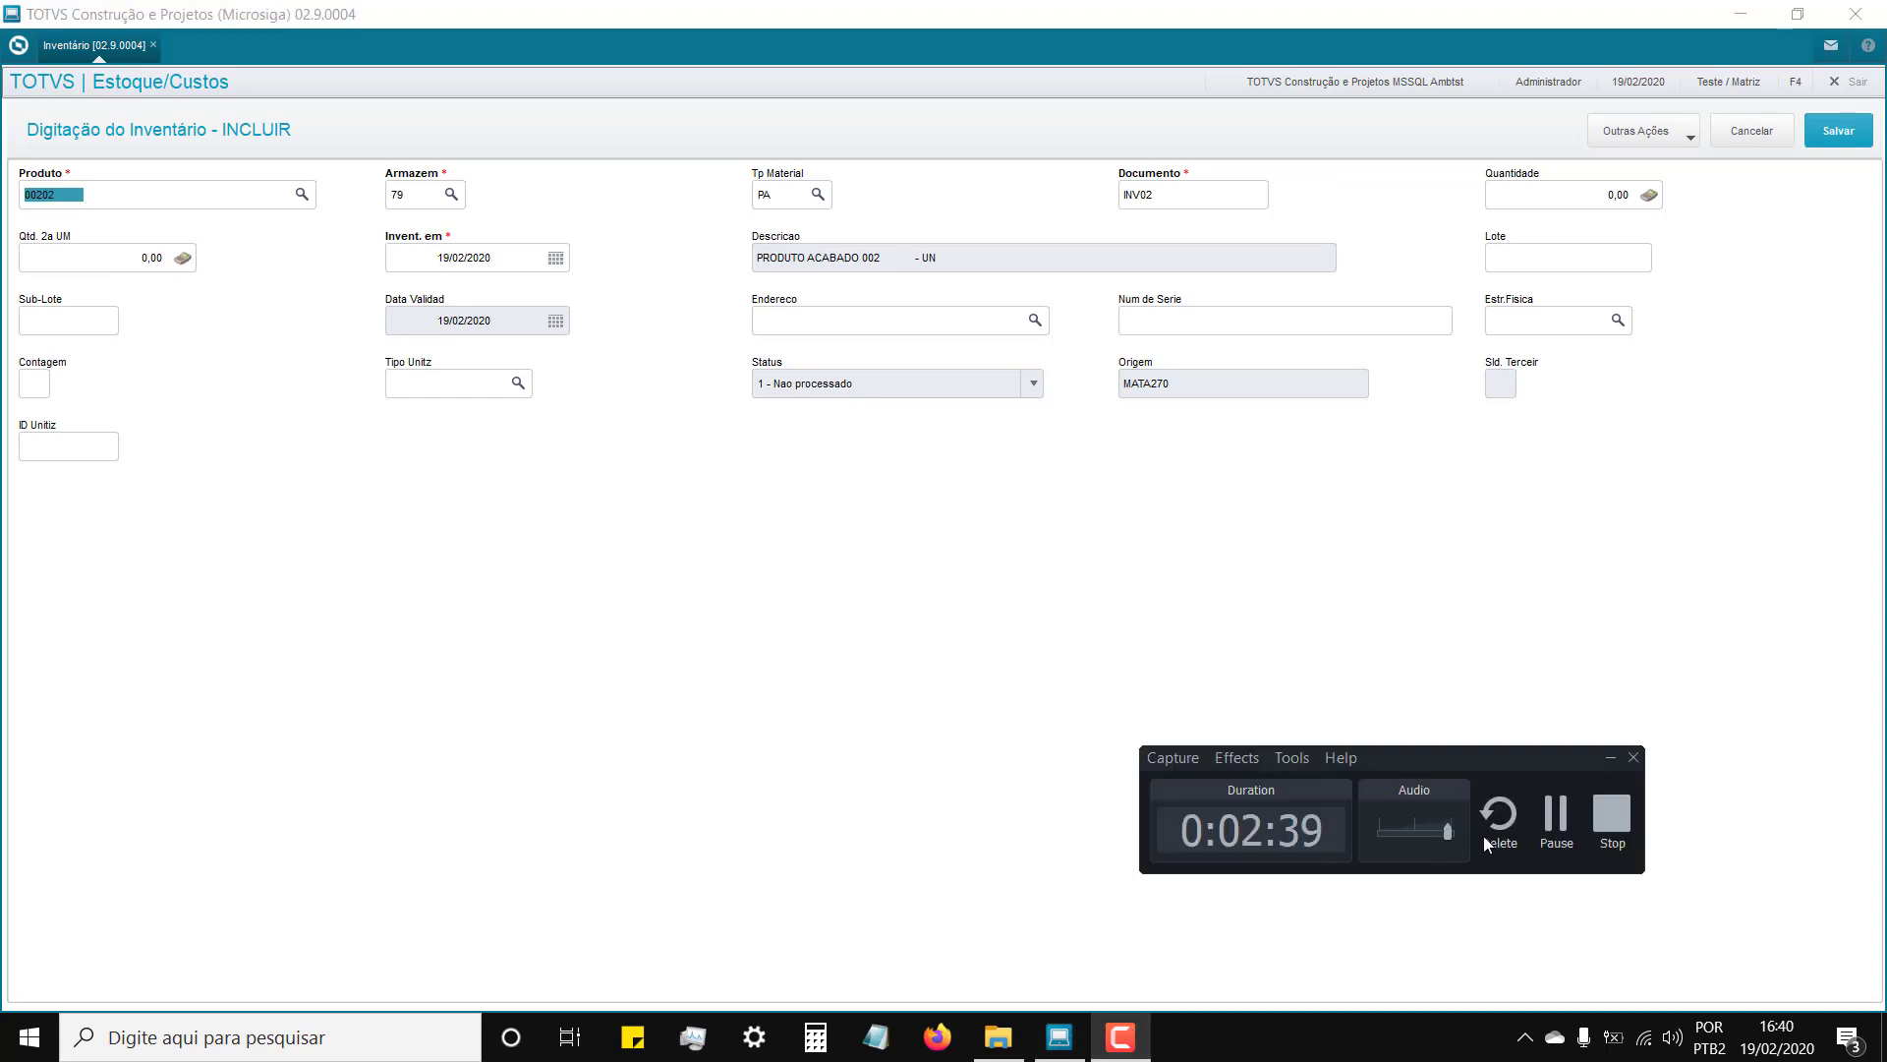
left_click(1610, 759)
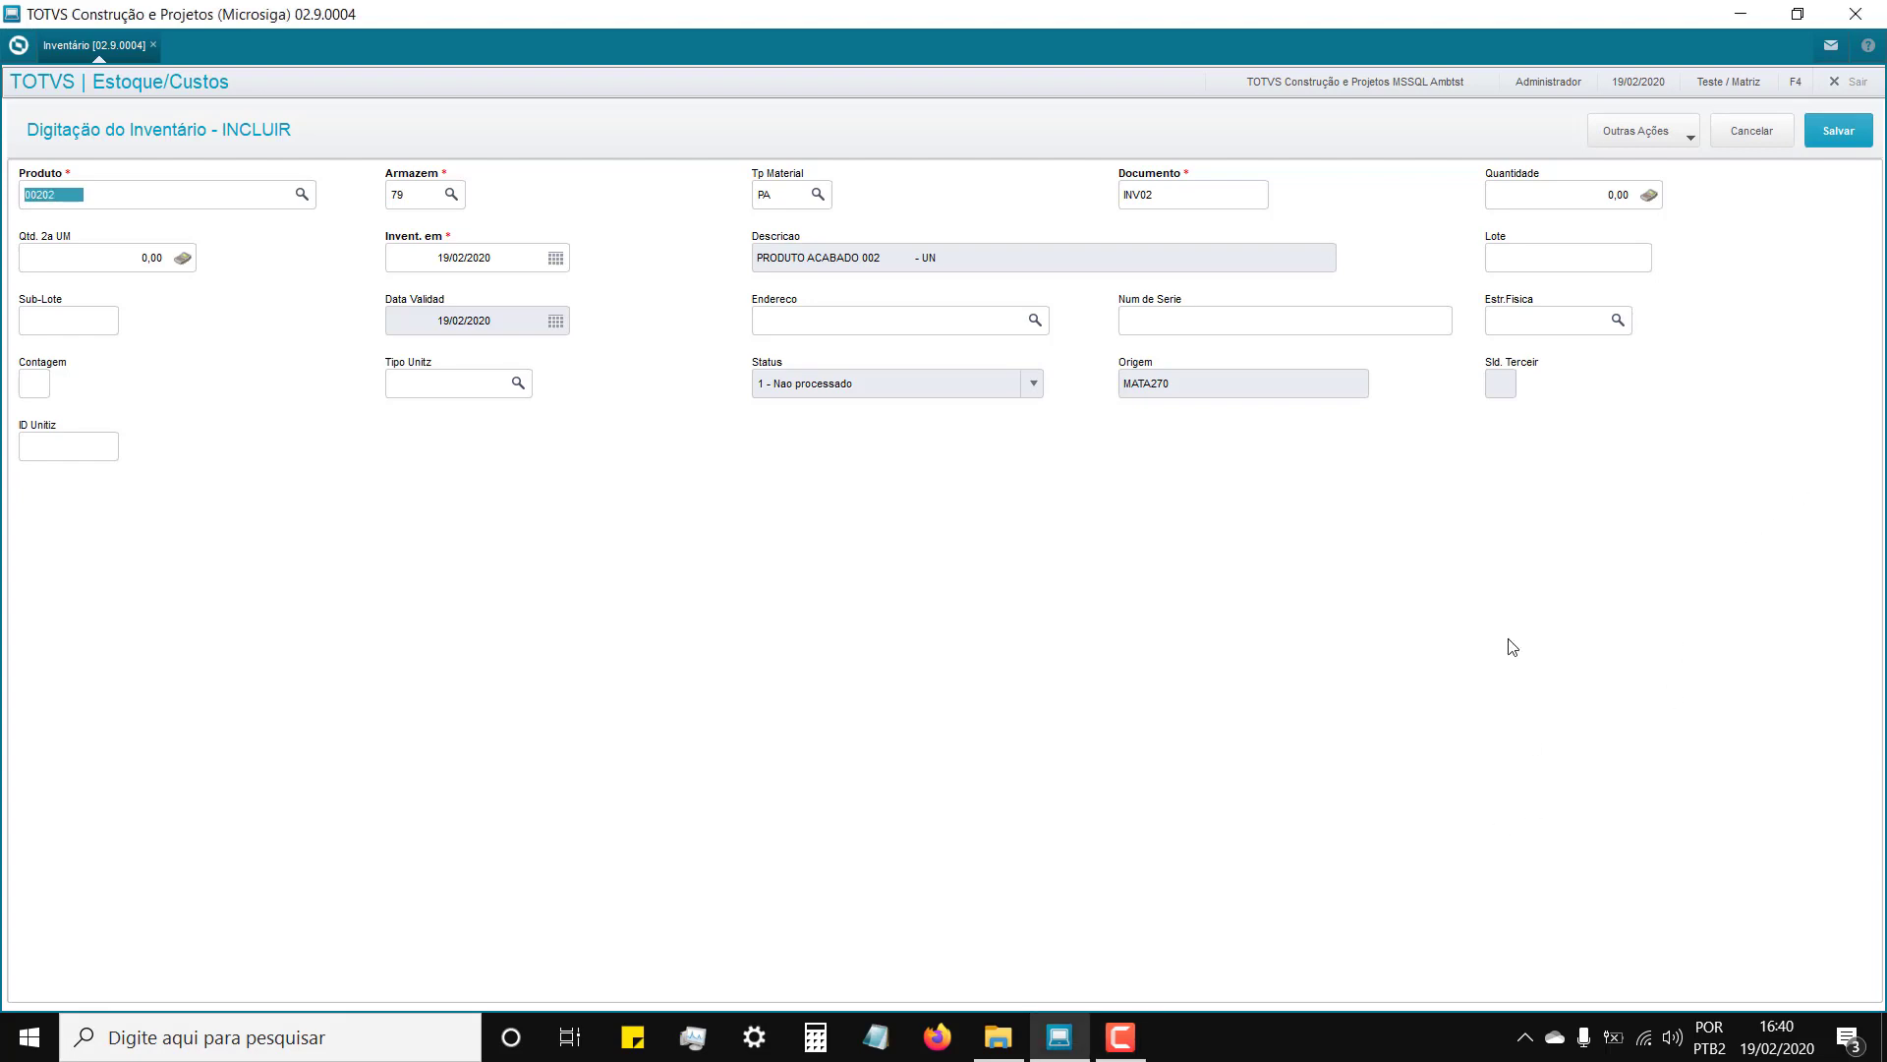
left_click(1770, 132)
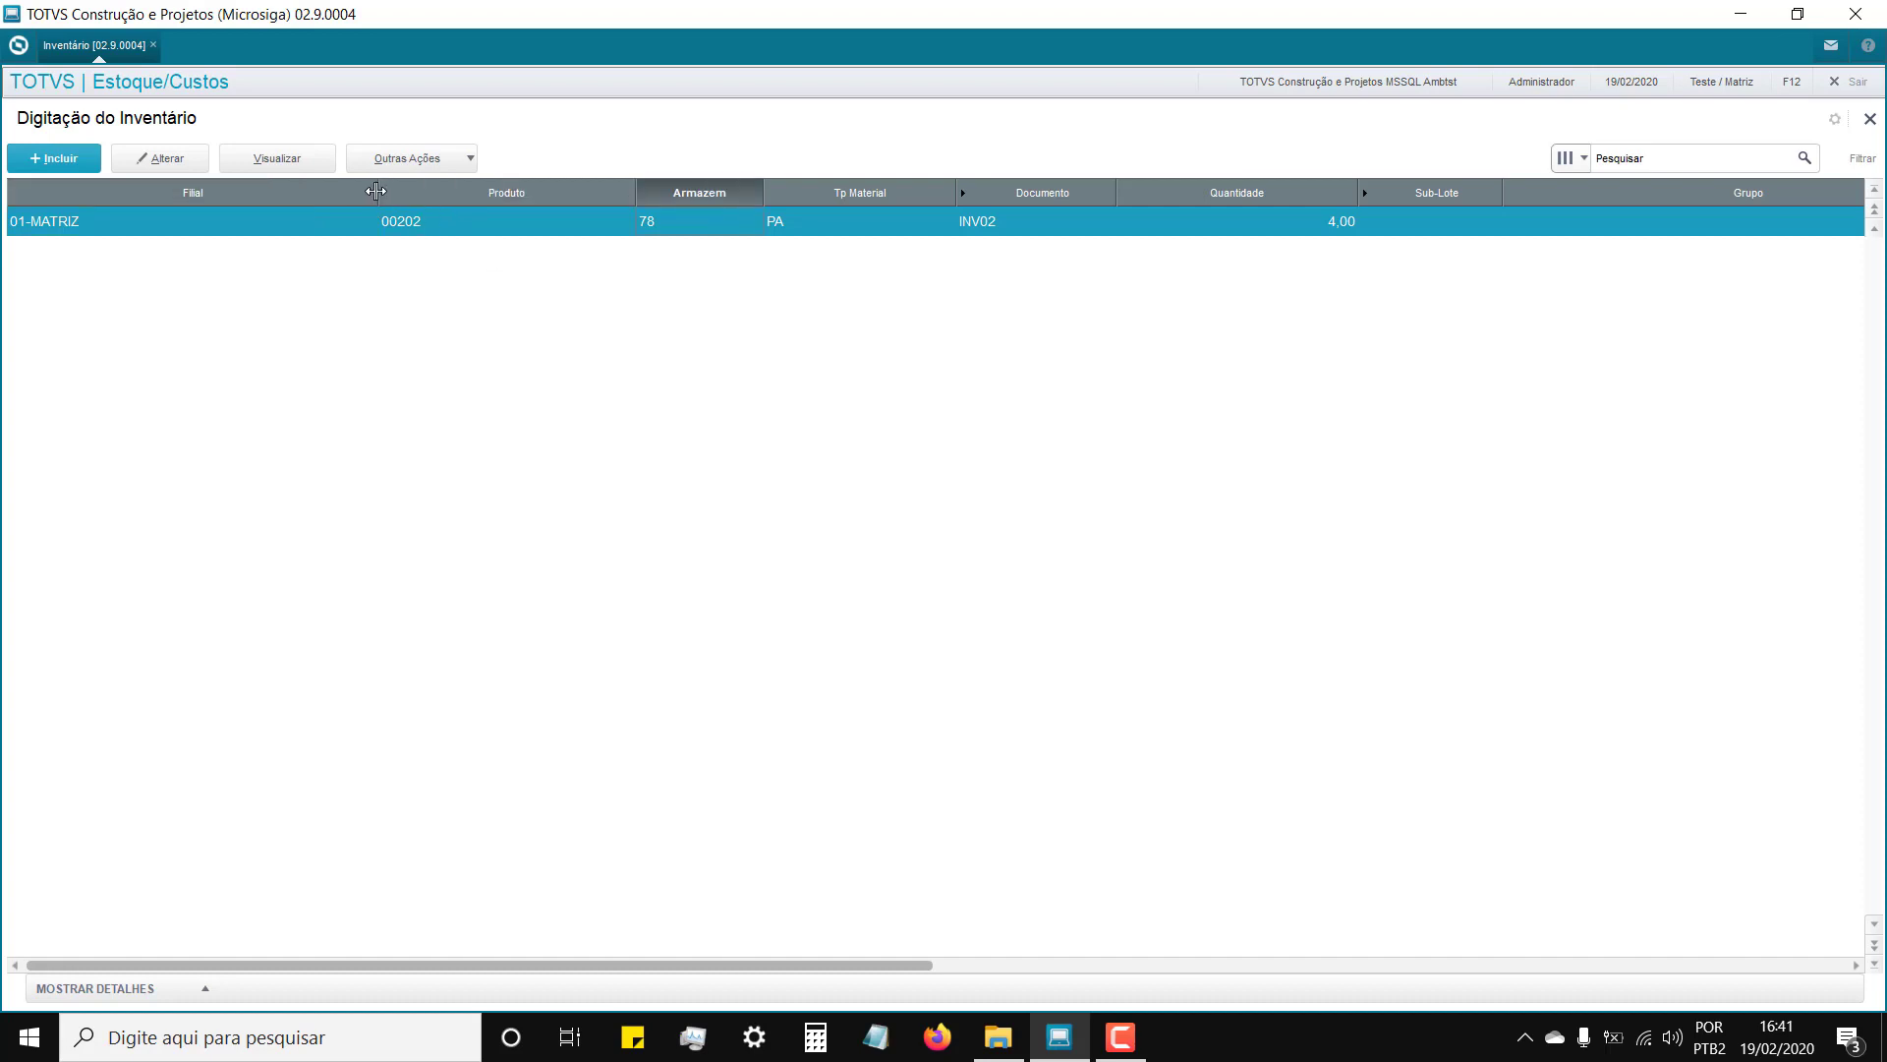
Step: Narrow the Filial column and review the saved INV02 entry's fields across to Sub-Lote
left_click_drag(375, 191, 253, 190)
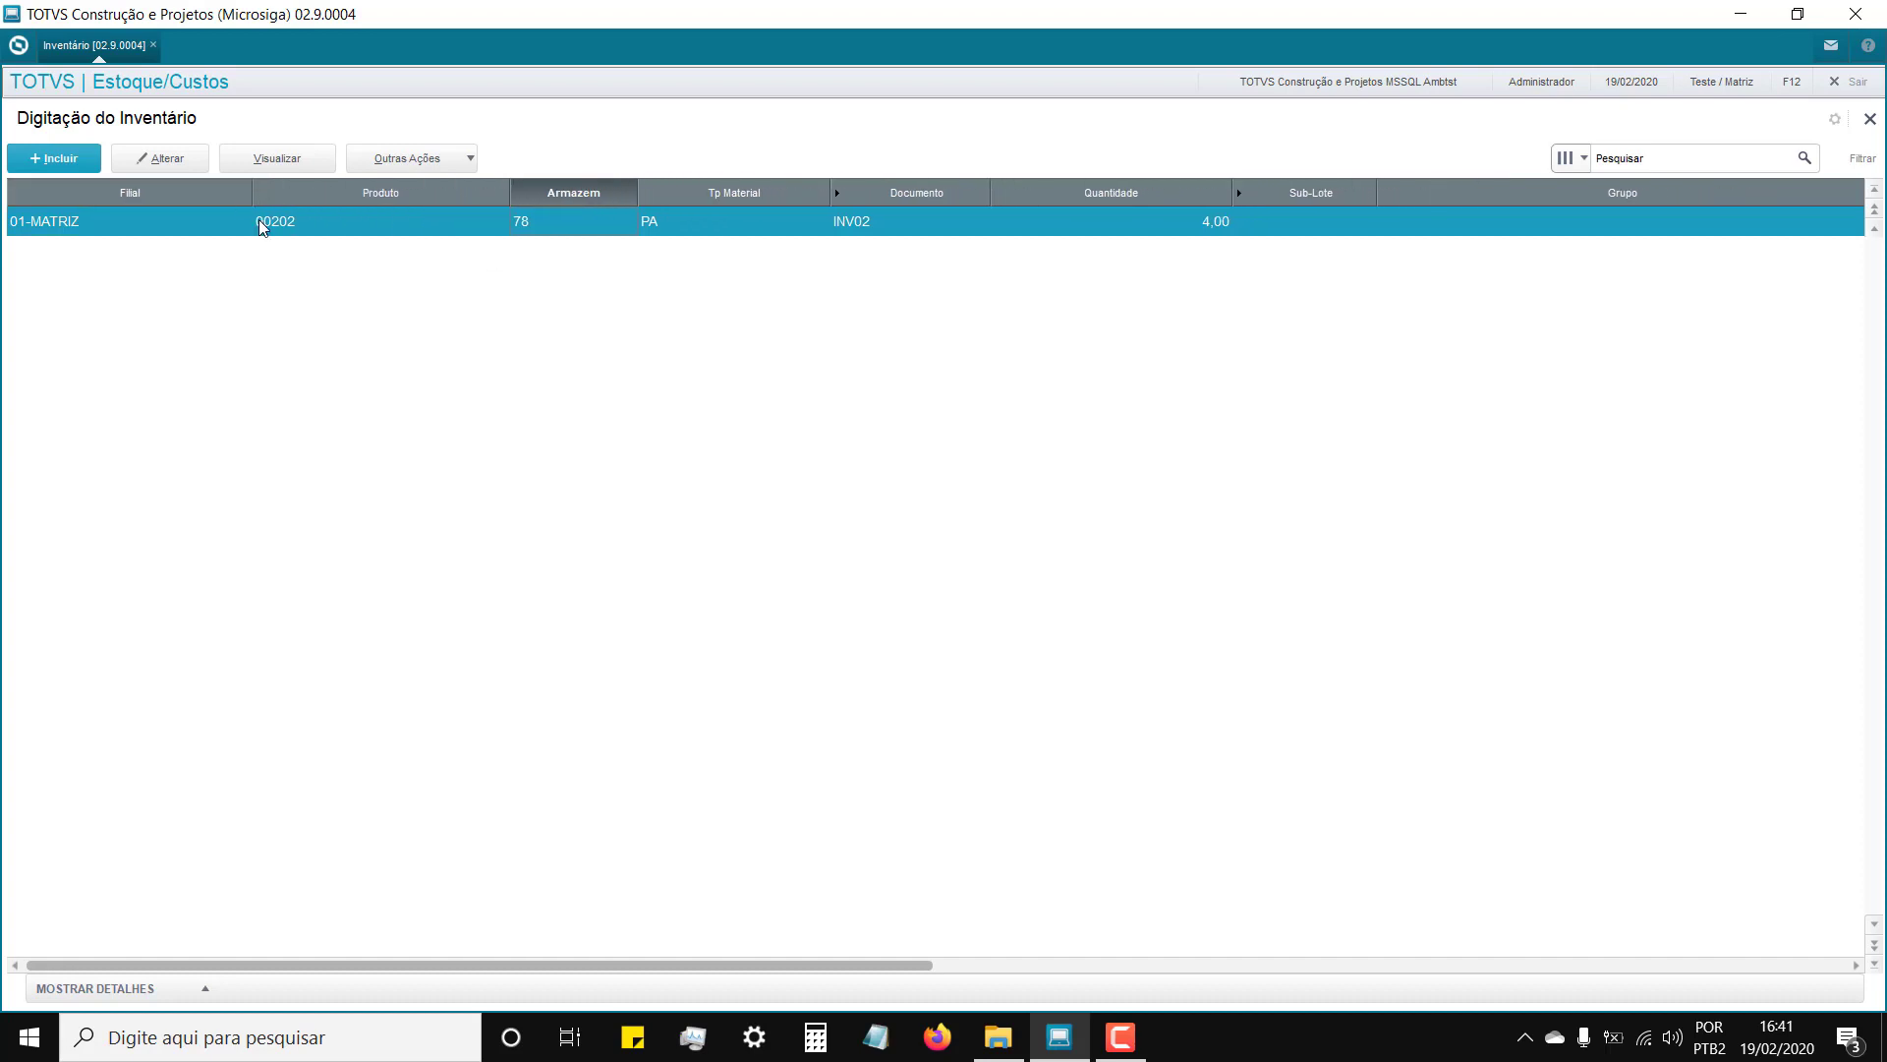
left_click(164, 224)
key("Right")
key("Right")
key("Right")
key("Right")
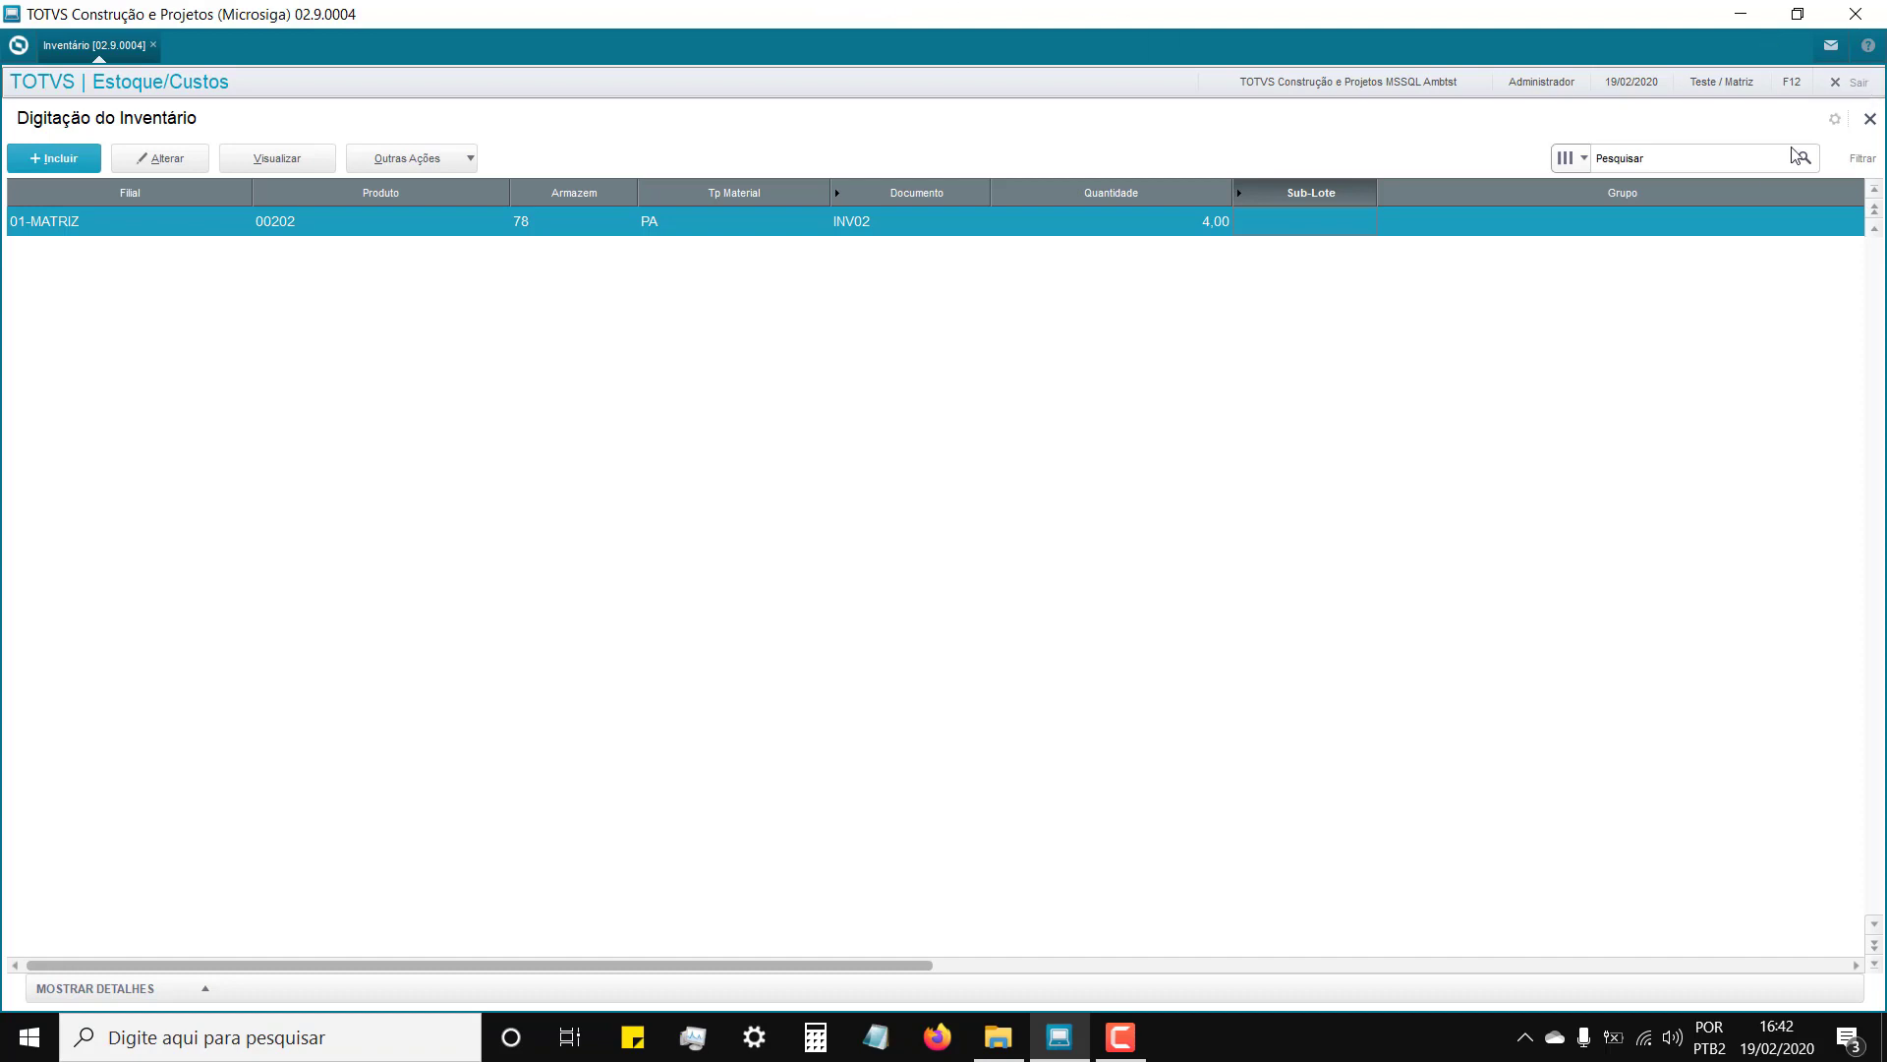
Step: Close the inventory entry routine and open the Inventário processing routine for stock adjustment
left_click(1140, 637)
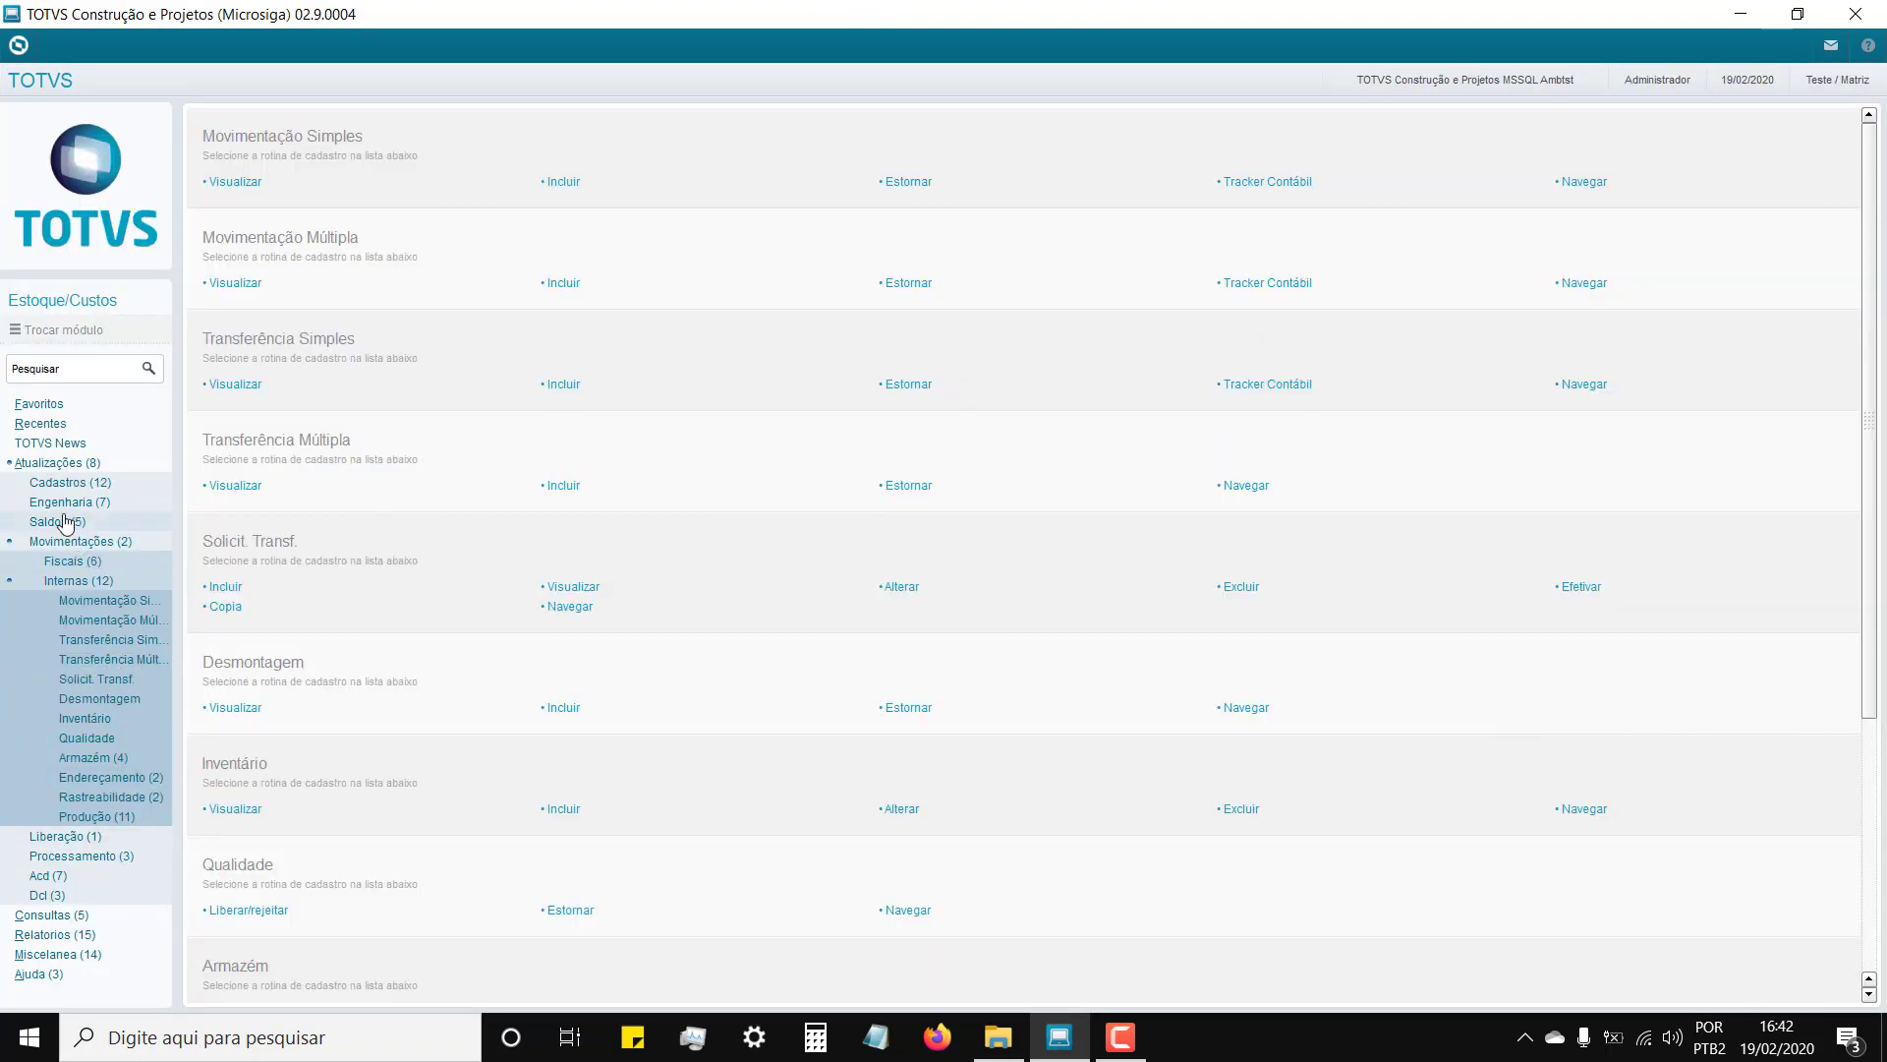
left_click(57, 463)
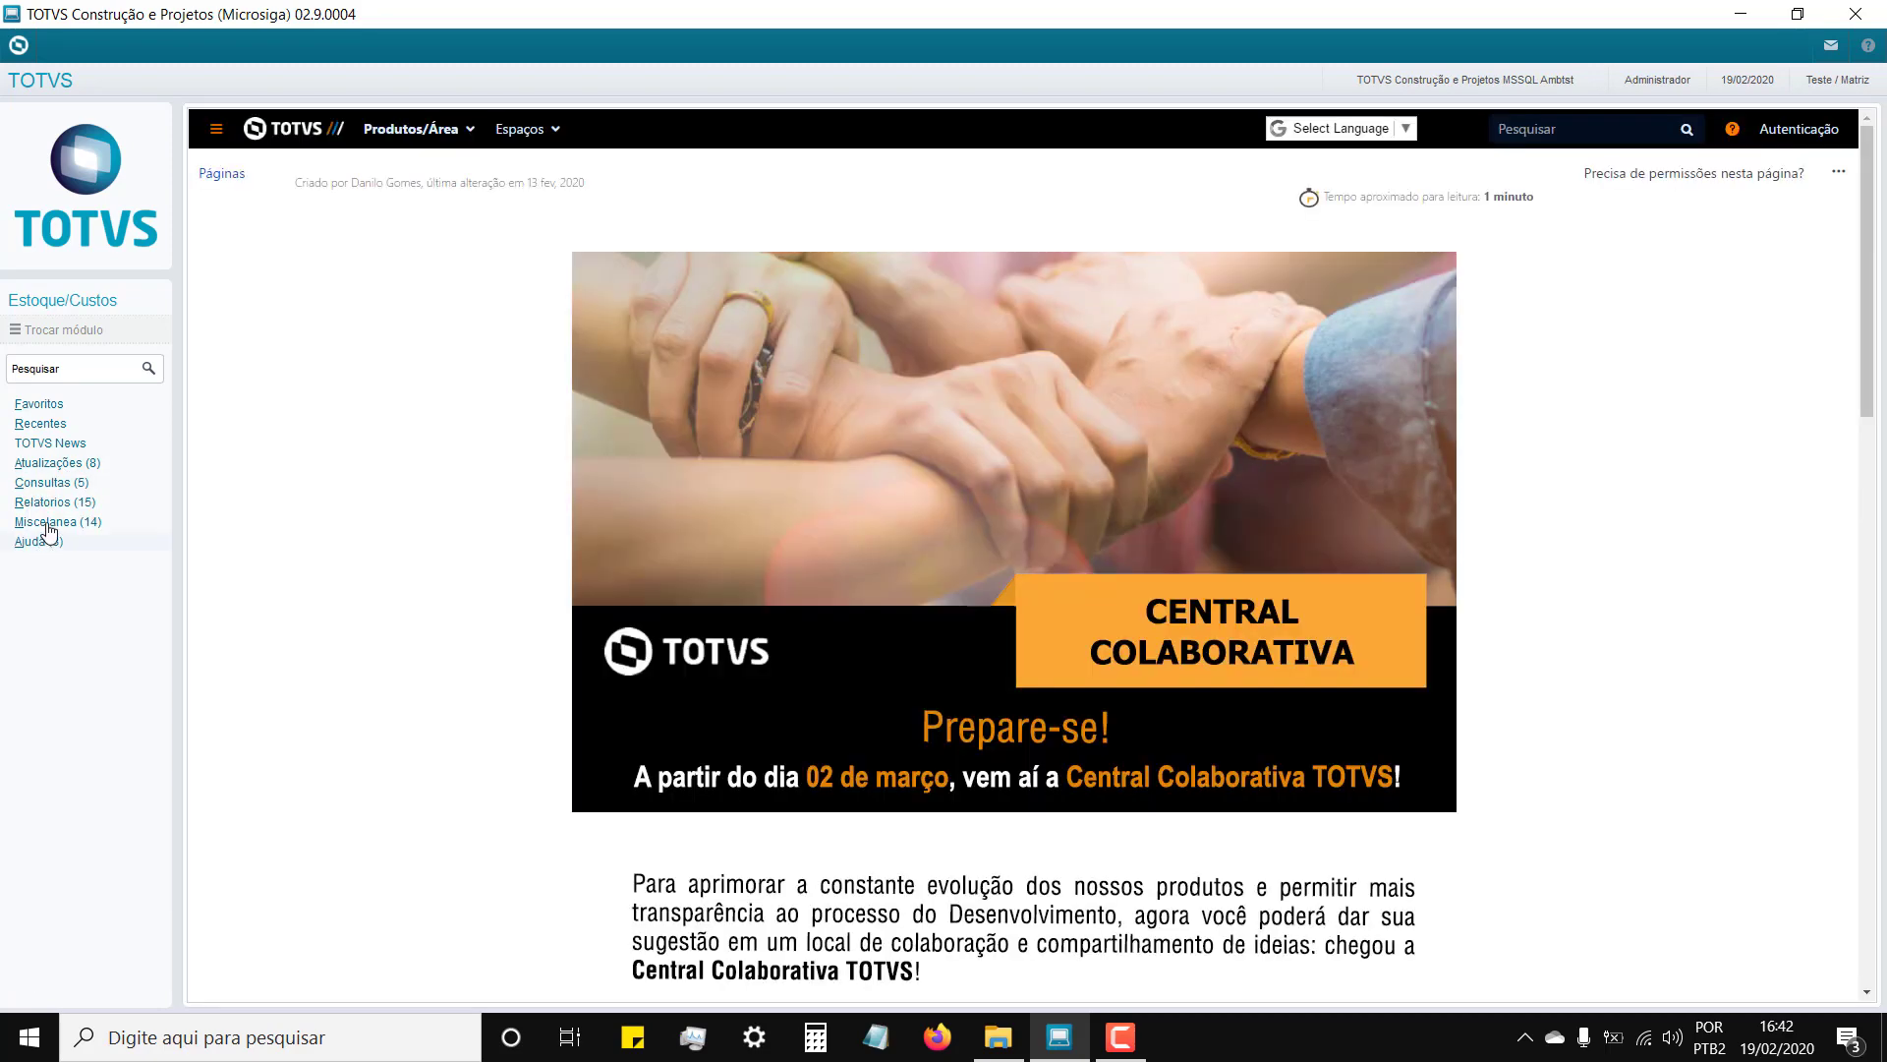
left_click(47, 524)
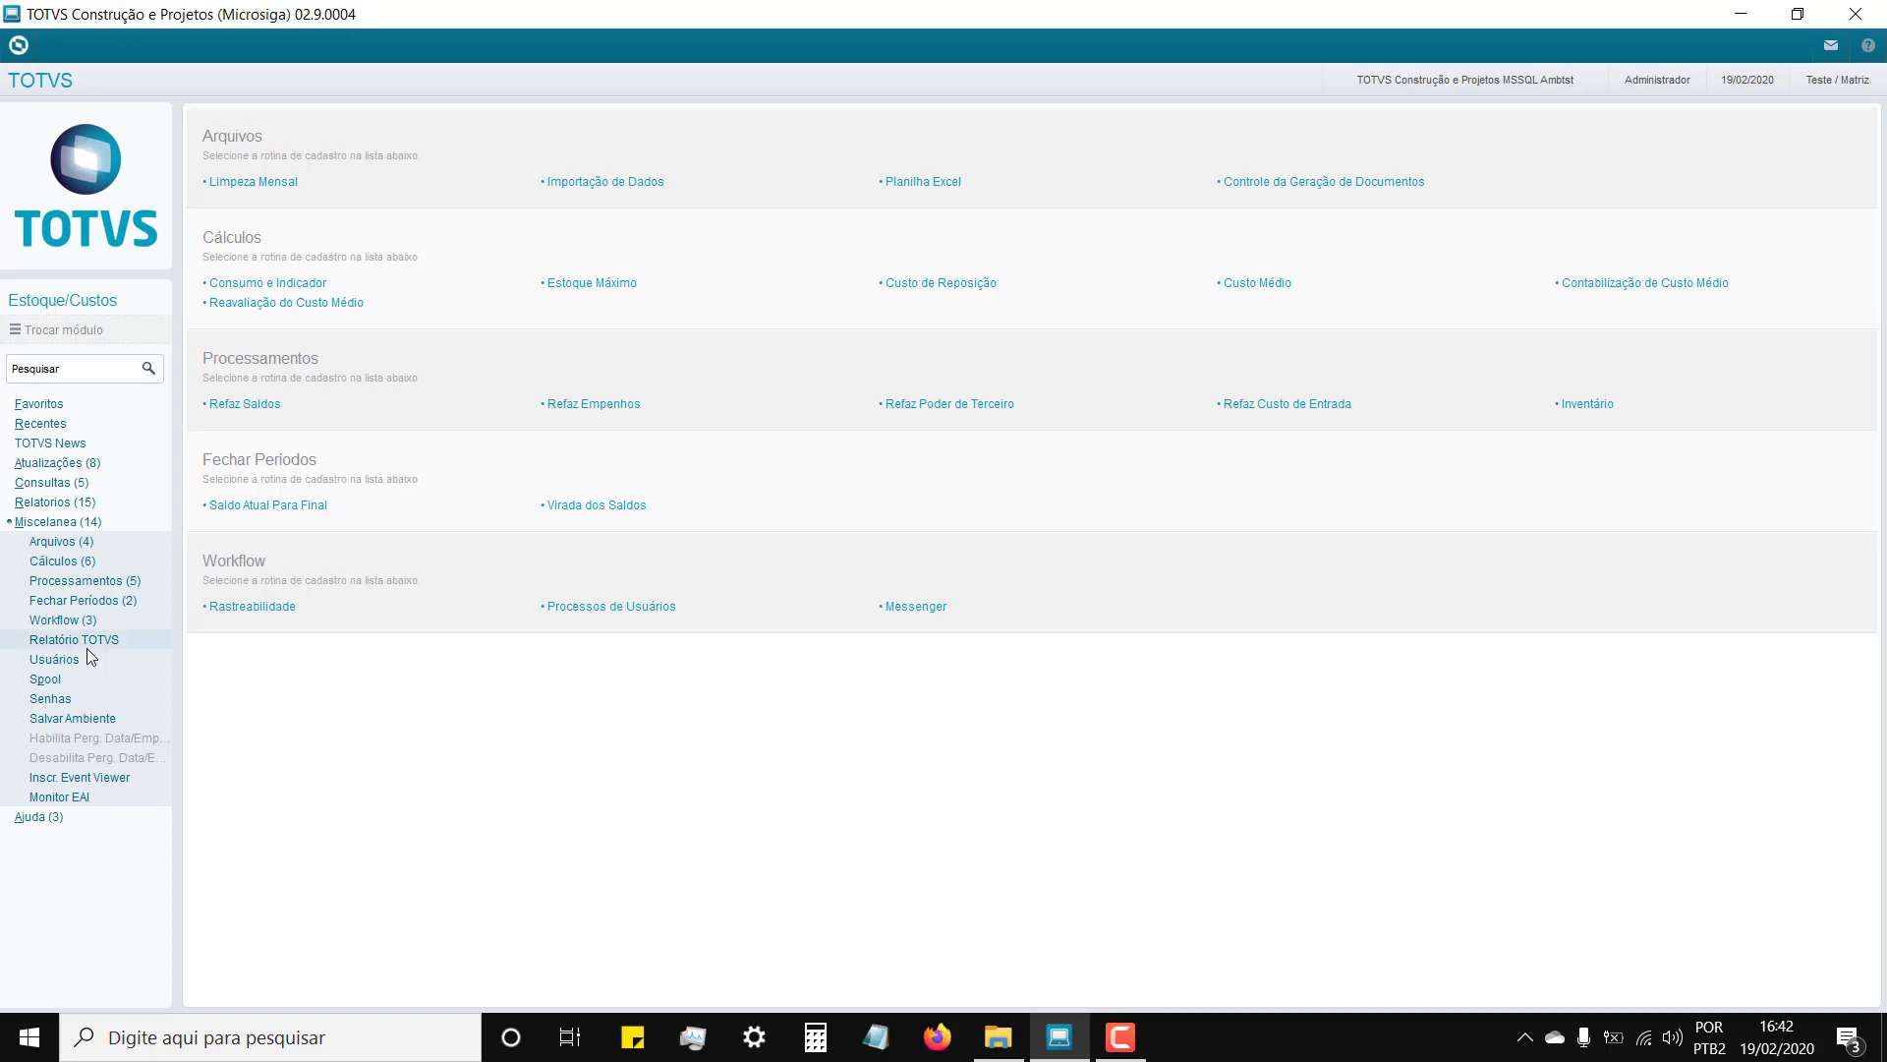
left_click(79, 582)
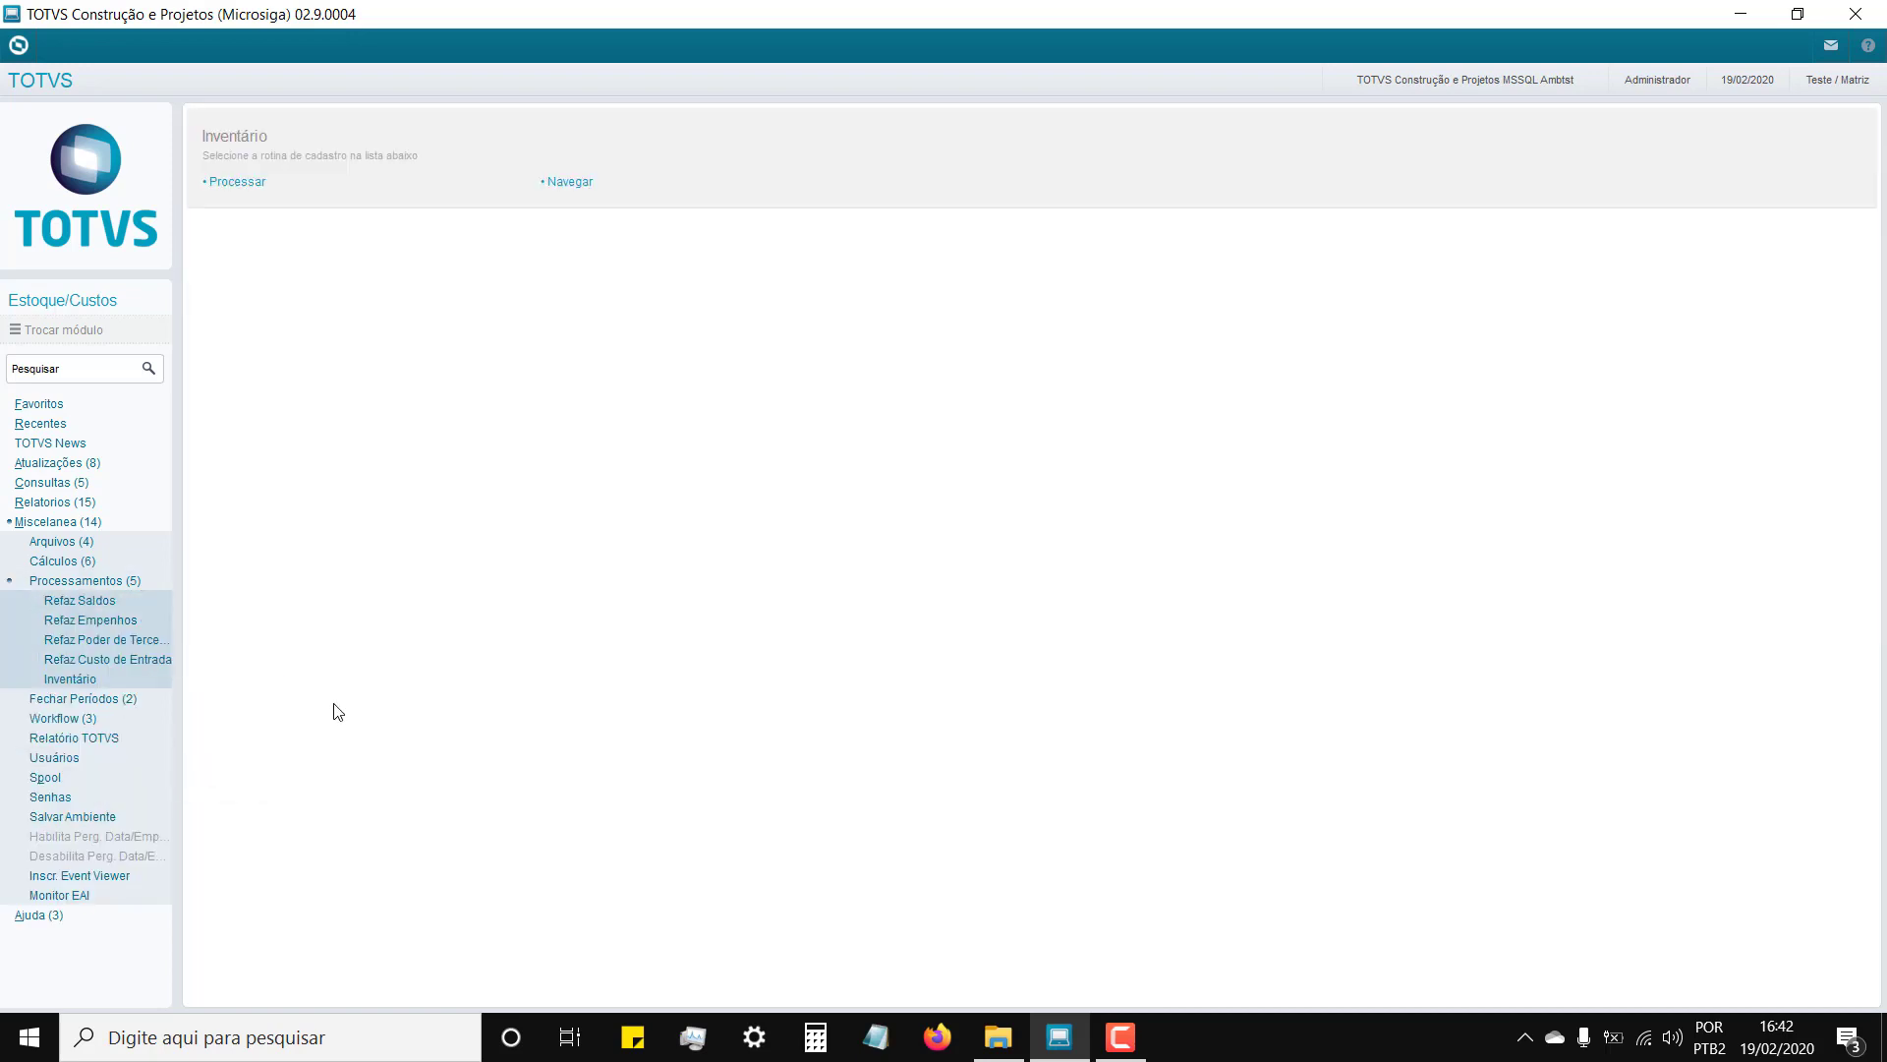
left_click(67, 685)
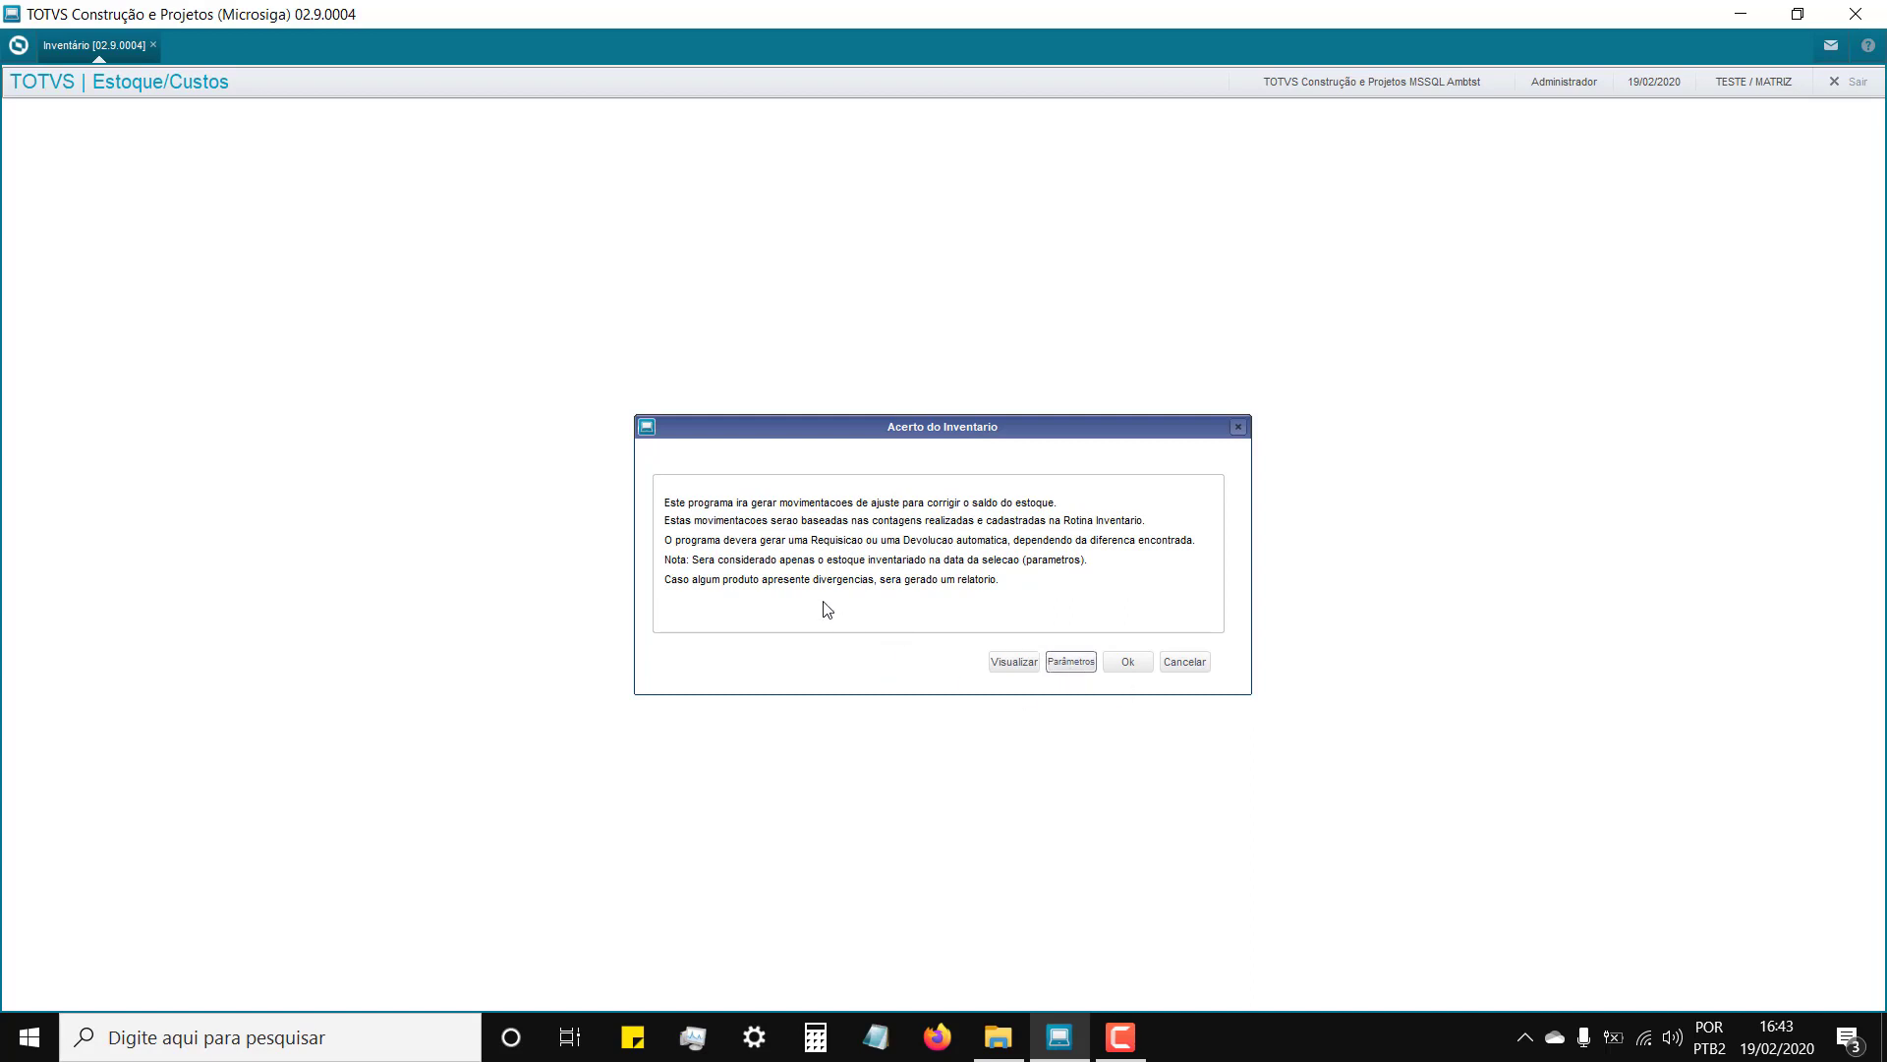
Step: Move the adjustment's Parametros dialog aside and choose cost center 1000 from the Centro de Custo lookup
left_click_drag(829, 364, 311, 302)
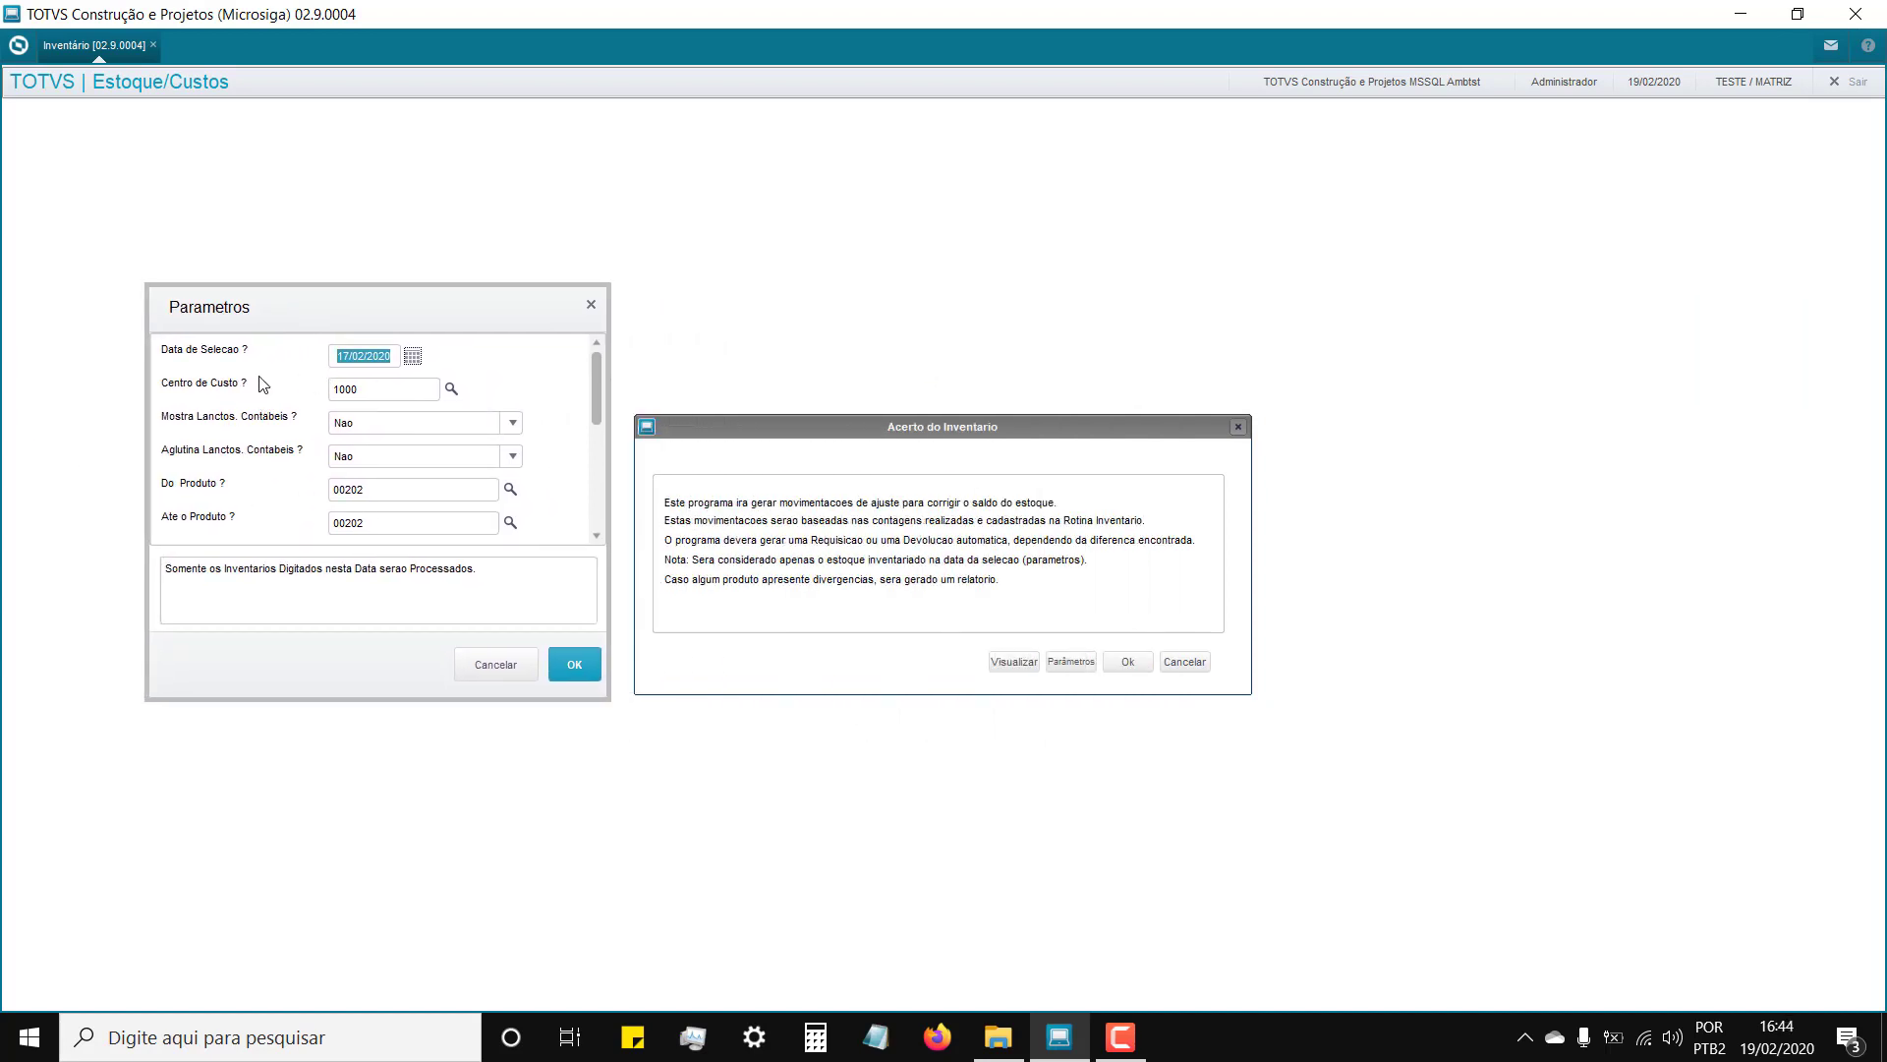
left_click(381, 388)
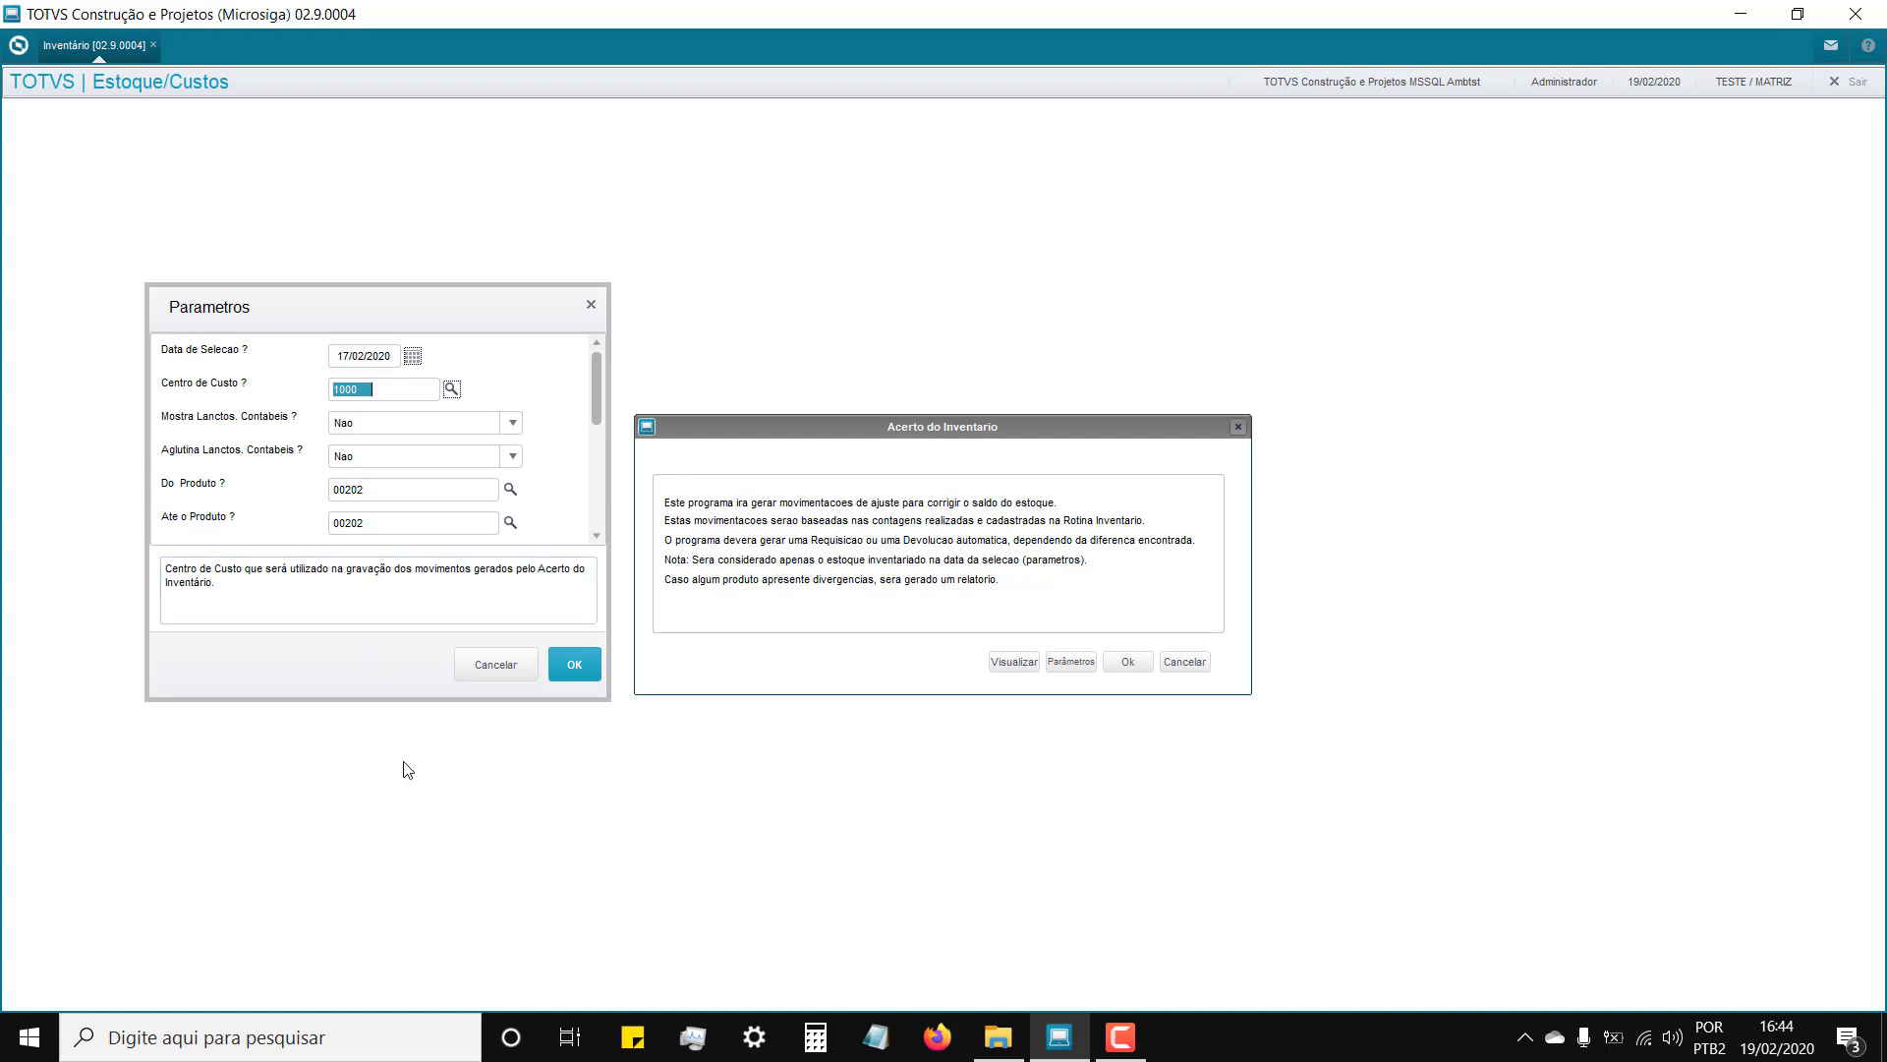
key("F3")
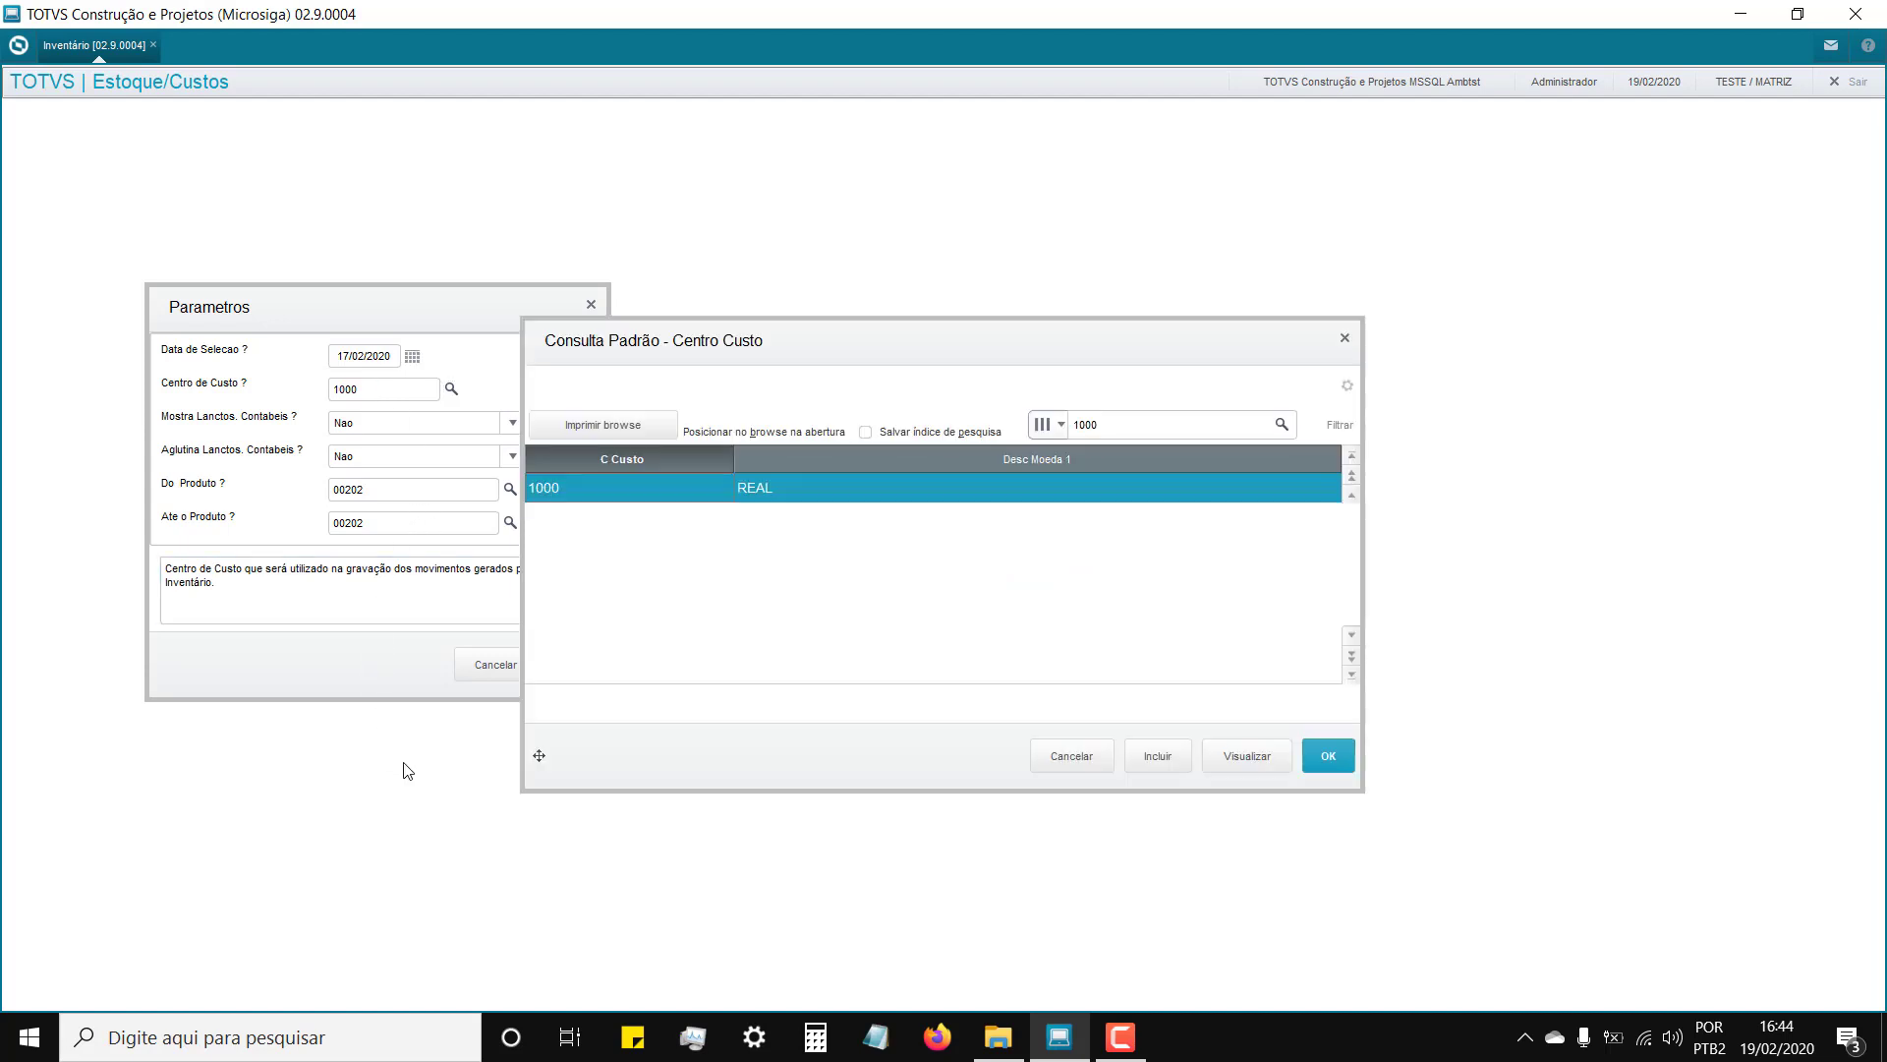
left_click(1329, 756)
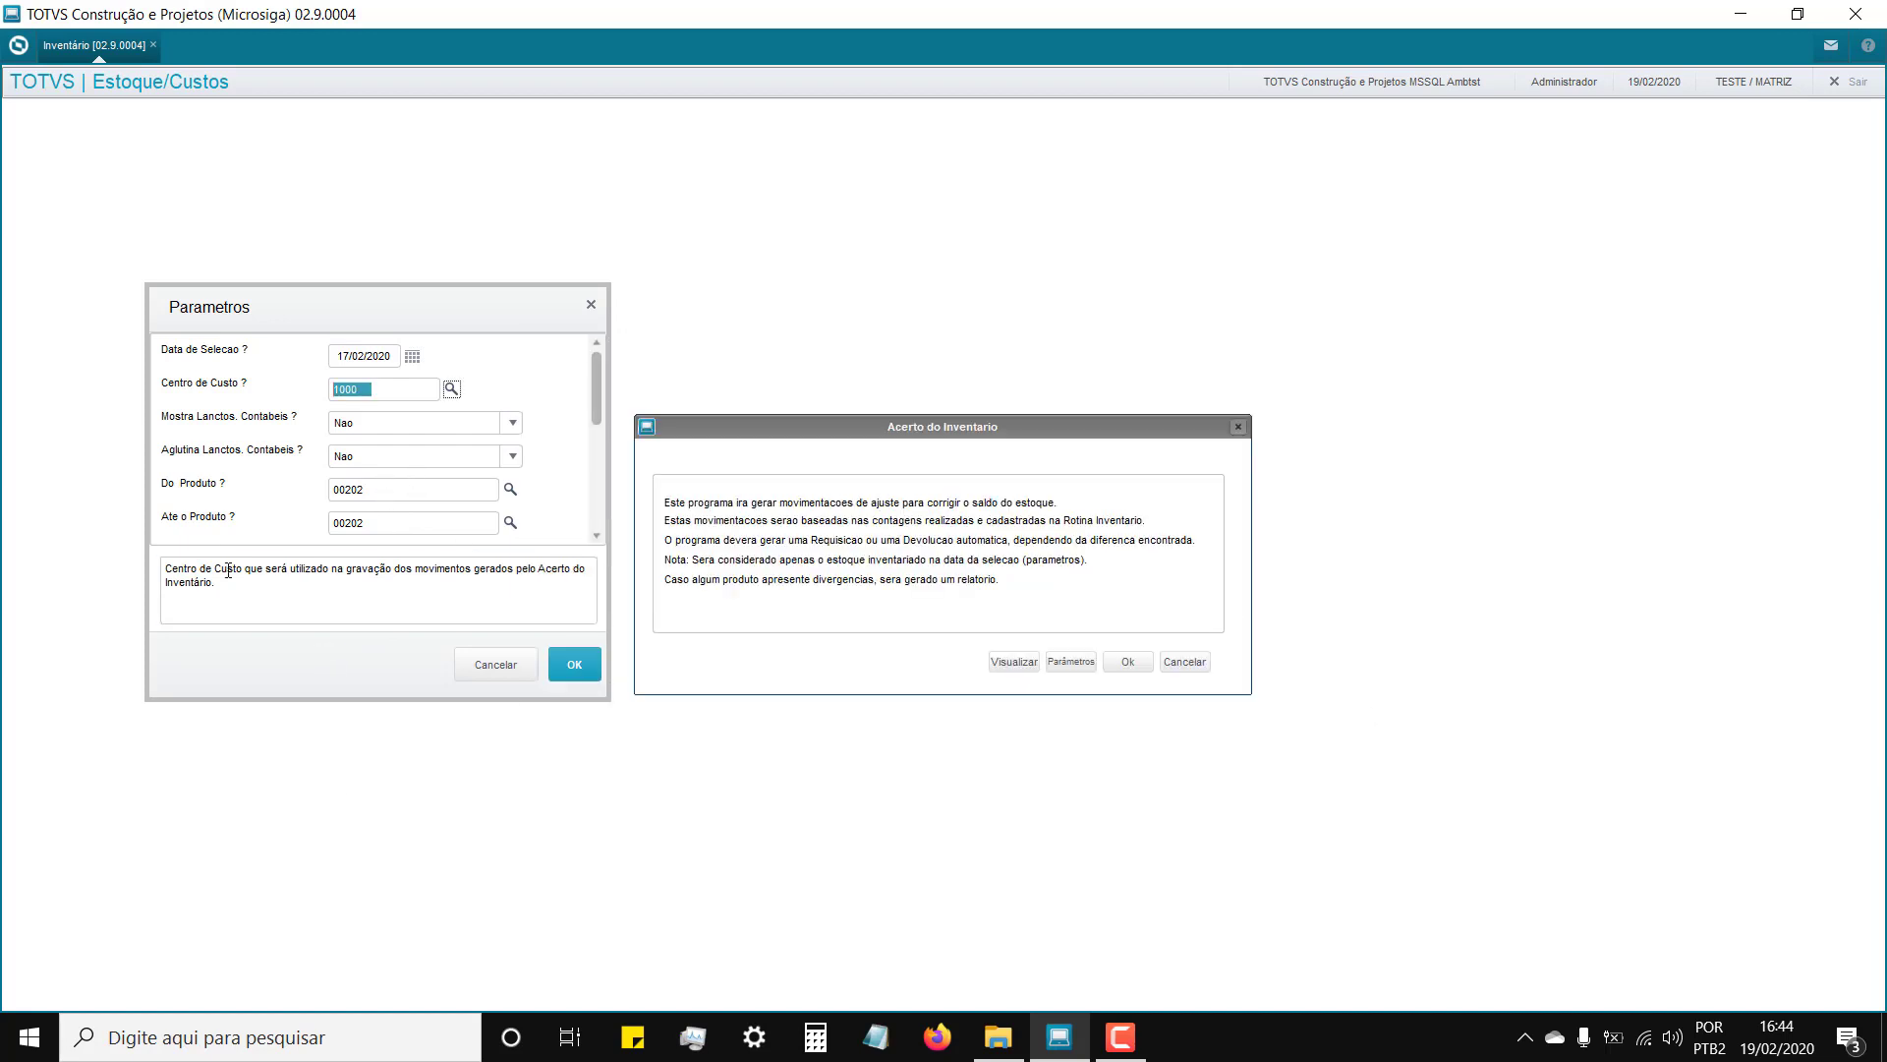
Step: Set the adjustment's initial warehouse (Do Armazem) to 78
left_click(597, 537)
left_click(597, 537)
left_click(597, 537)
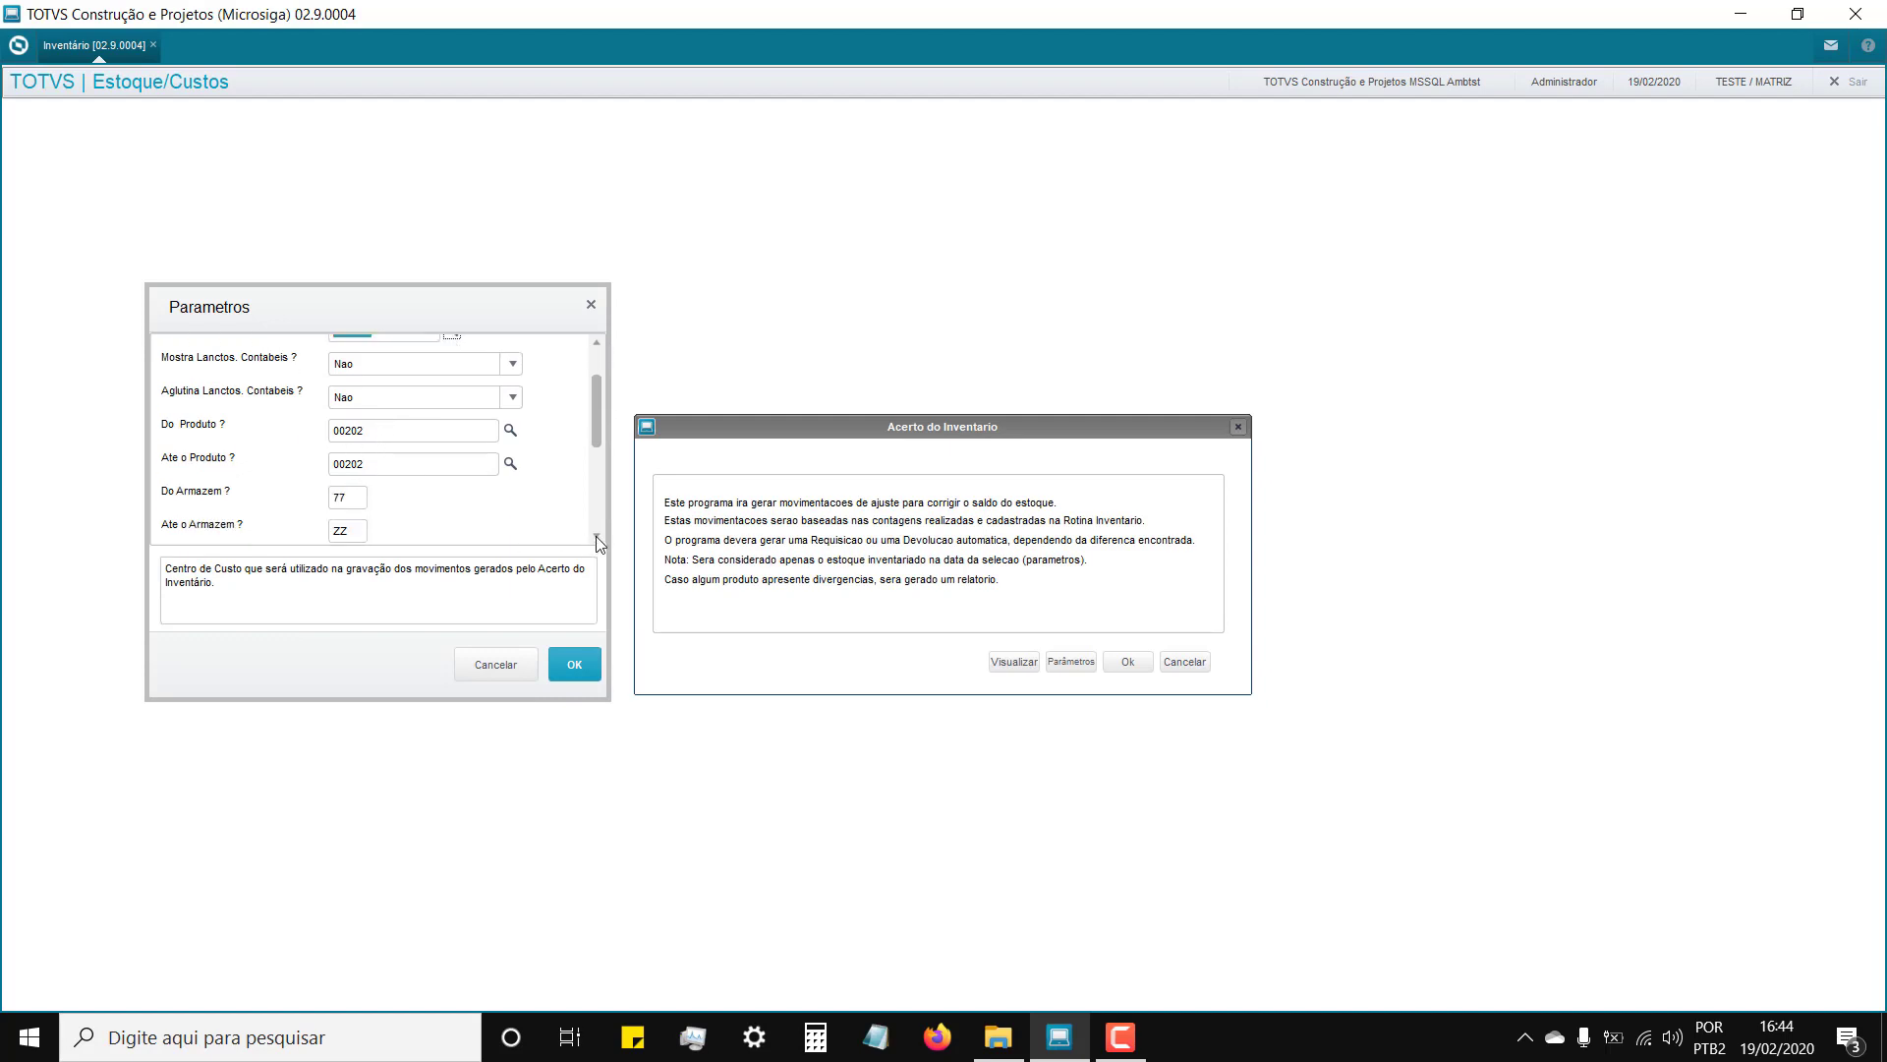
left_click(597, 537)
left_click(351, 476)
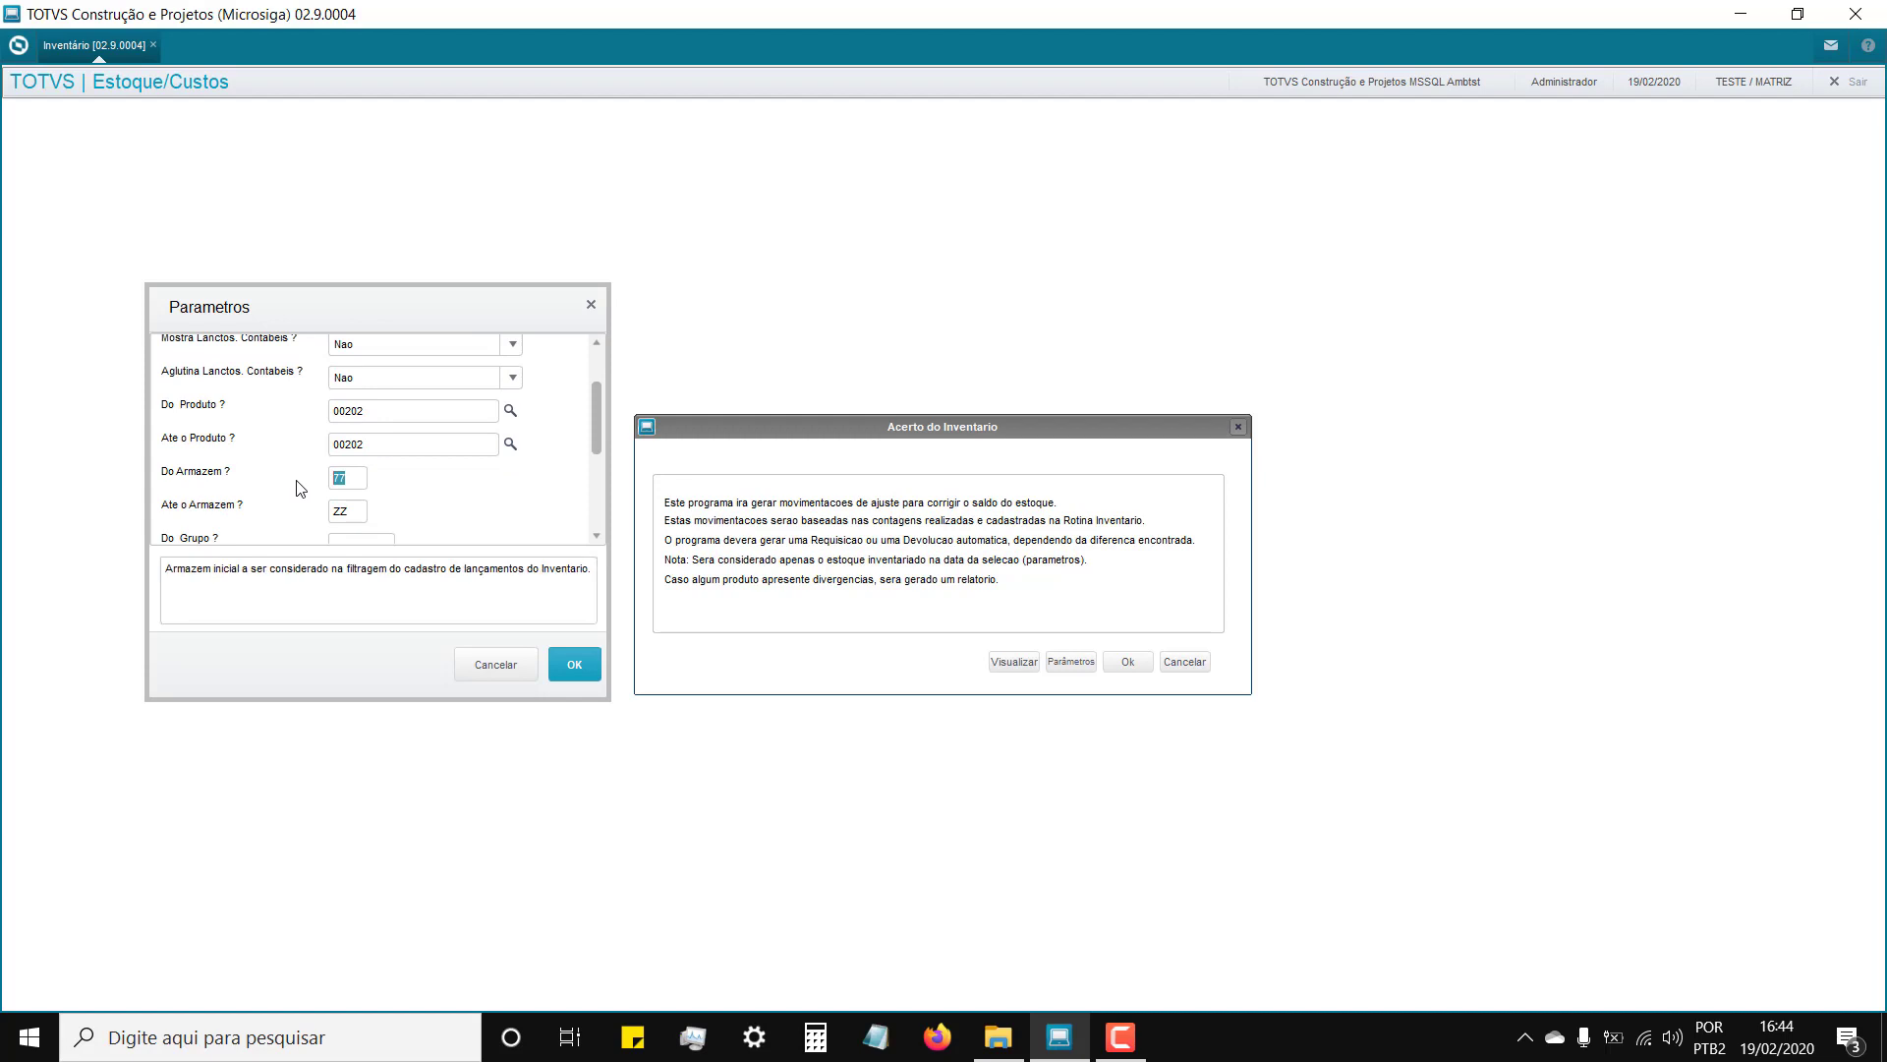
type("78")
key("Tab")
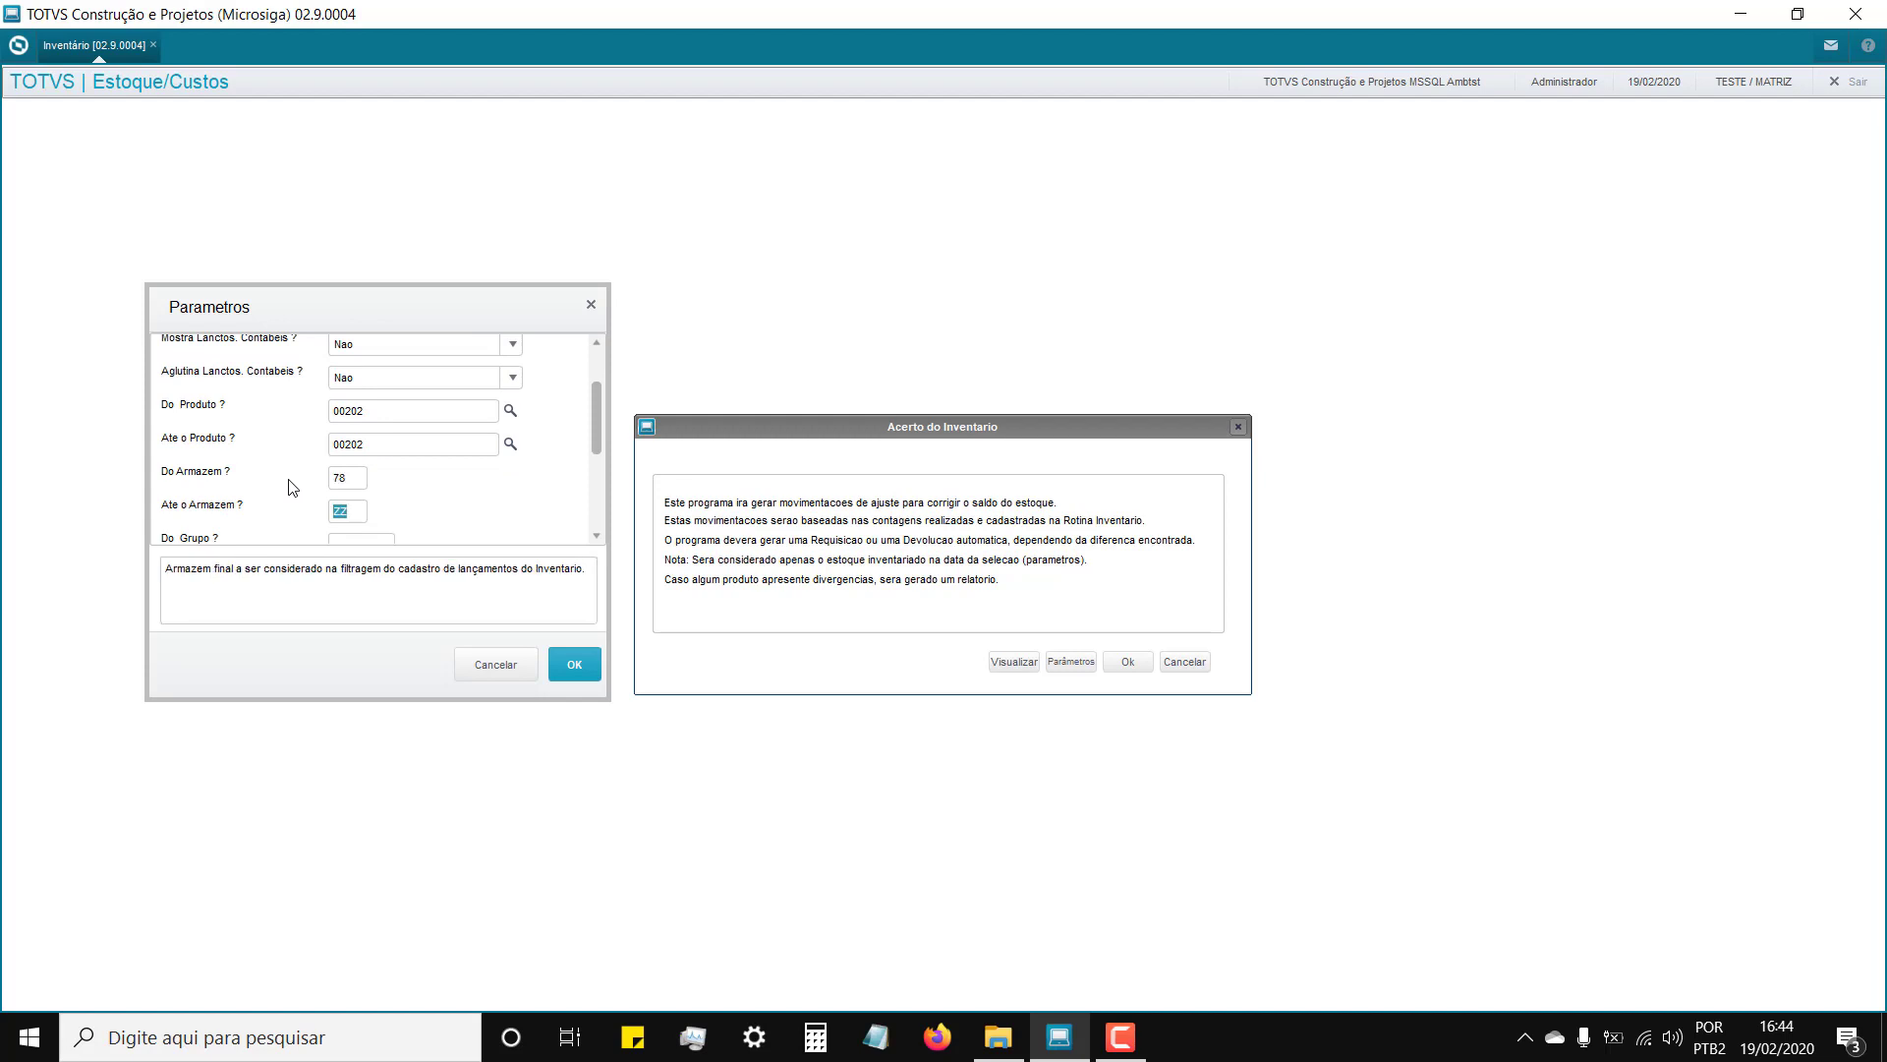
Step: Set the adjustment's initial document (Do Documento) to INV02
scroll(425, 517, "down", 3)
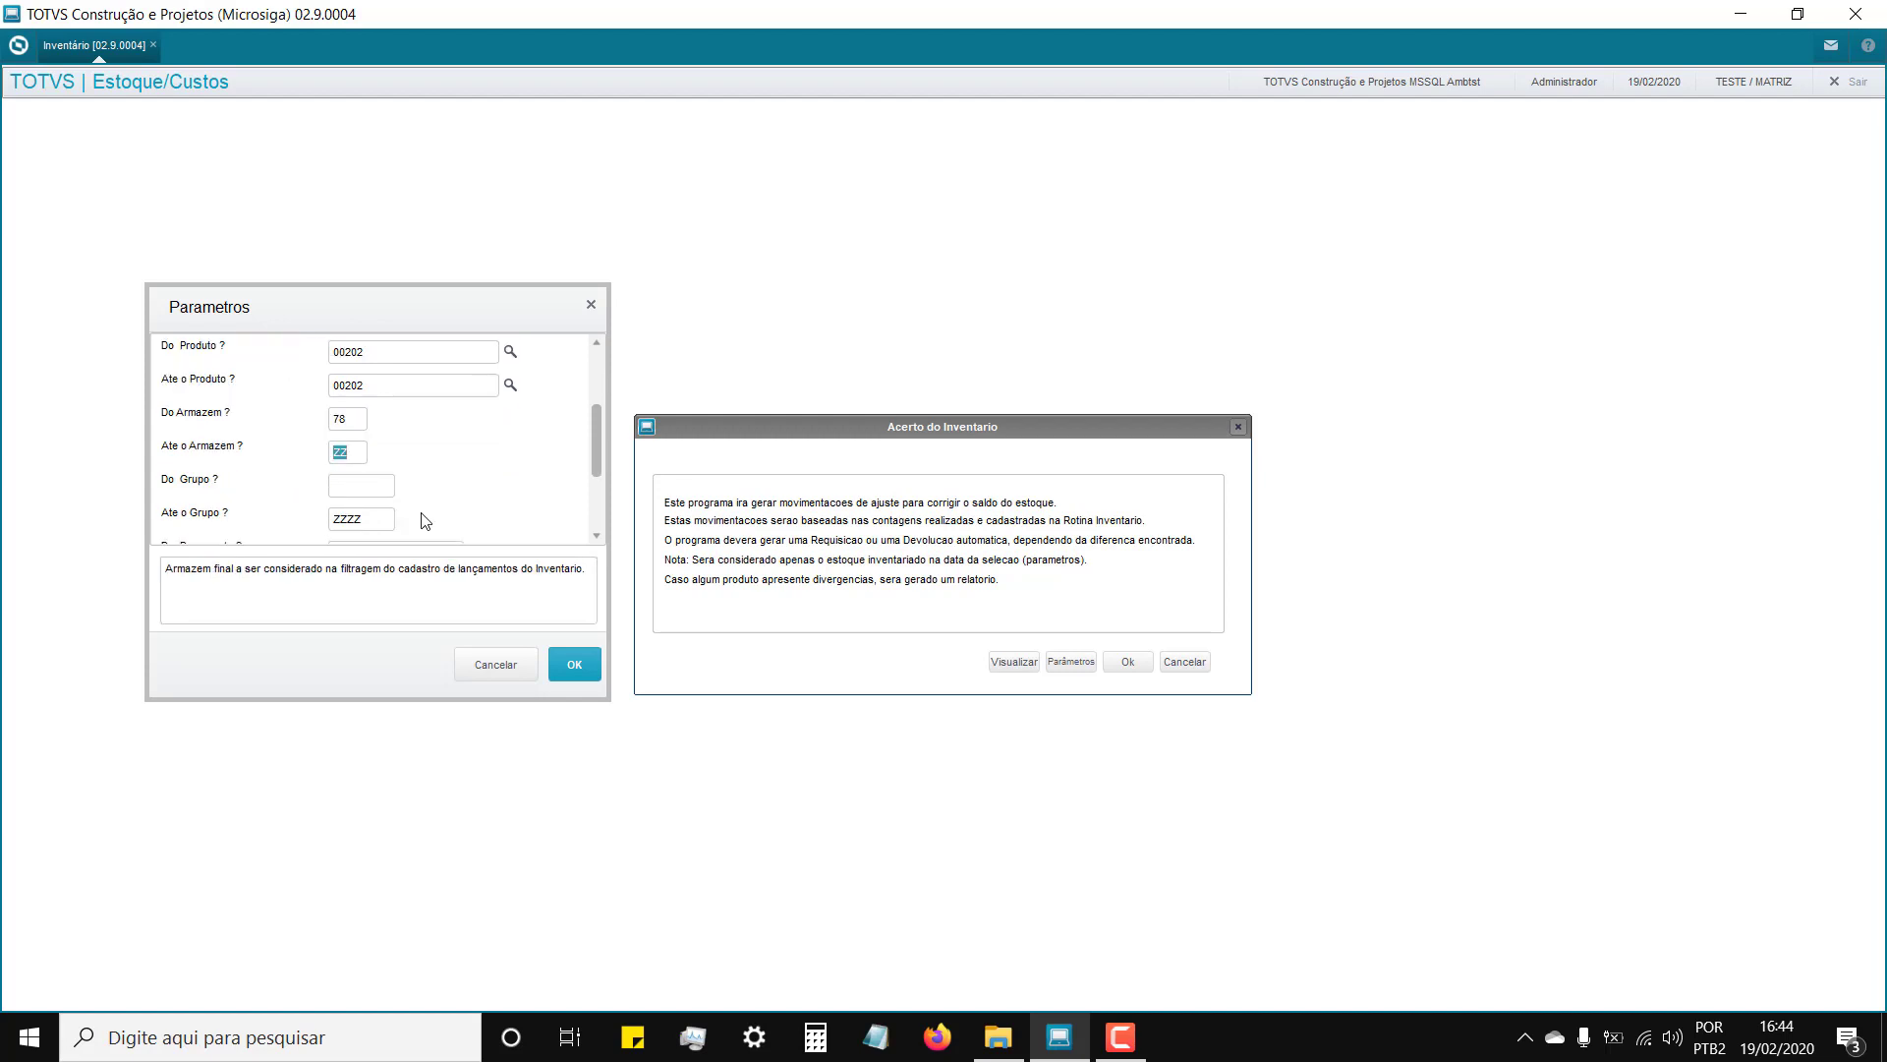
scroll(422, 515, "down", 3)
scroll(422, 521, "down", 3)
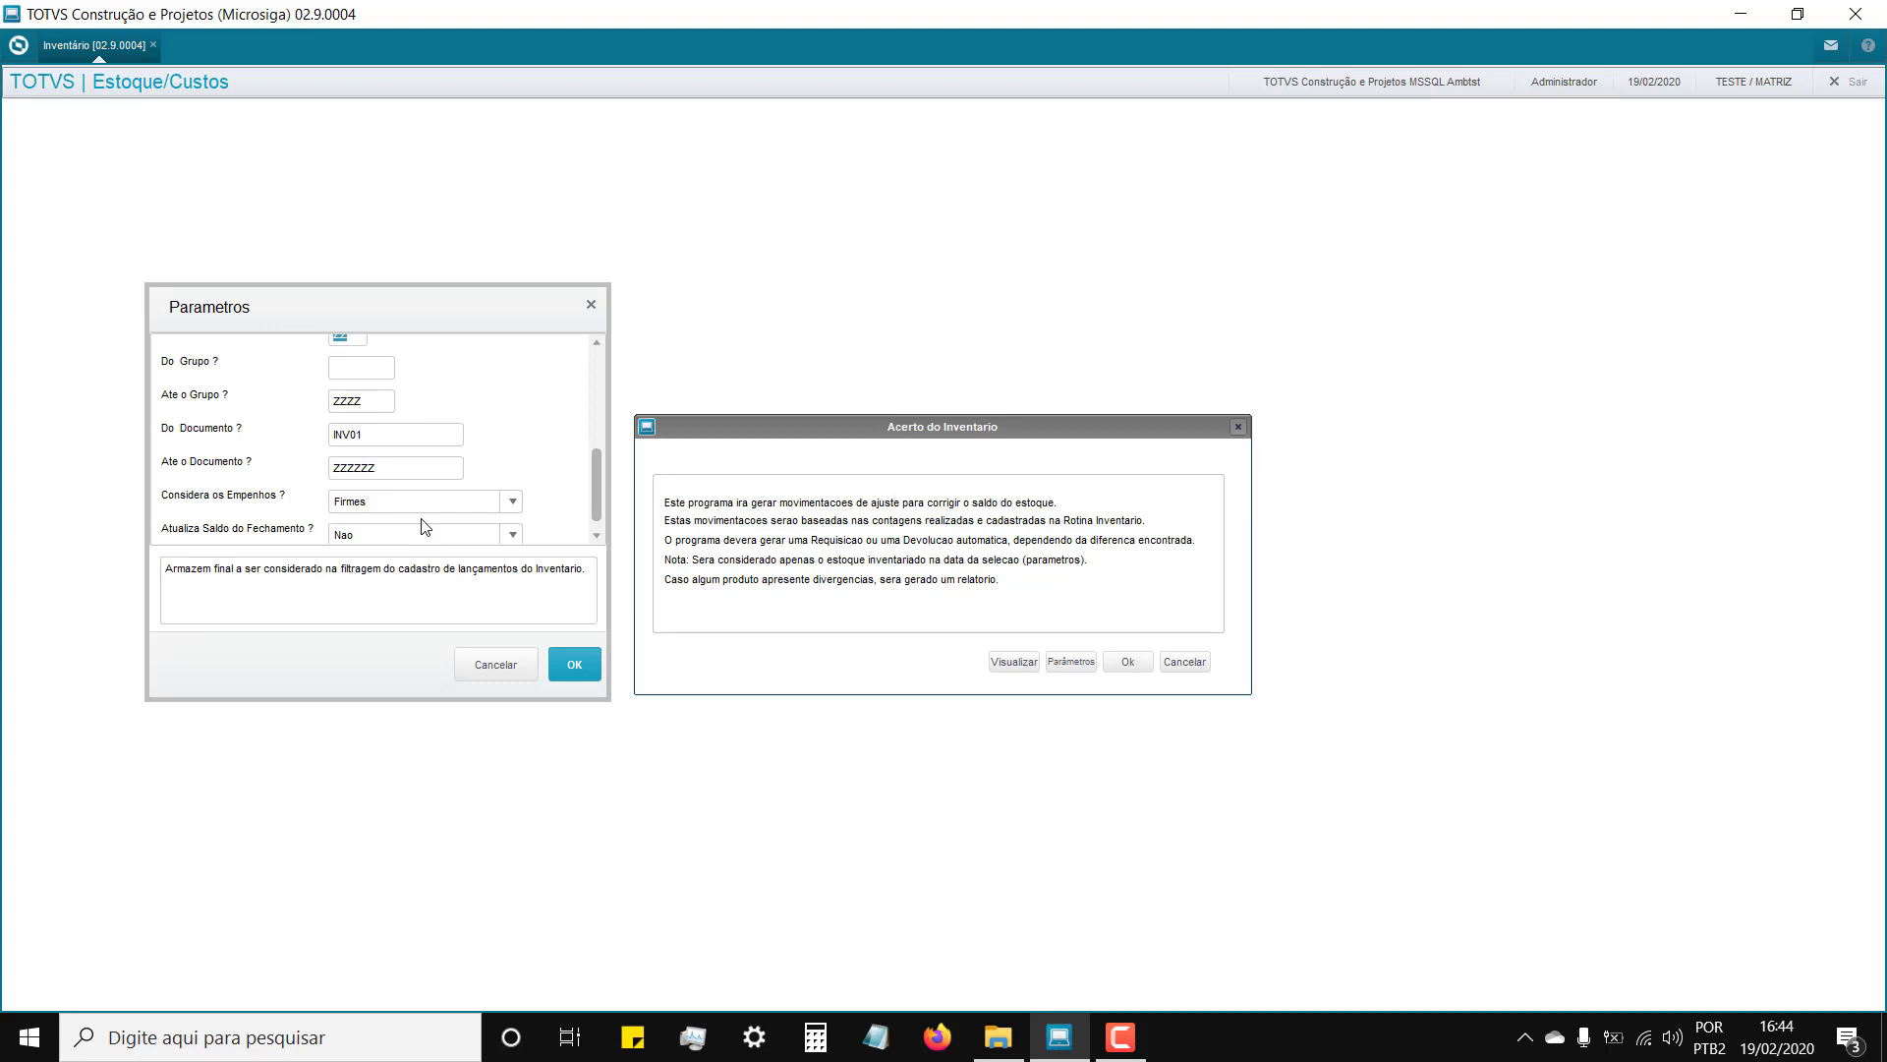
left_click(377, 436)
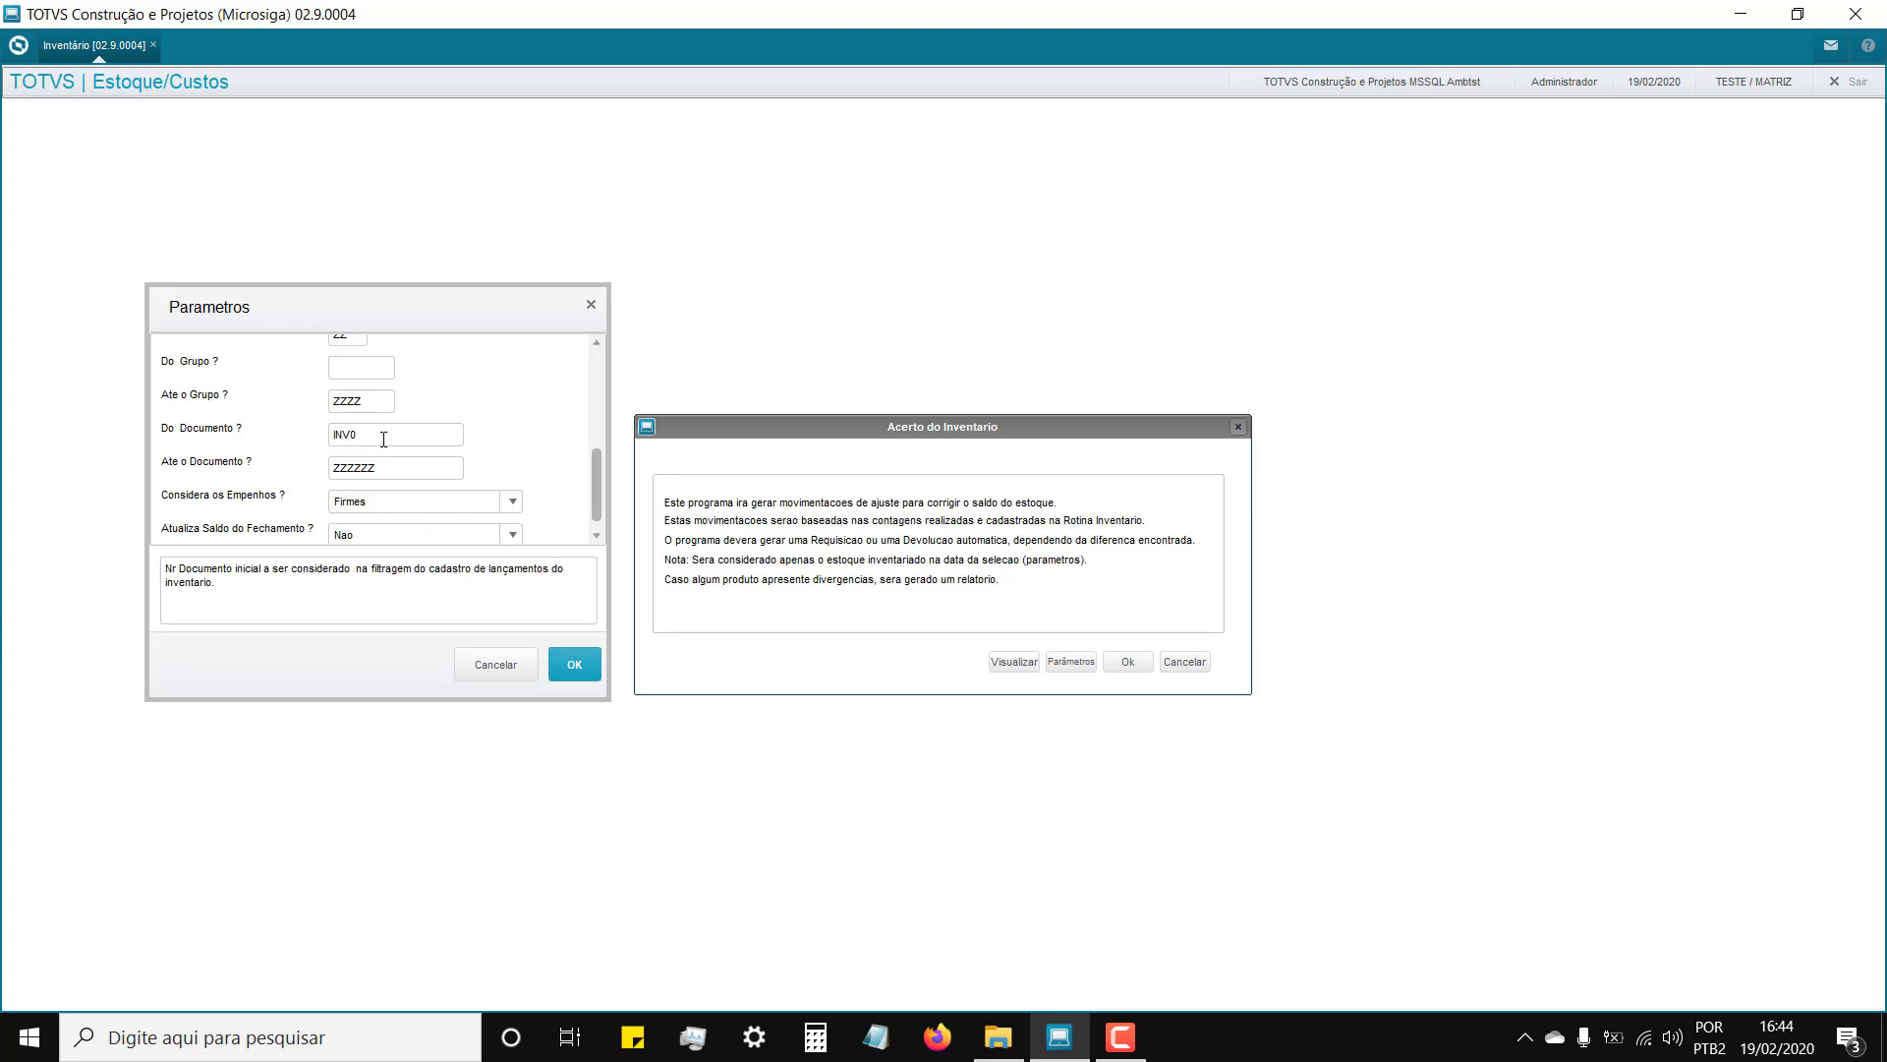
scroll(444, 489, "down", 1)
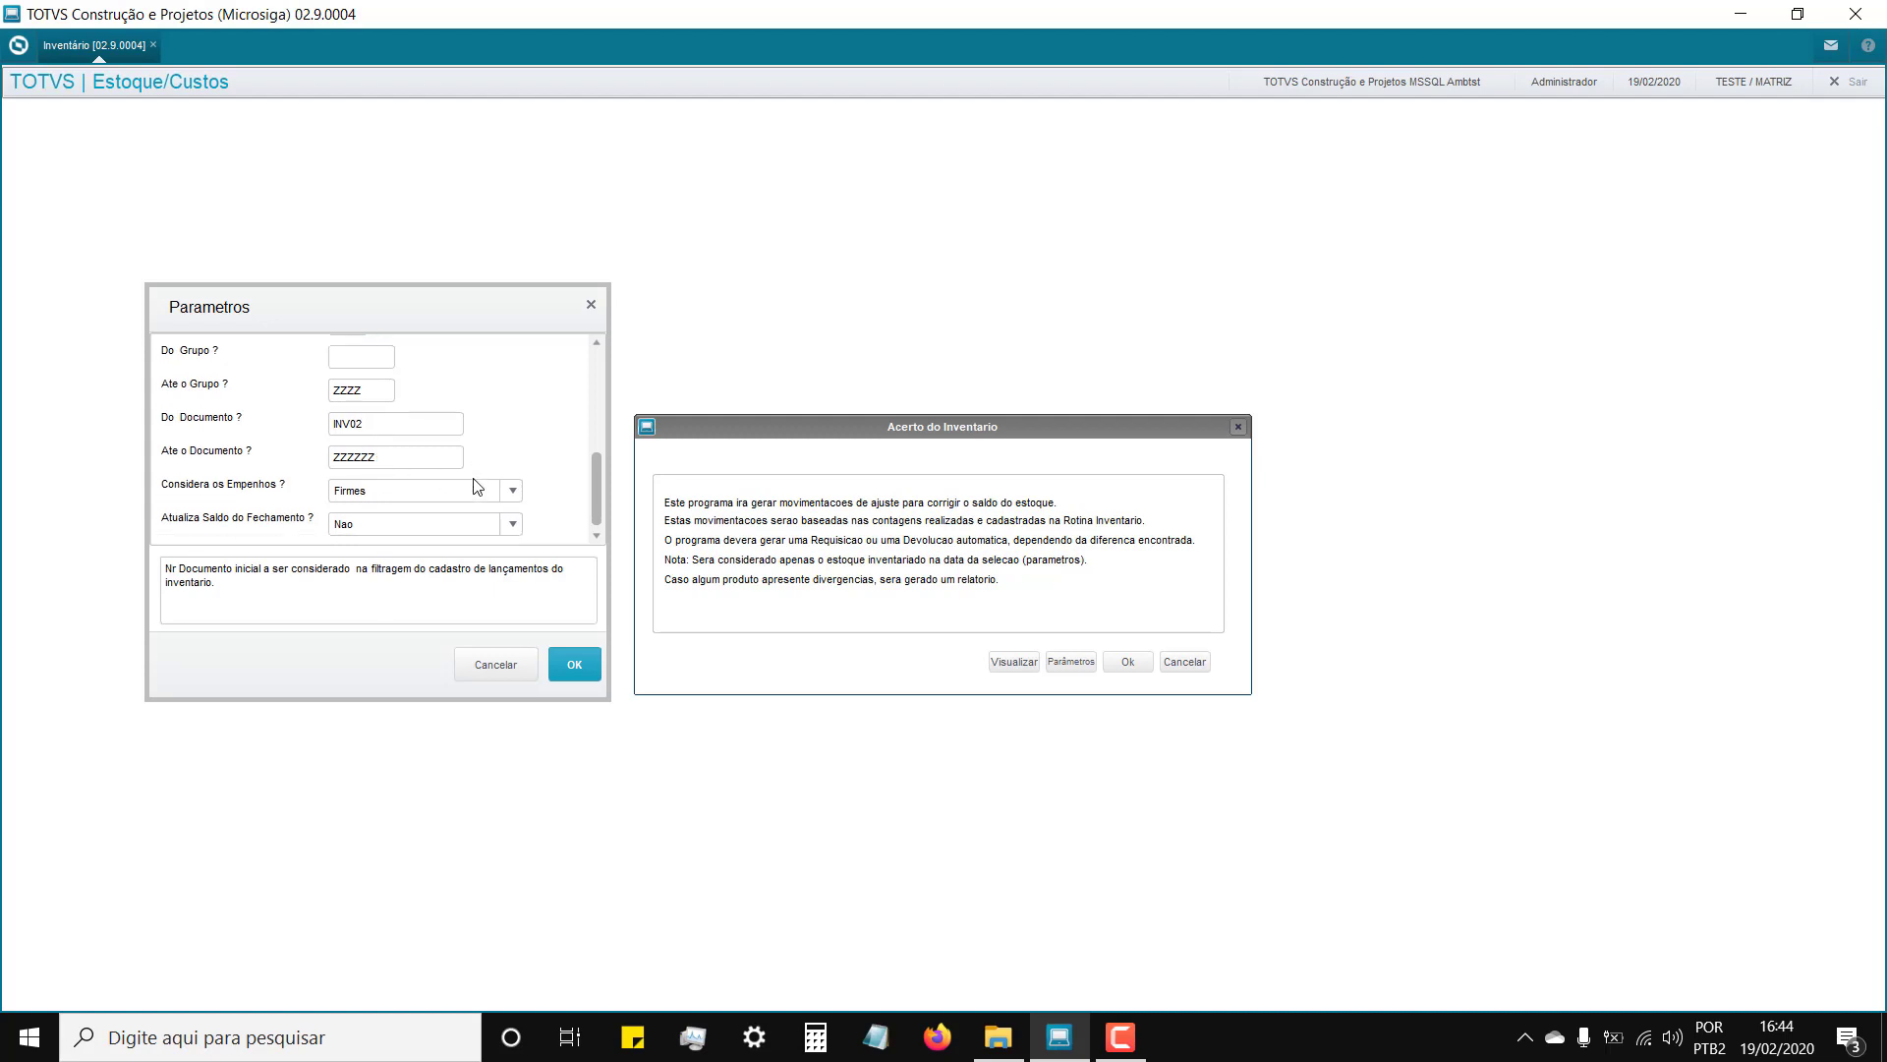
left_click(196, 580)
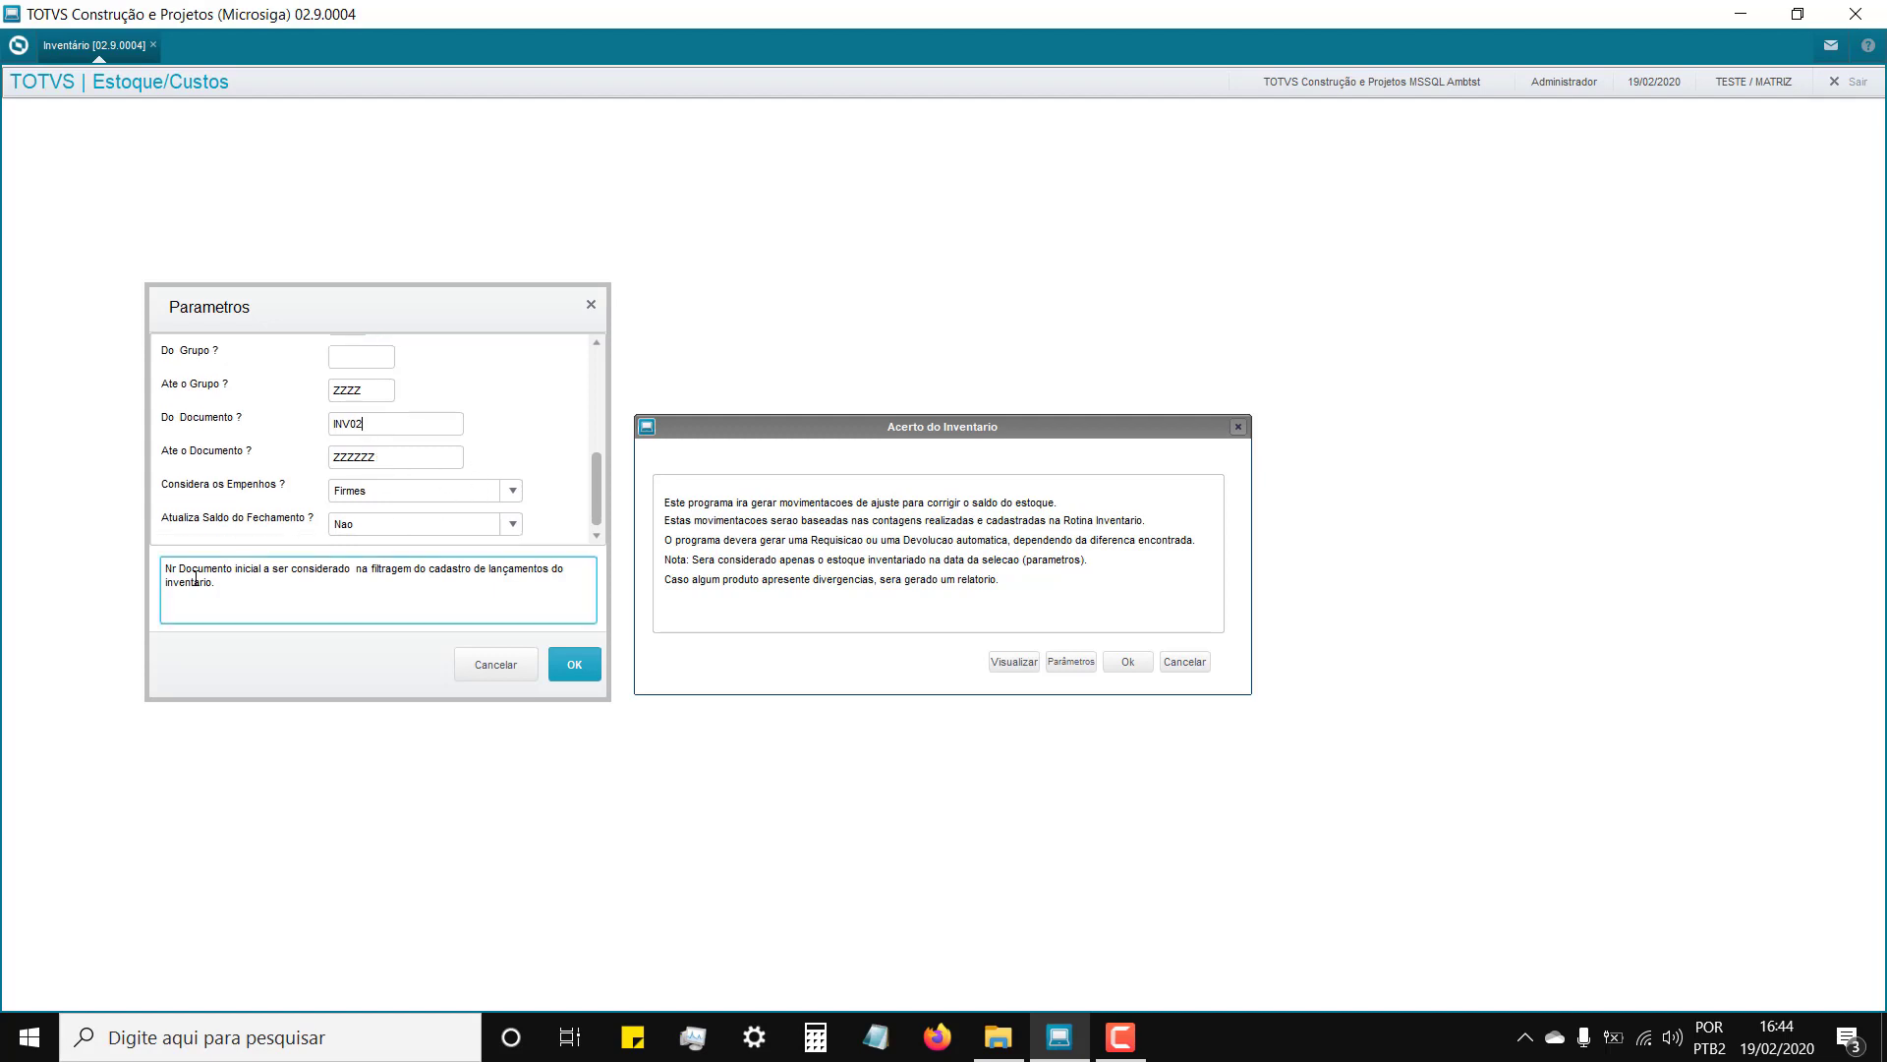
Step: Set the adjustment's final warehouse (Ate o Armazem) to 78
scroll(196, 579, "up", 4)
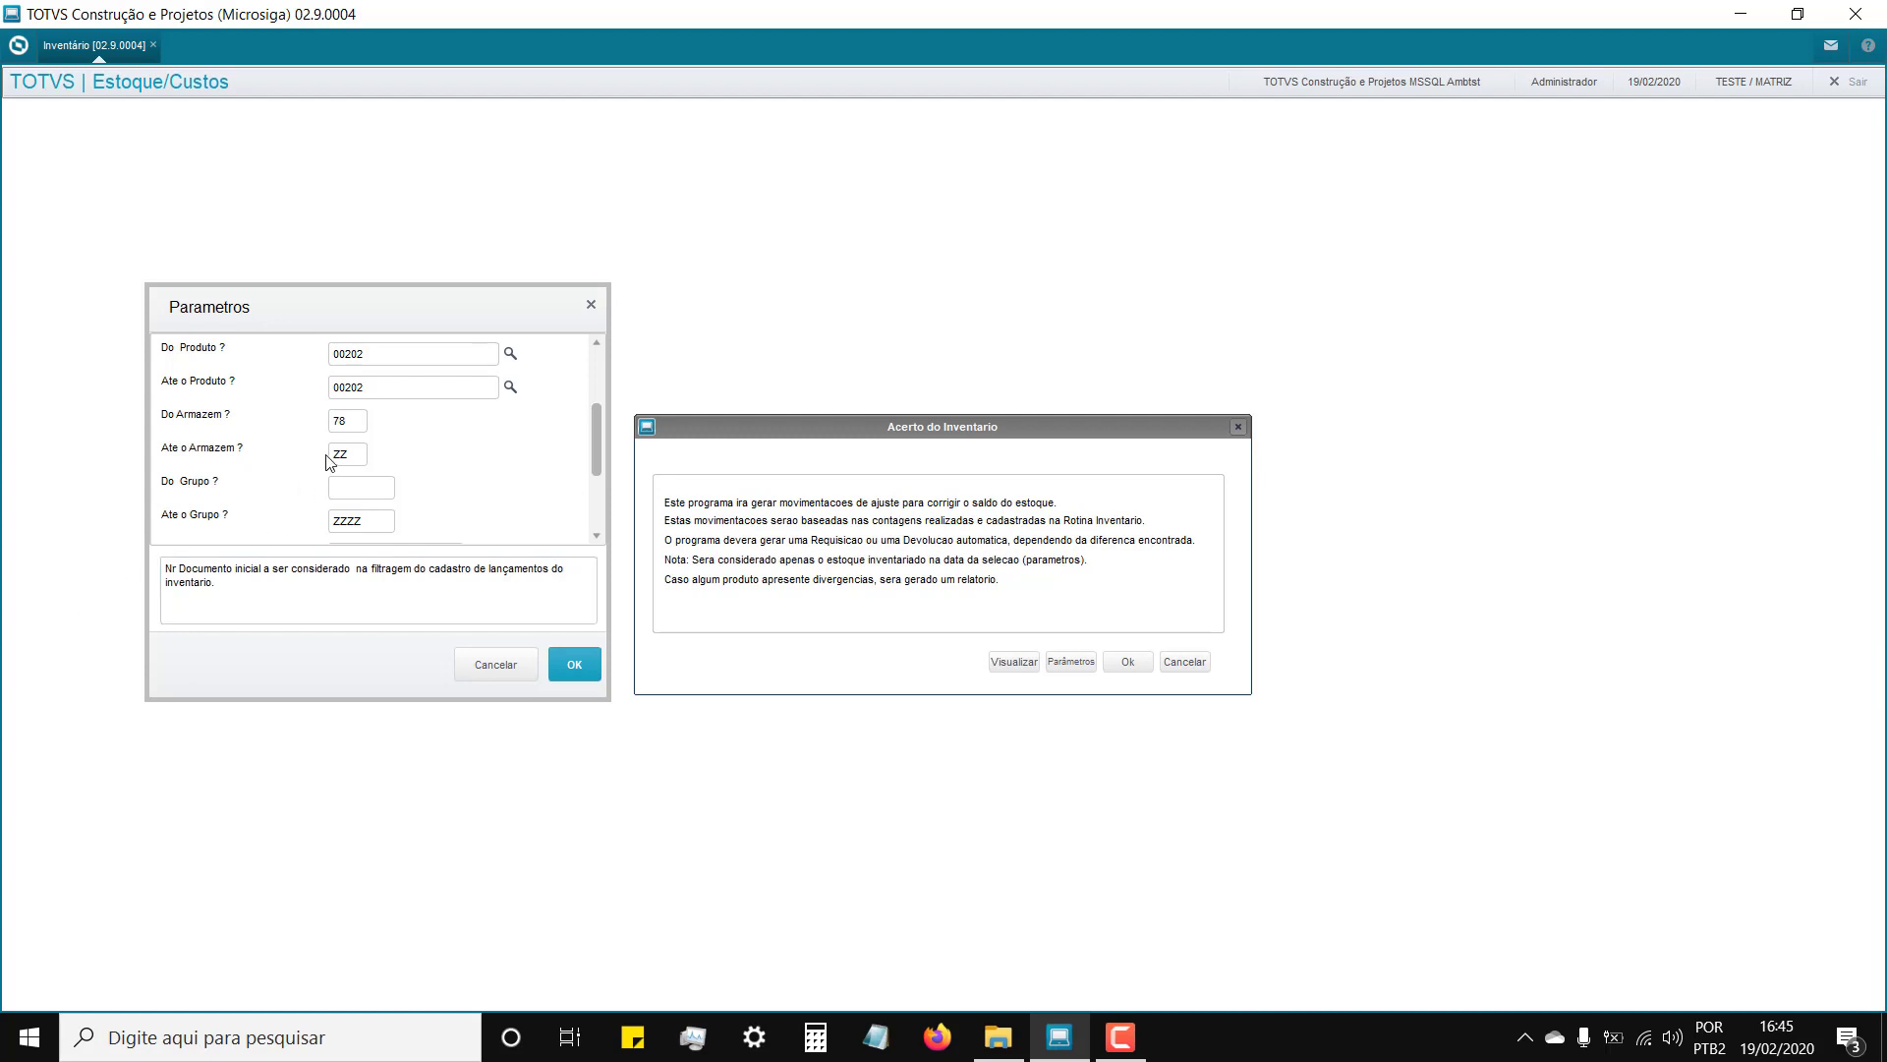
left_click(337, 455)
type("78")
key("Tab")
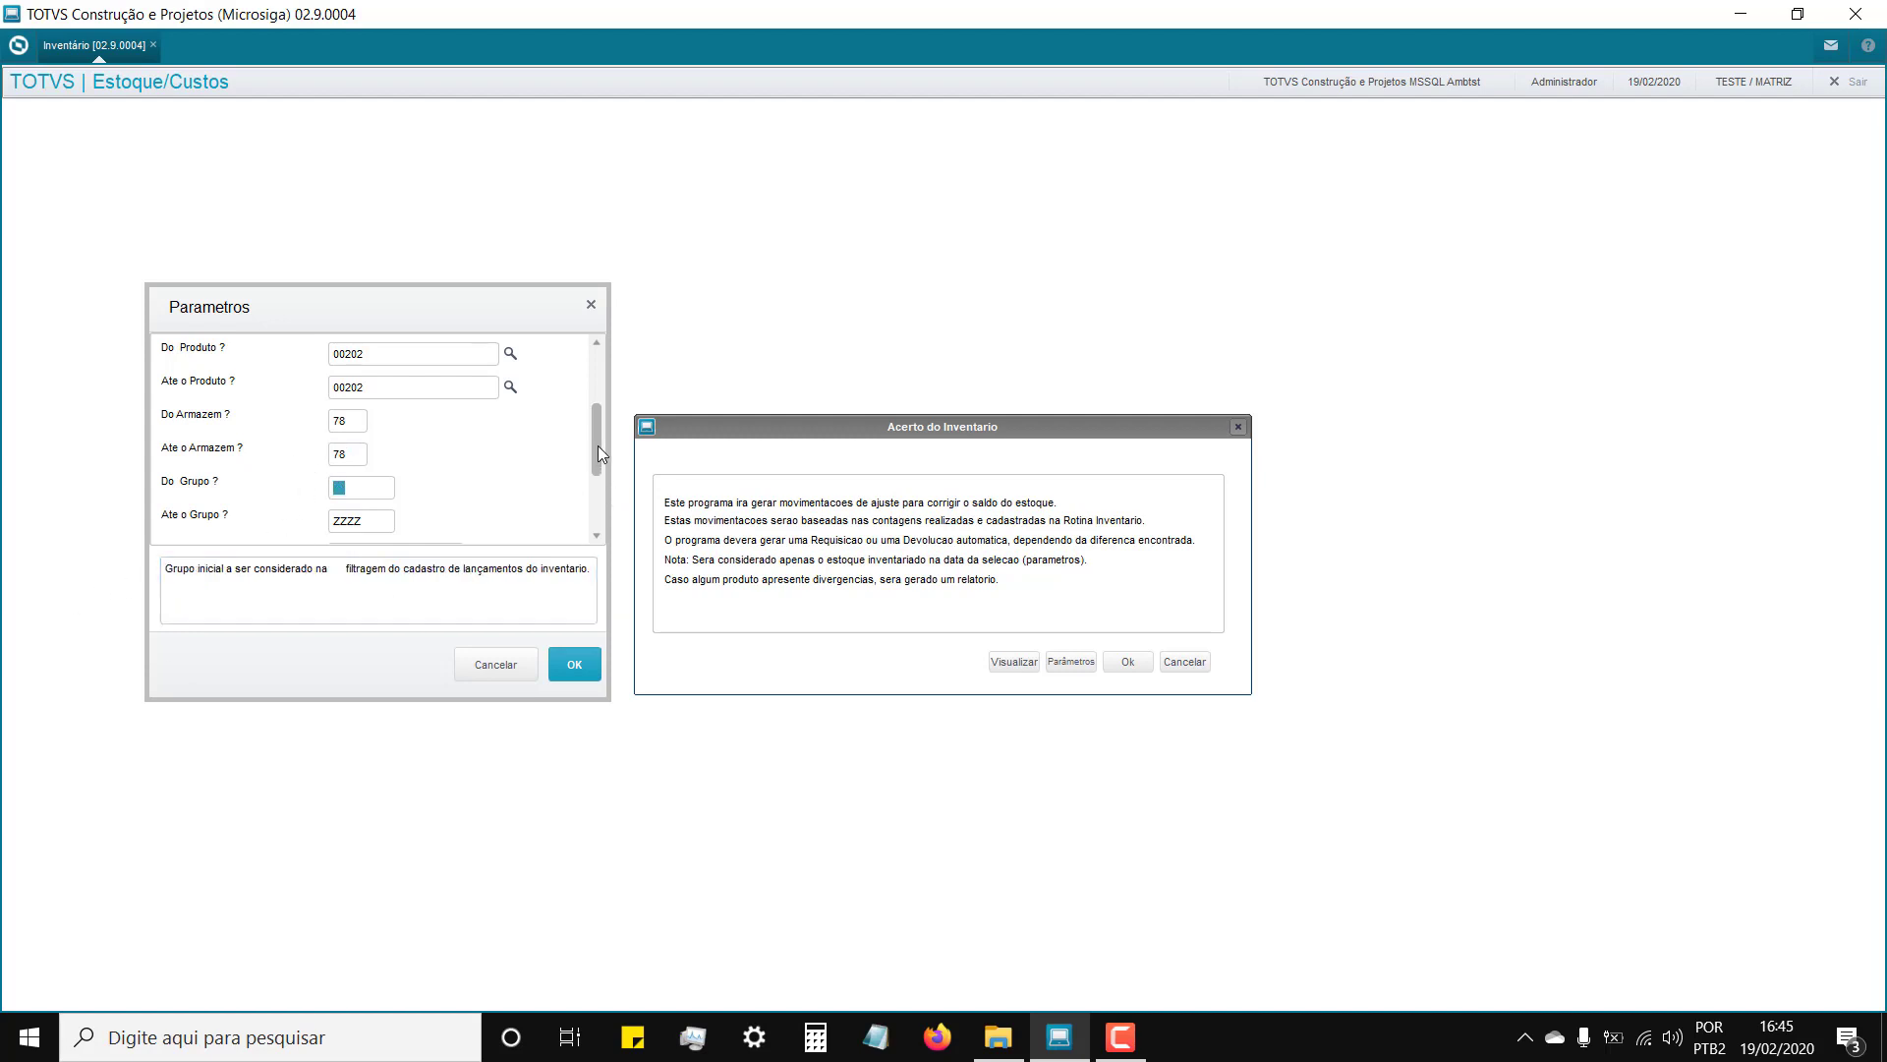
Step: Set the final document (Ate o Documento) to INV02, accept the parameters and run the Acerto do Inventario processing
scroll(598, 445, "down", 4)
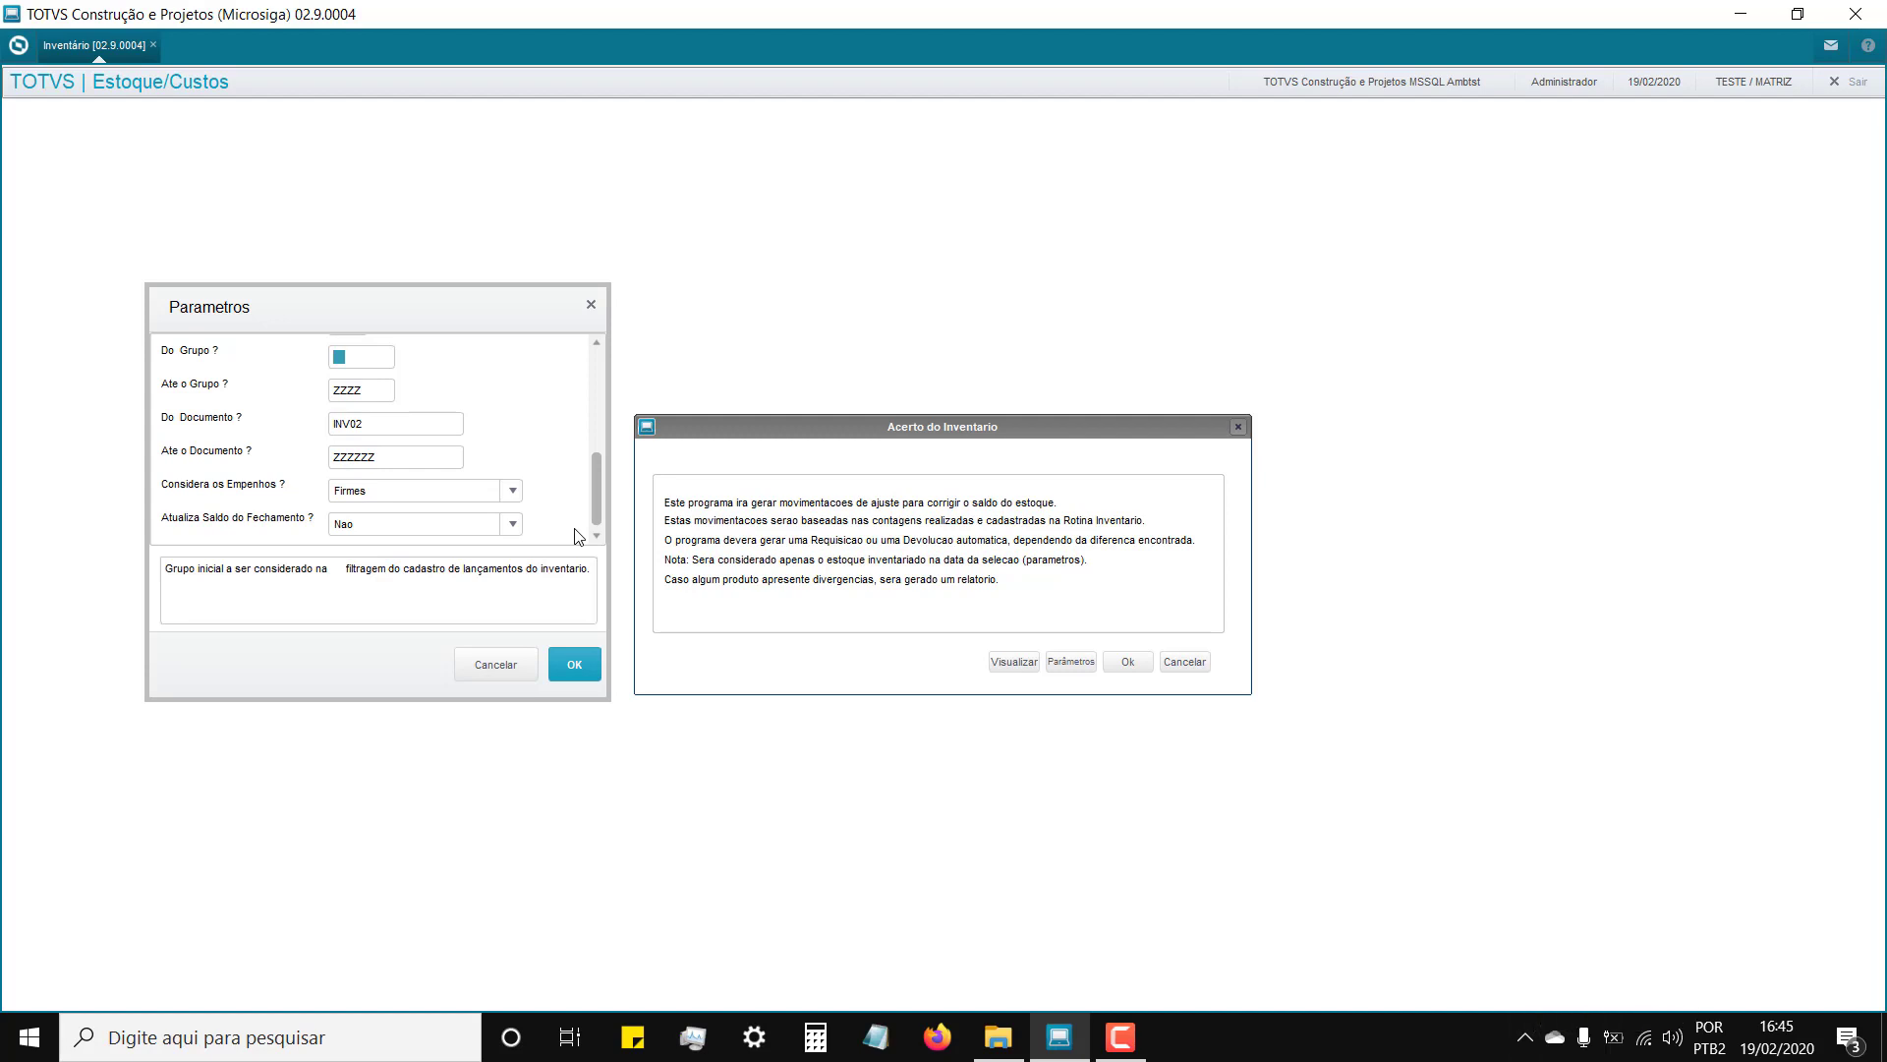
left_click(386, 462)
double_click(386, 460)
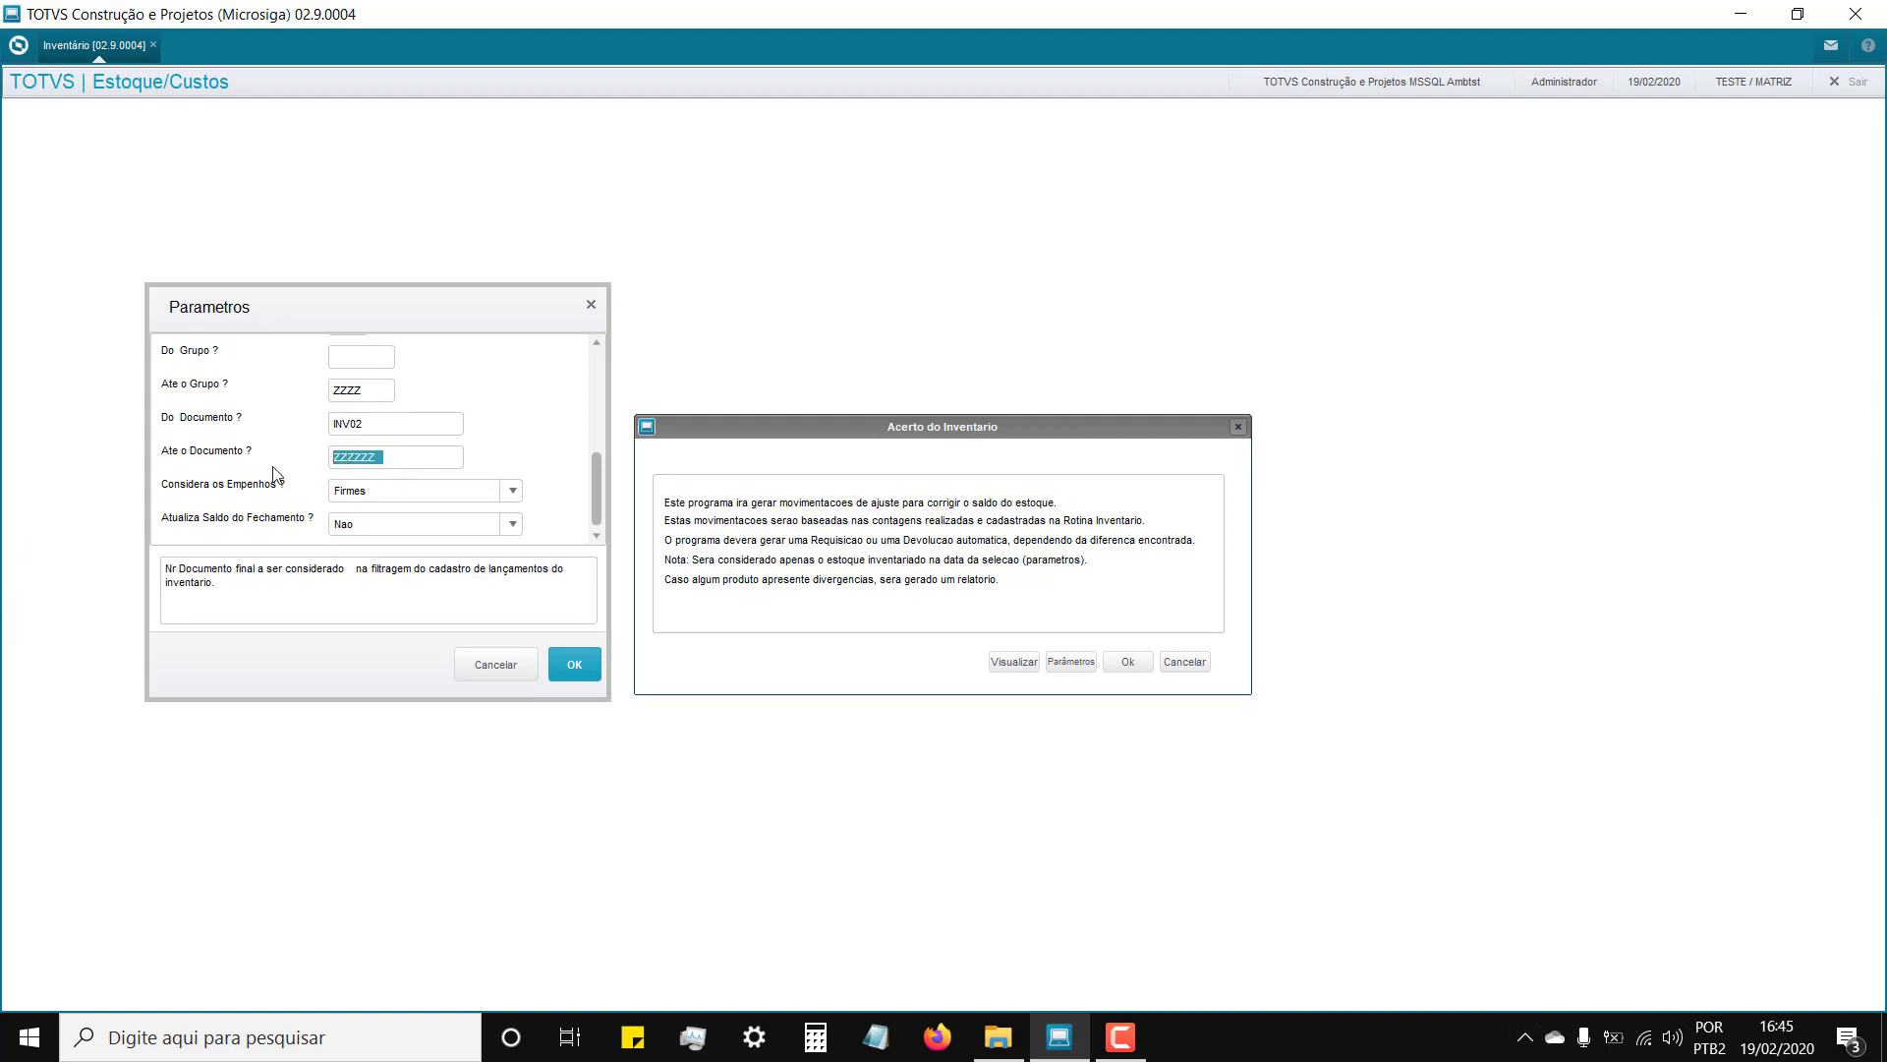
type("INV02")
key("ctrl+a")
left_click(572, 666)
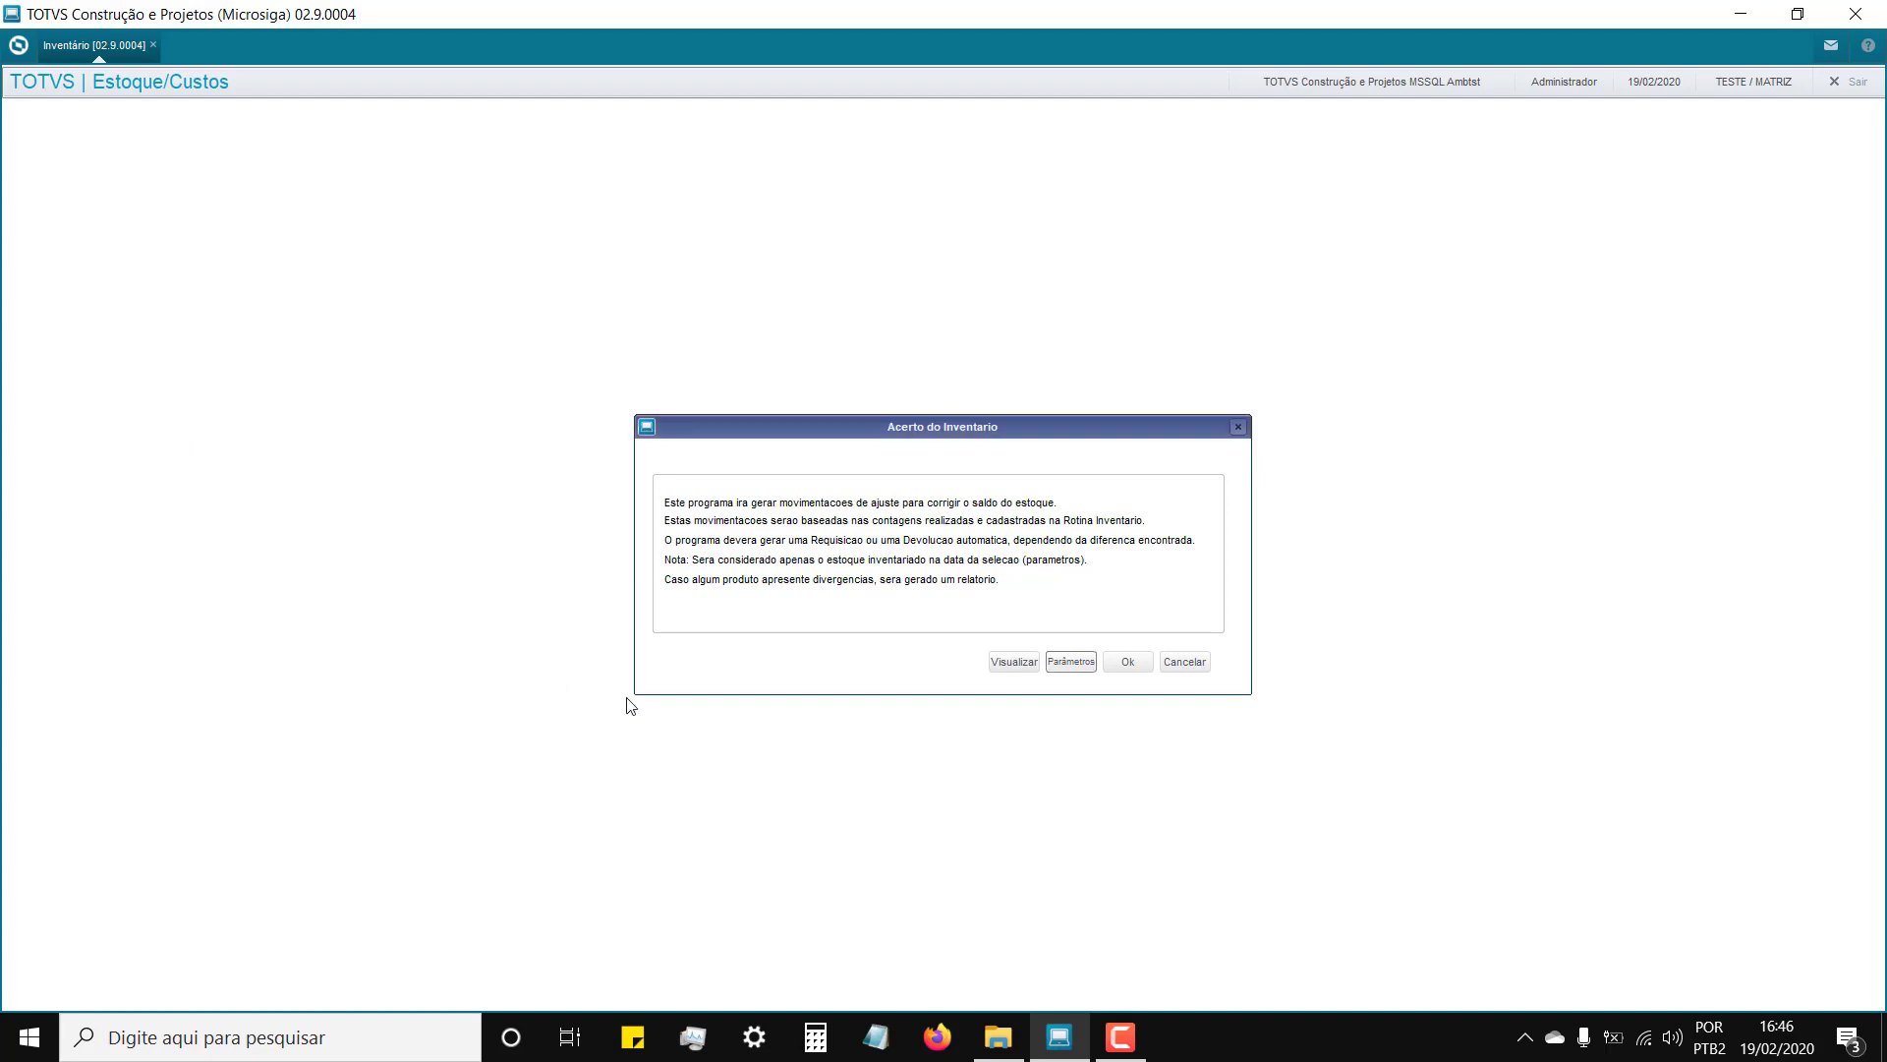
left_click(1127, 662)
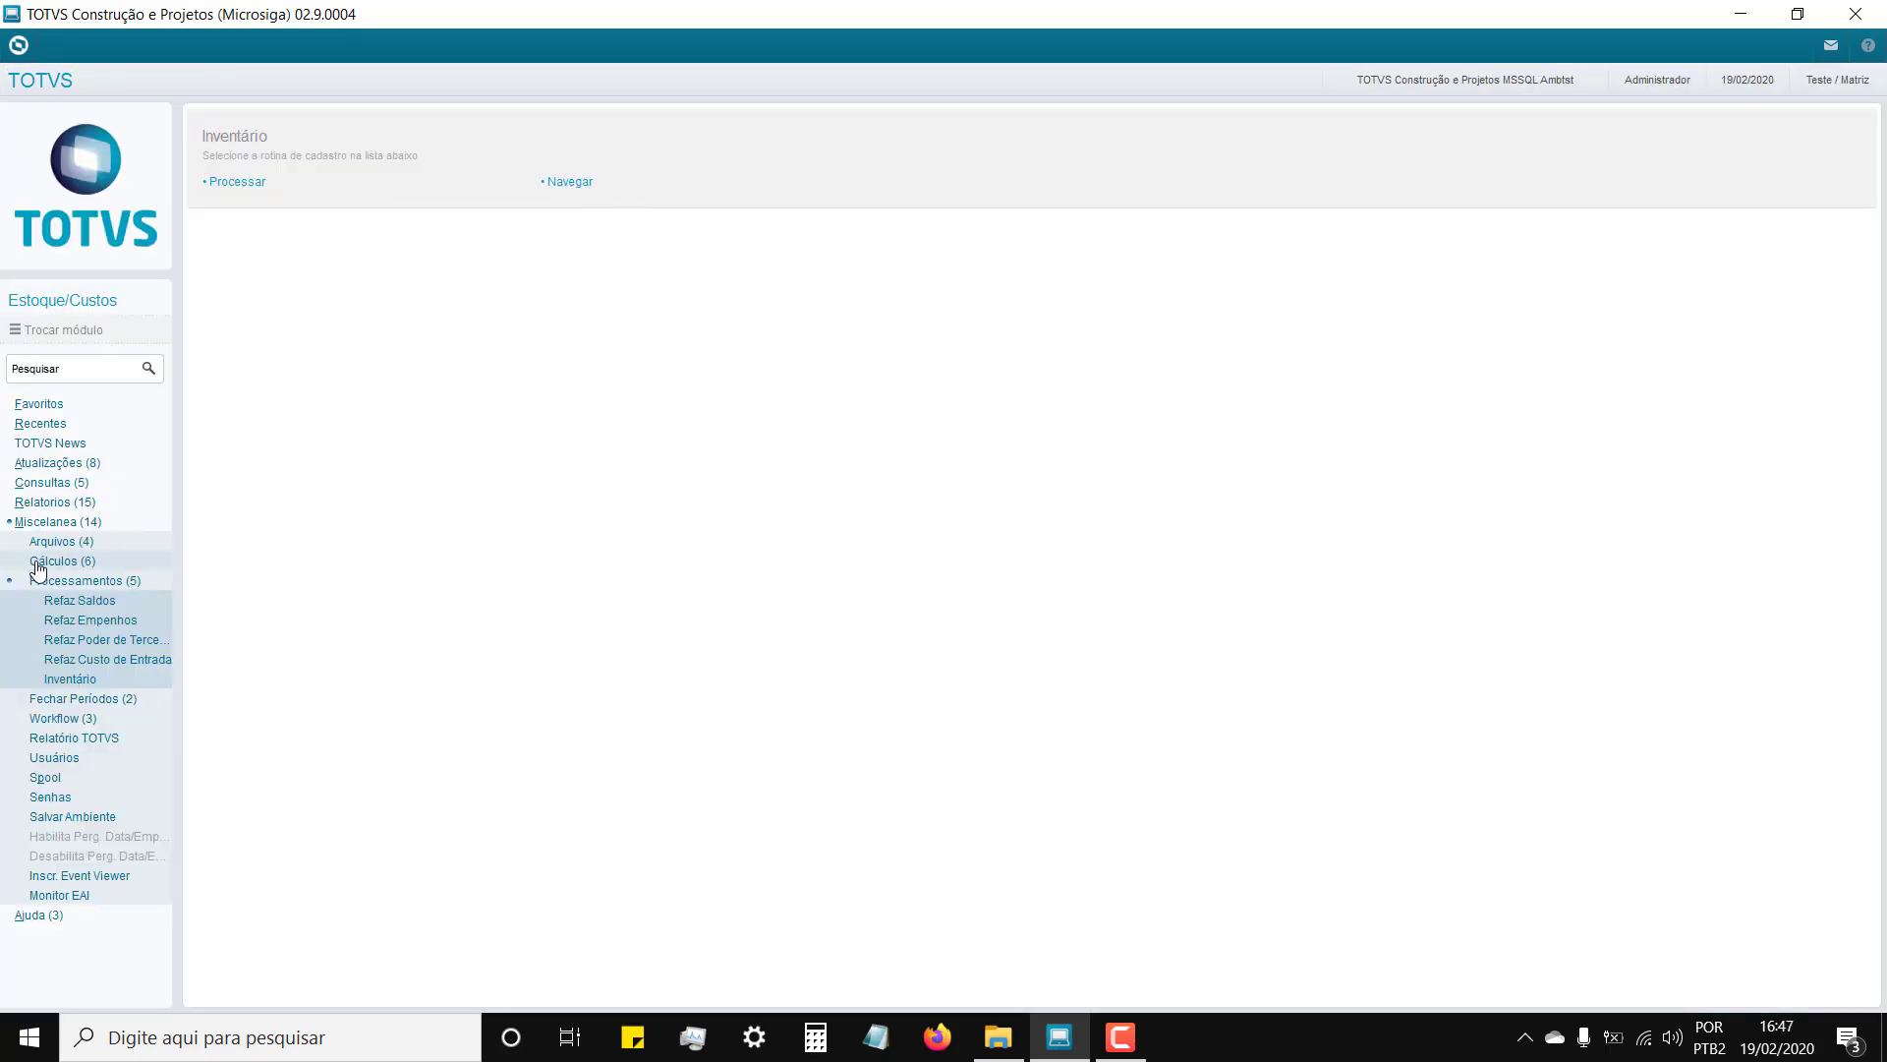
Step: Open the Produto query routine from the Consultas registers and accept its existing parameters
left_click(39, 463)
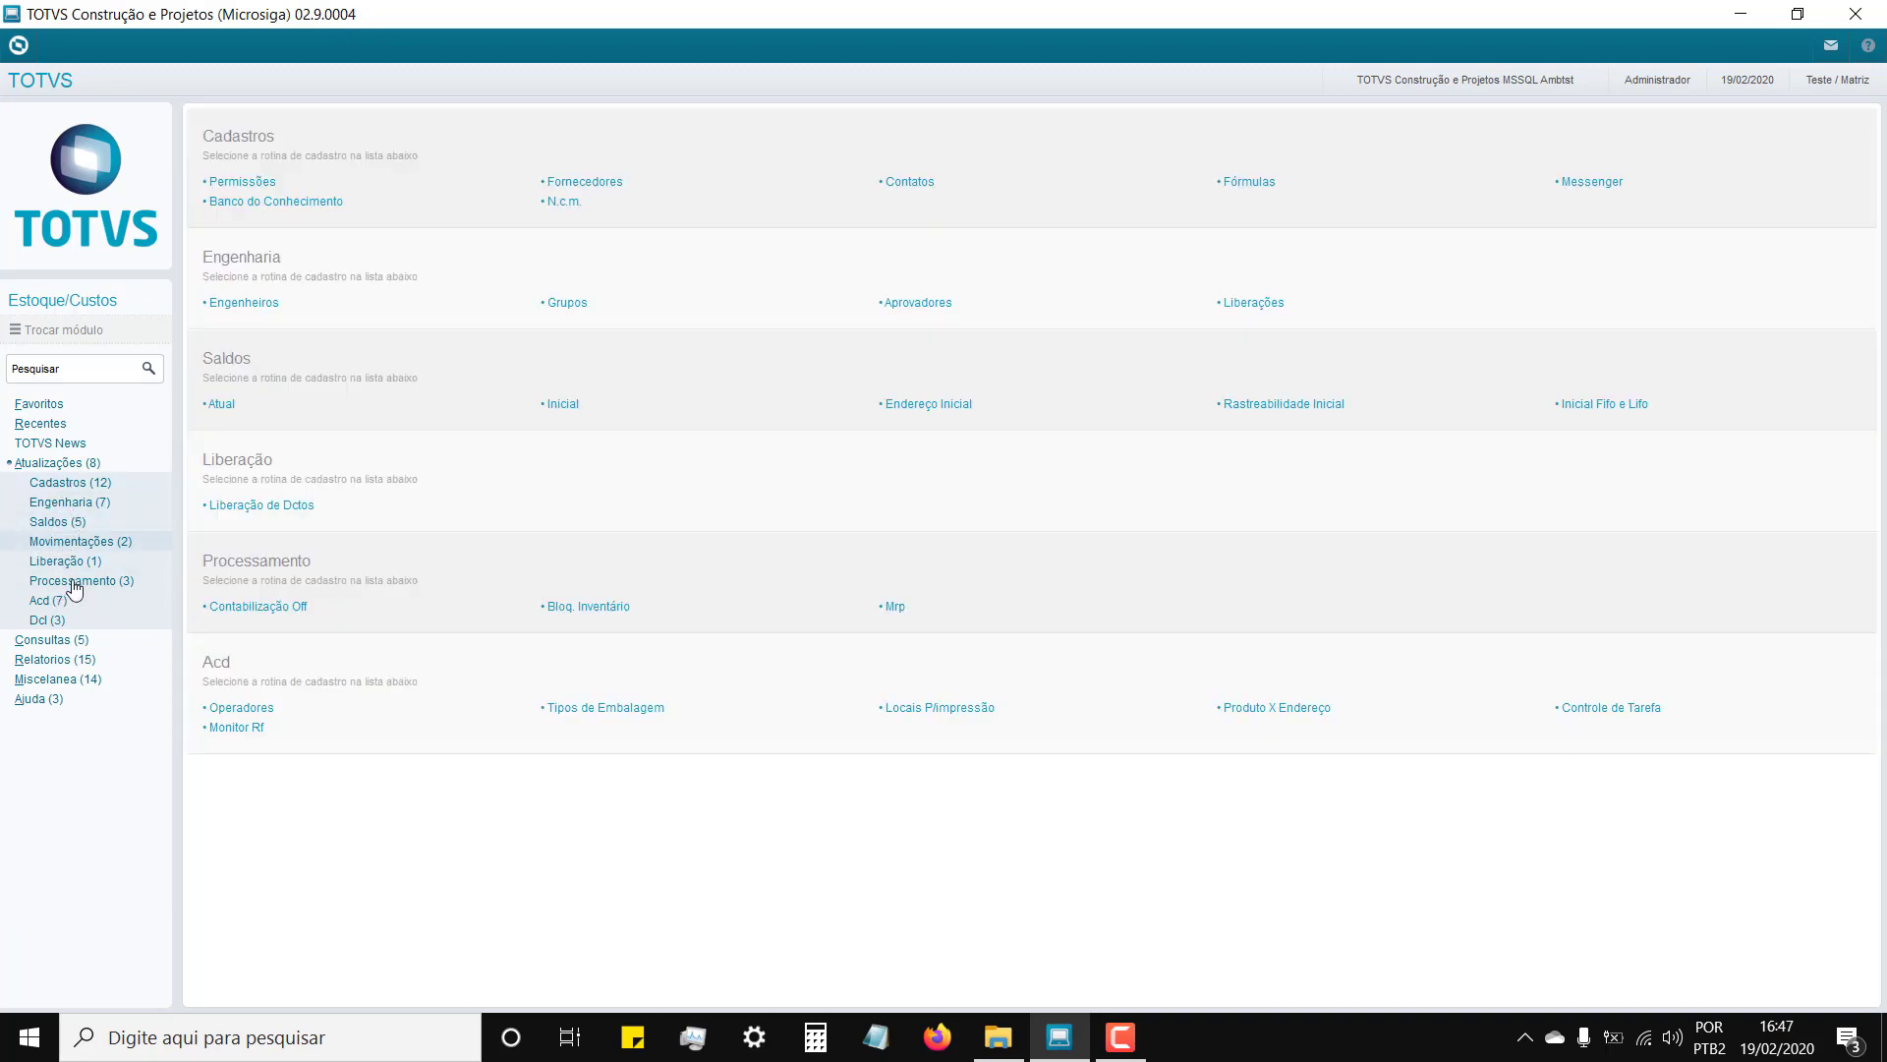
left_click(47, 464)
left_click(45, 484)
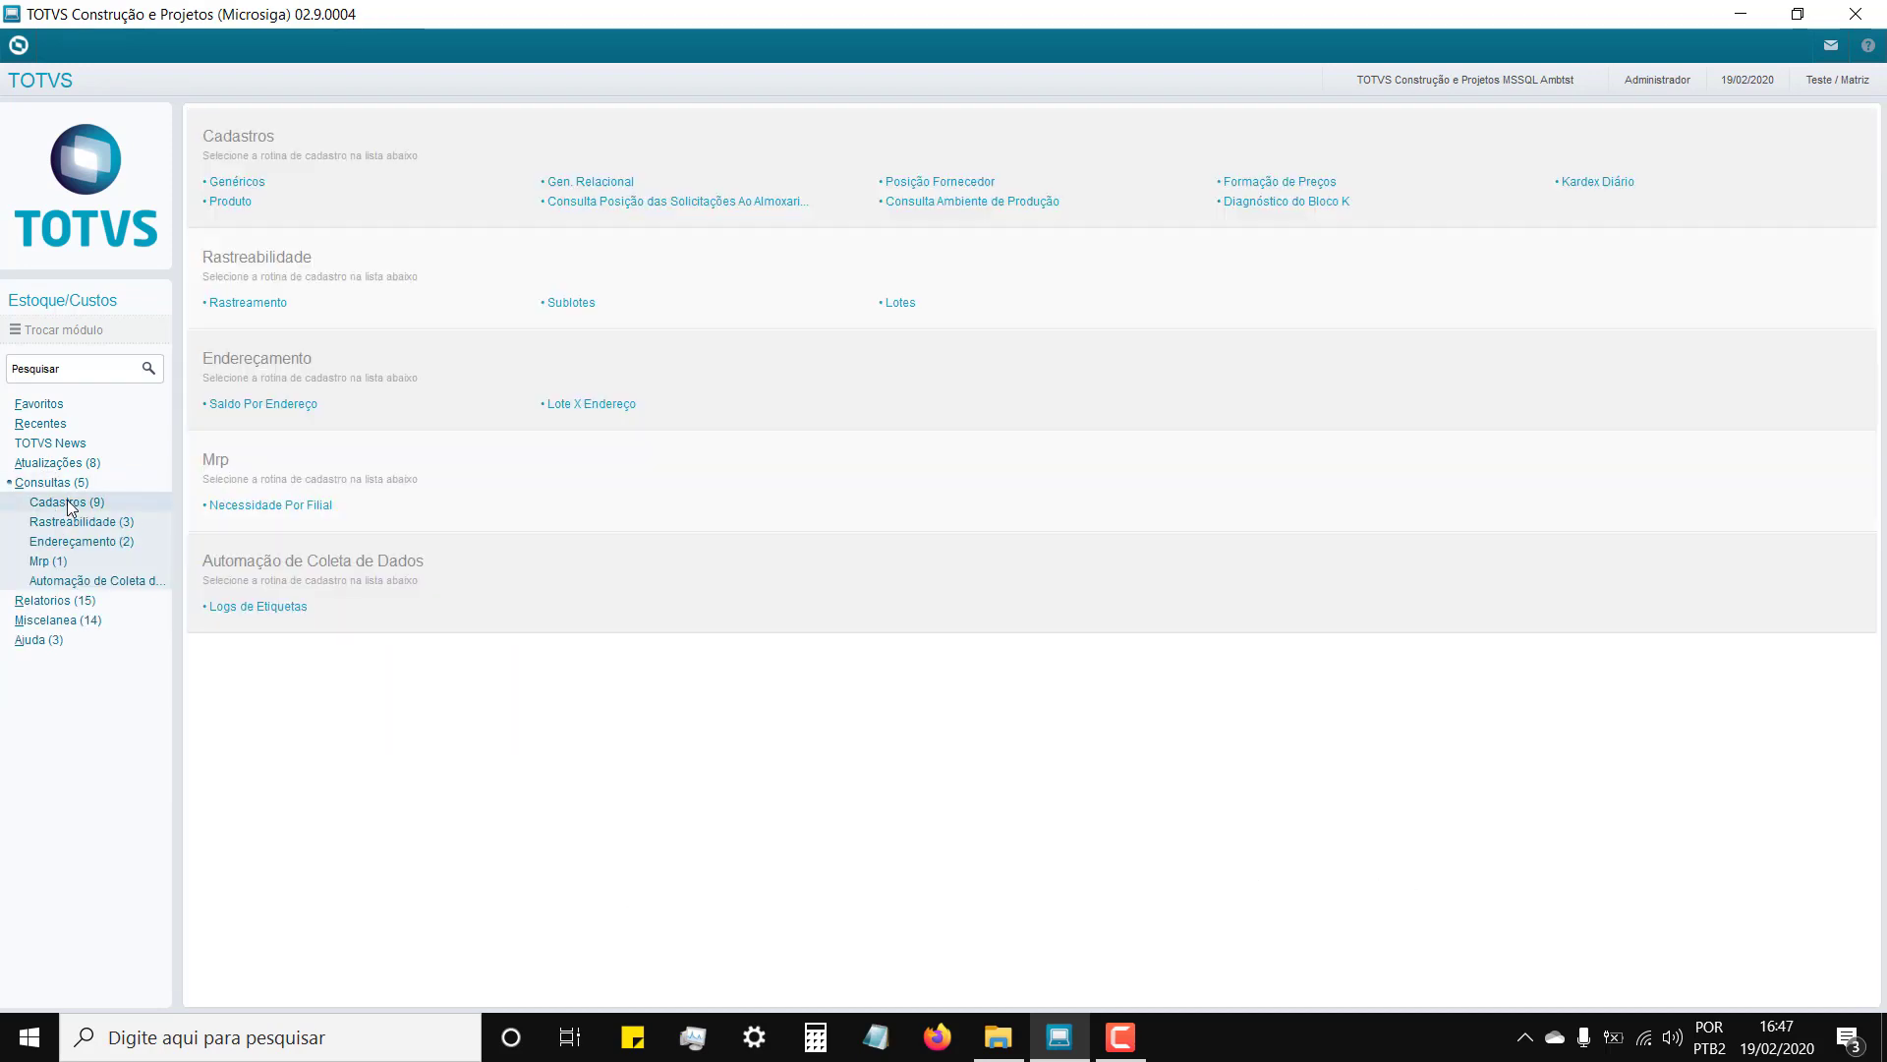
left_click(67, 503)
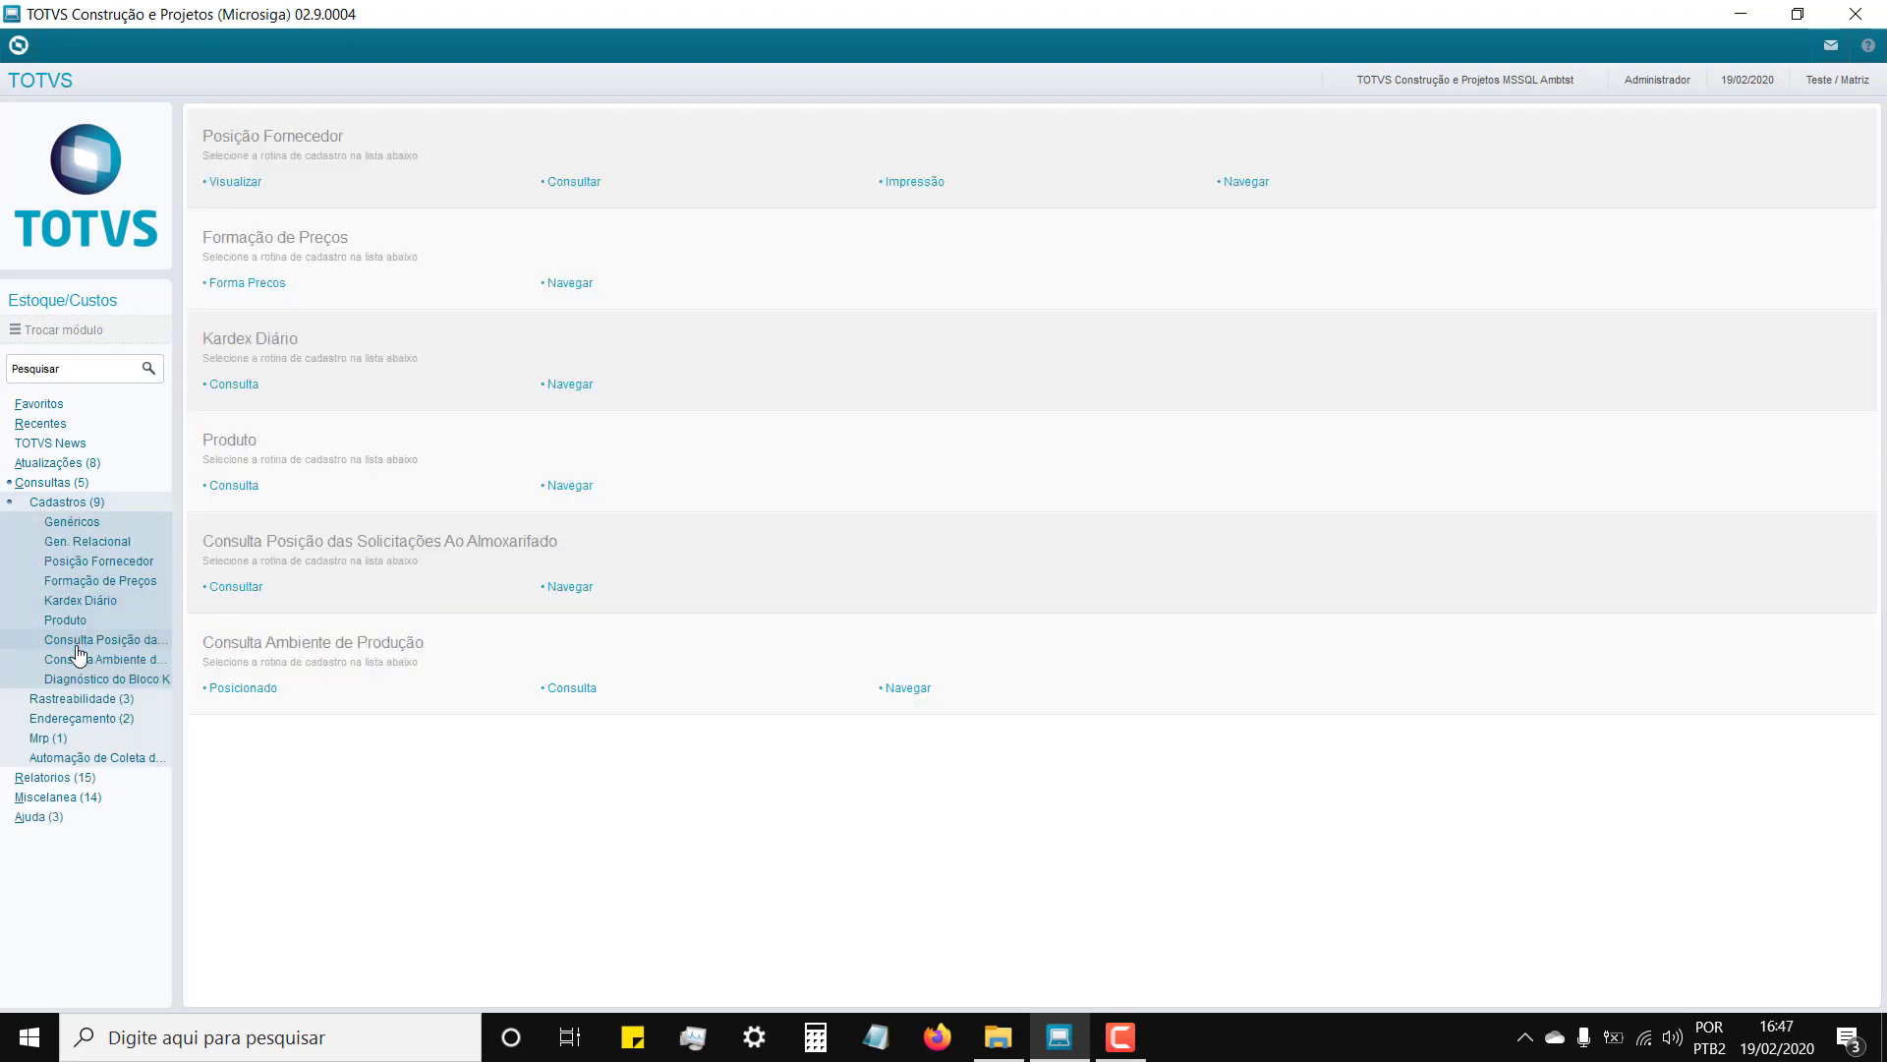
left_click(75, 623)
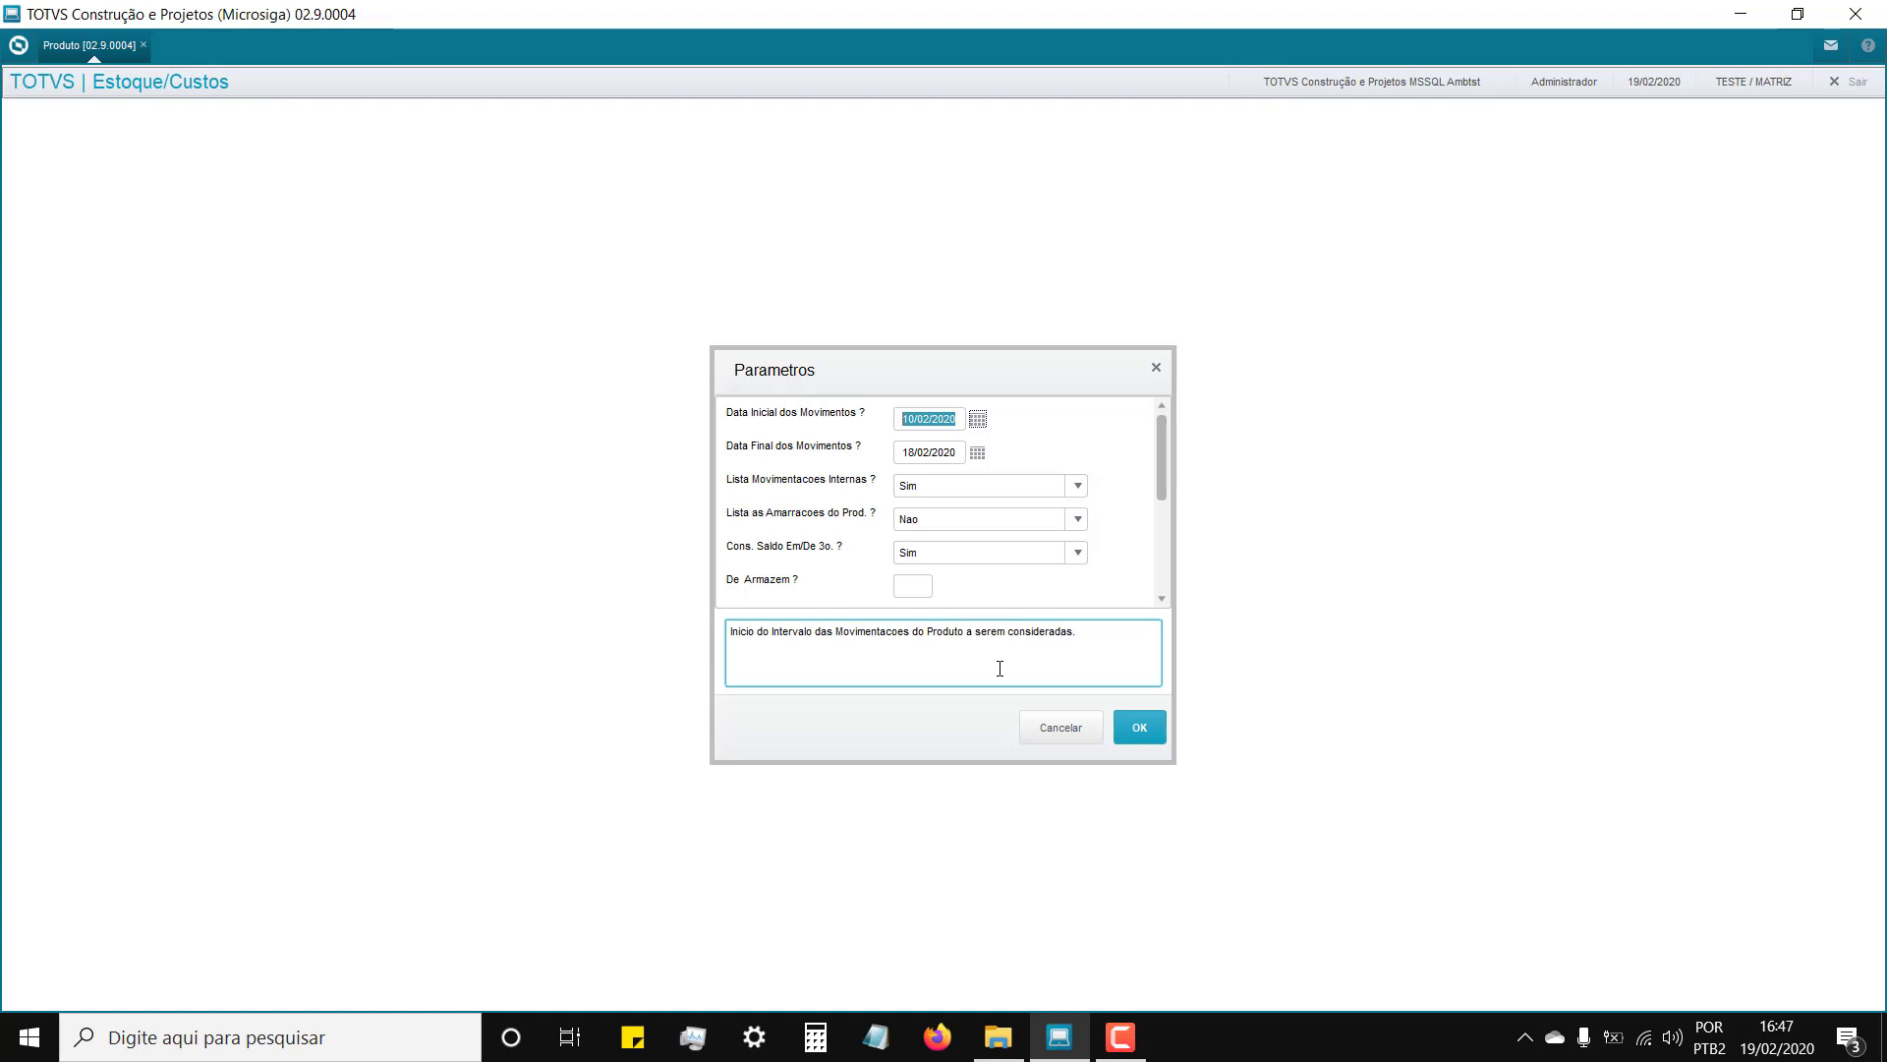
left_click(1136, 730)
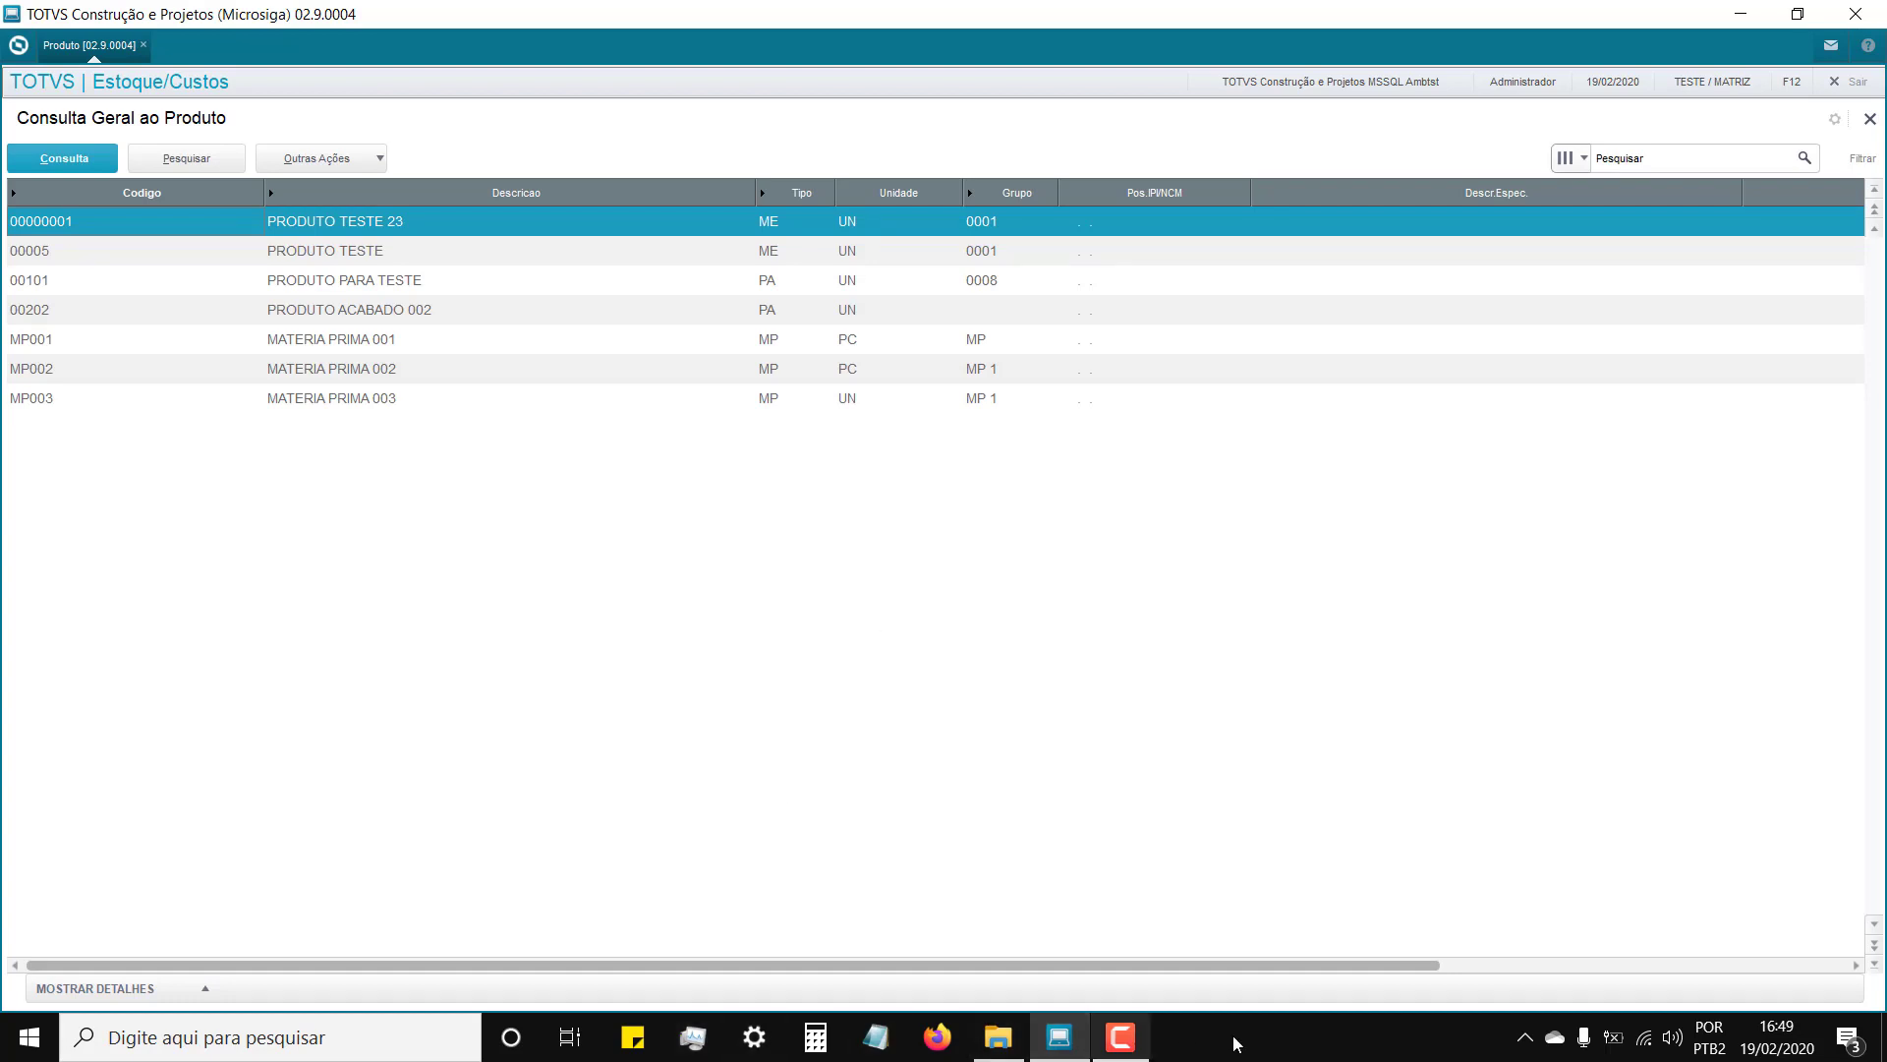
left_click(1121, 1037)
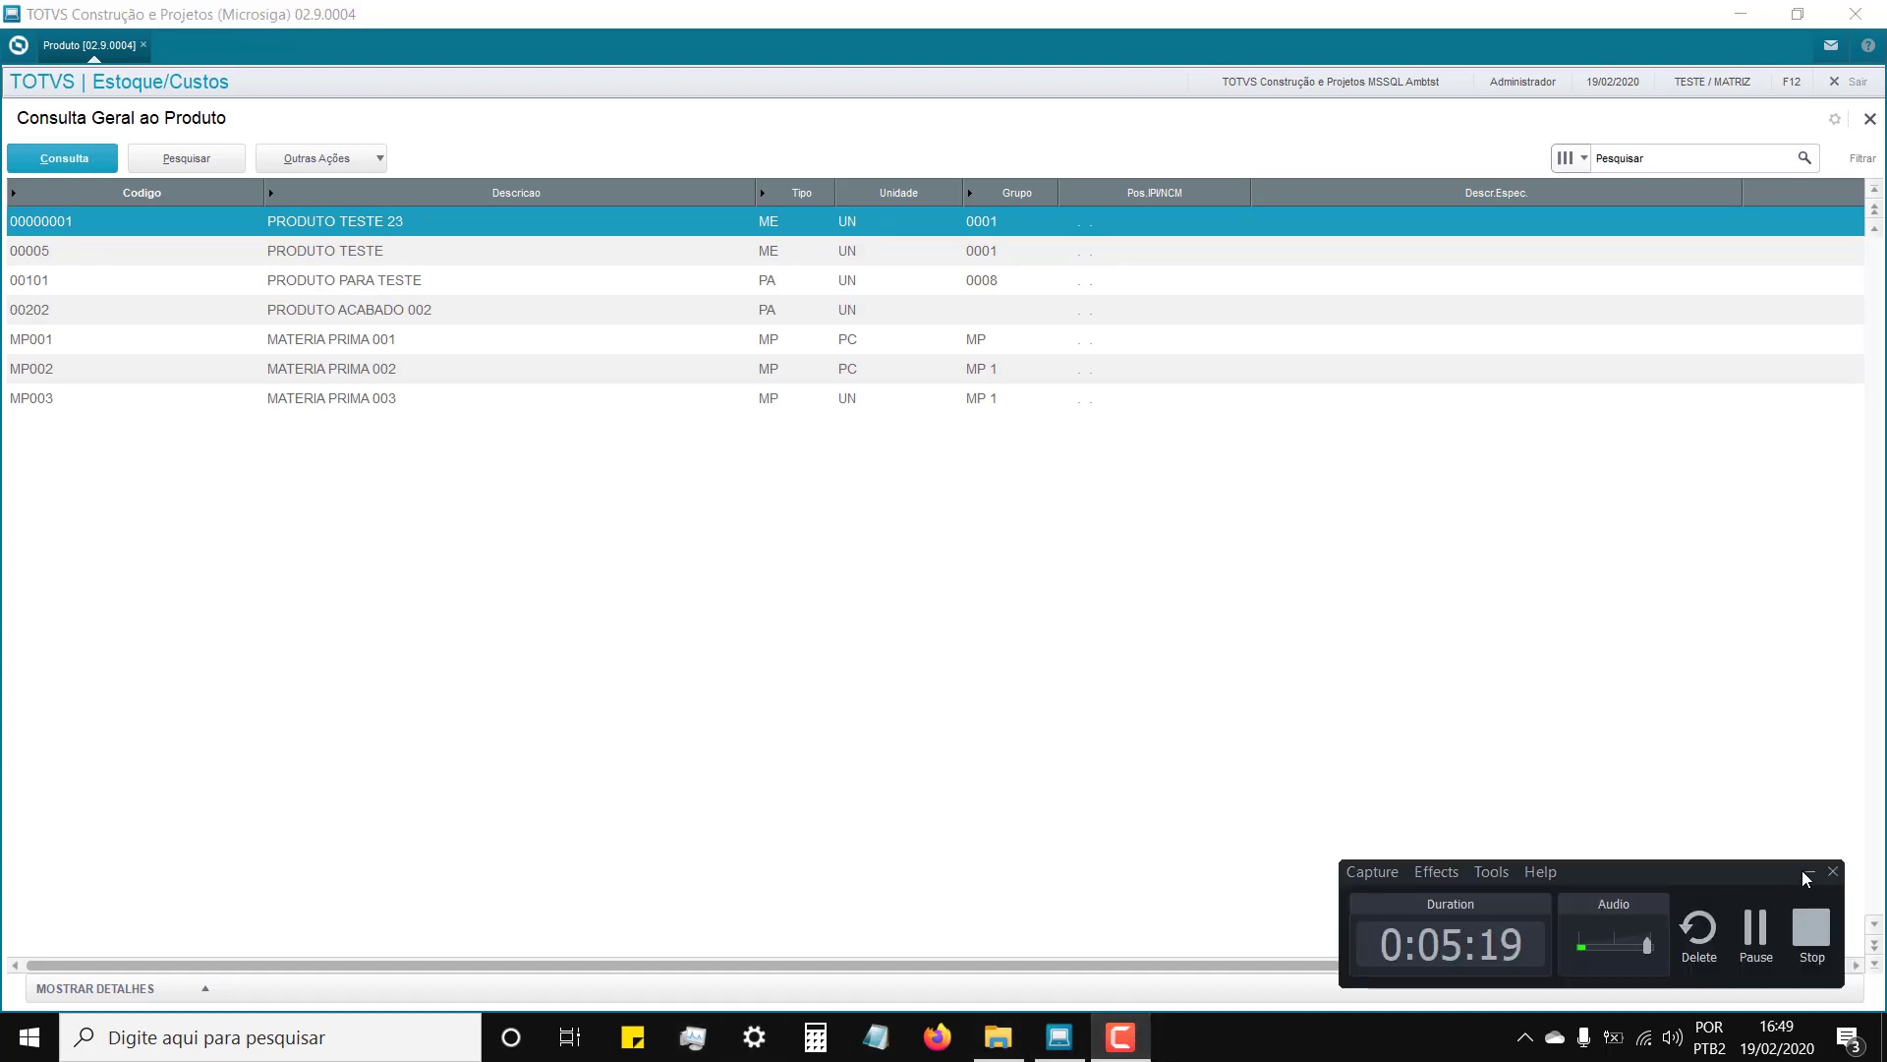
left_click(1809, 871)
Step: Select product 00202 and open its general query with the existing parameters
key("Down")
key("Down")
key("Down")
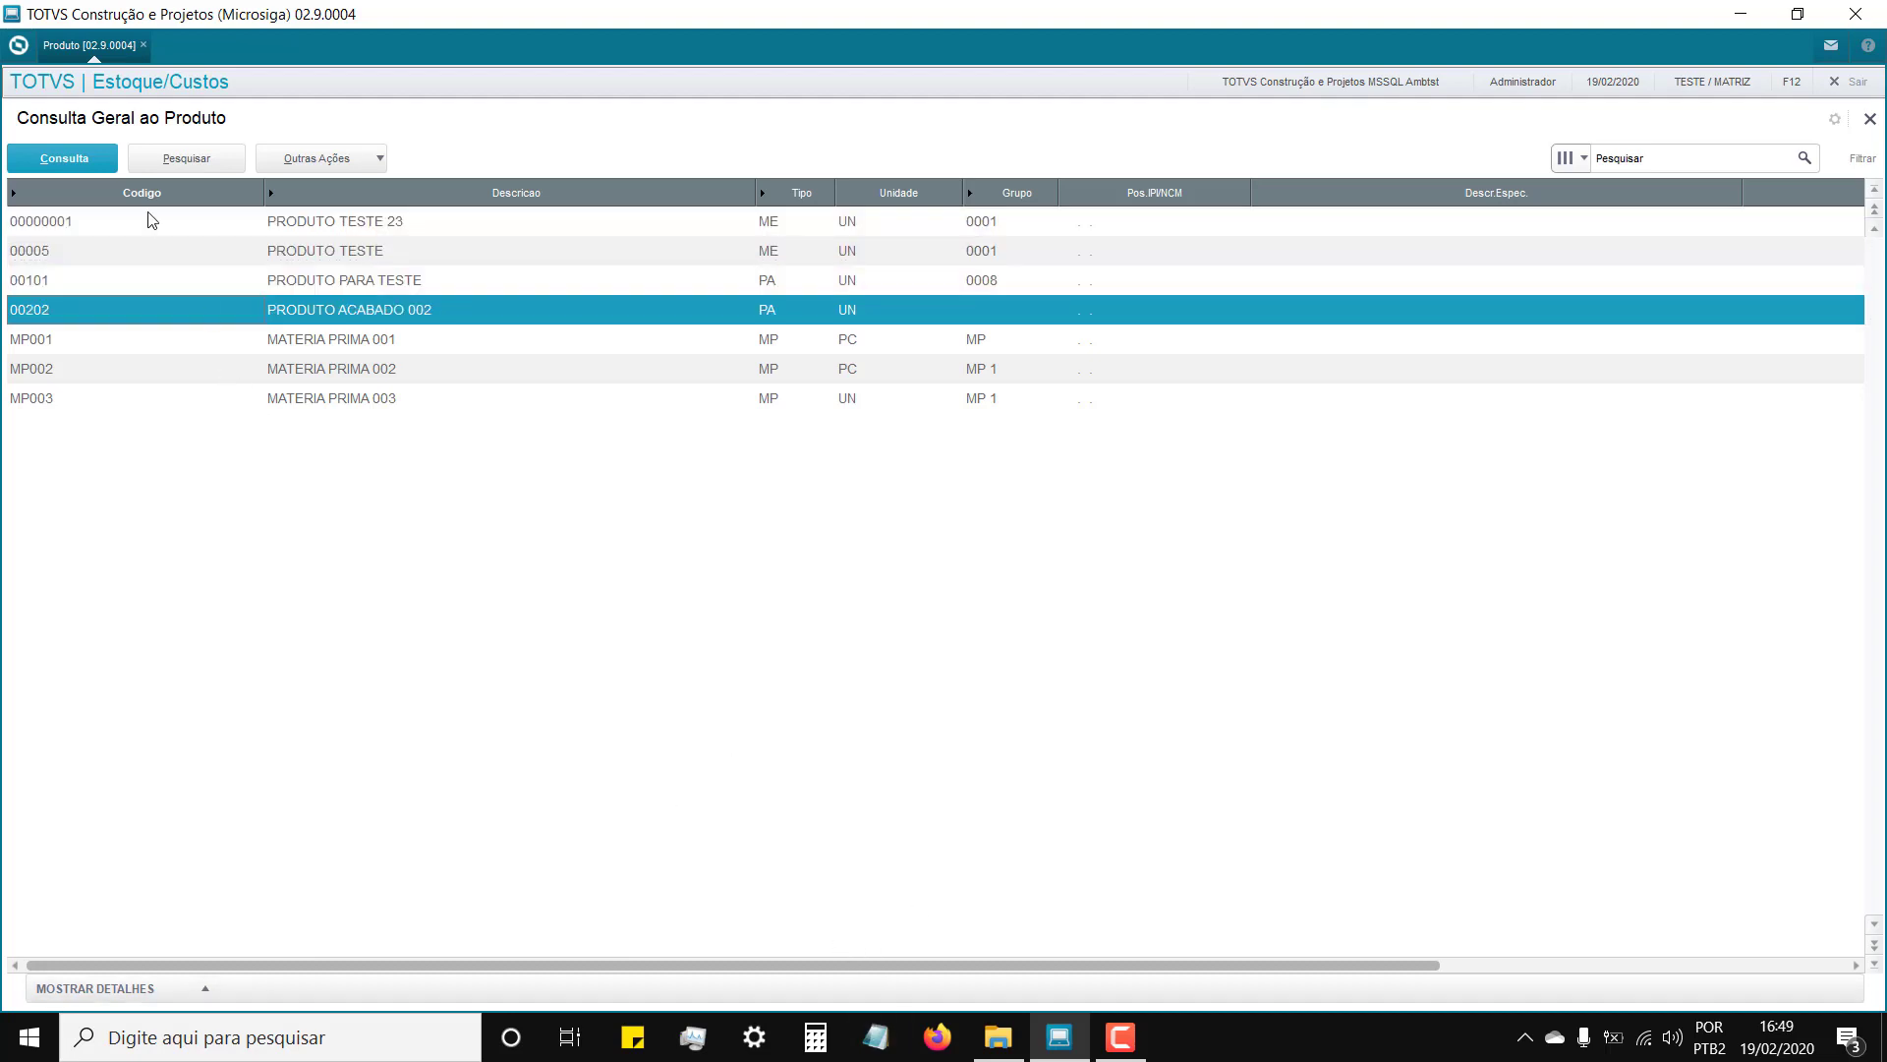
left_click(72, 157)
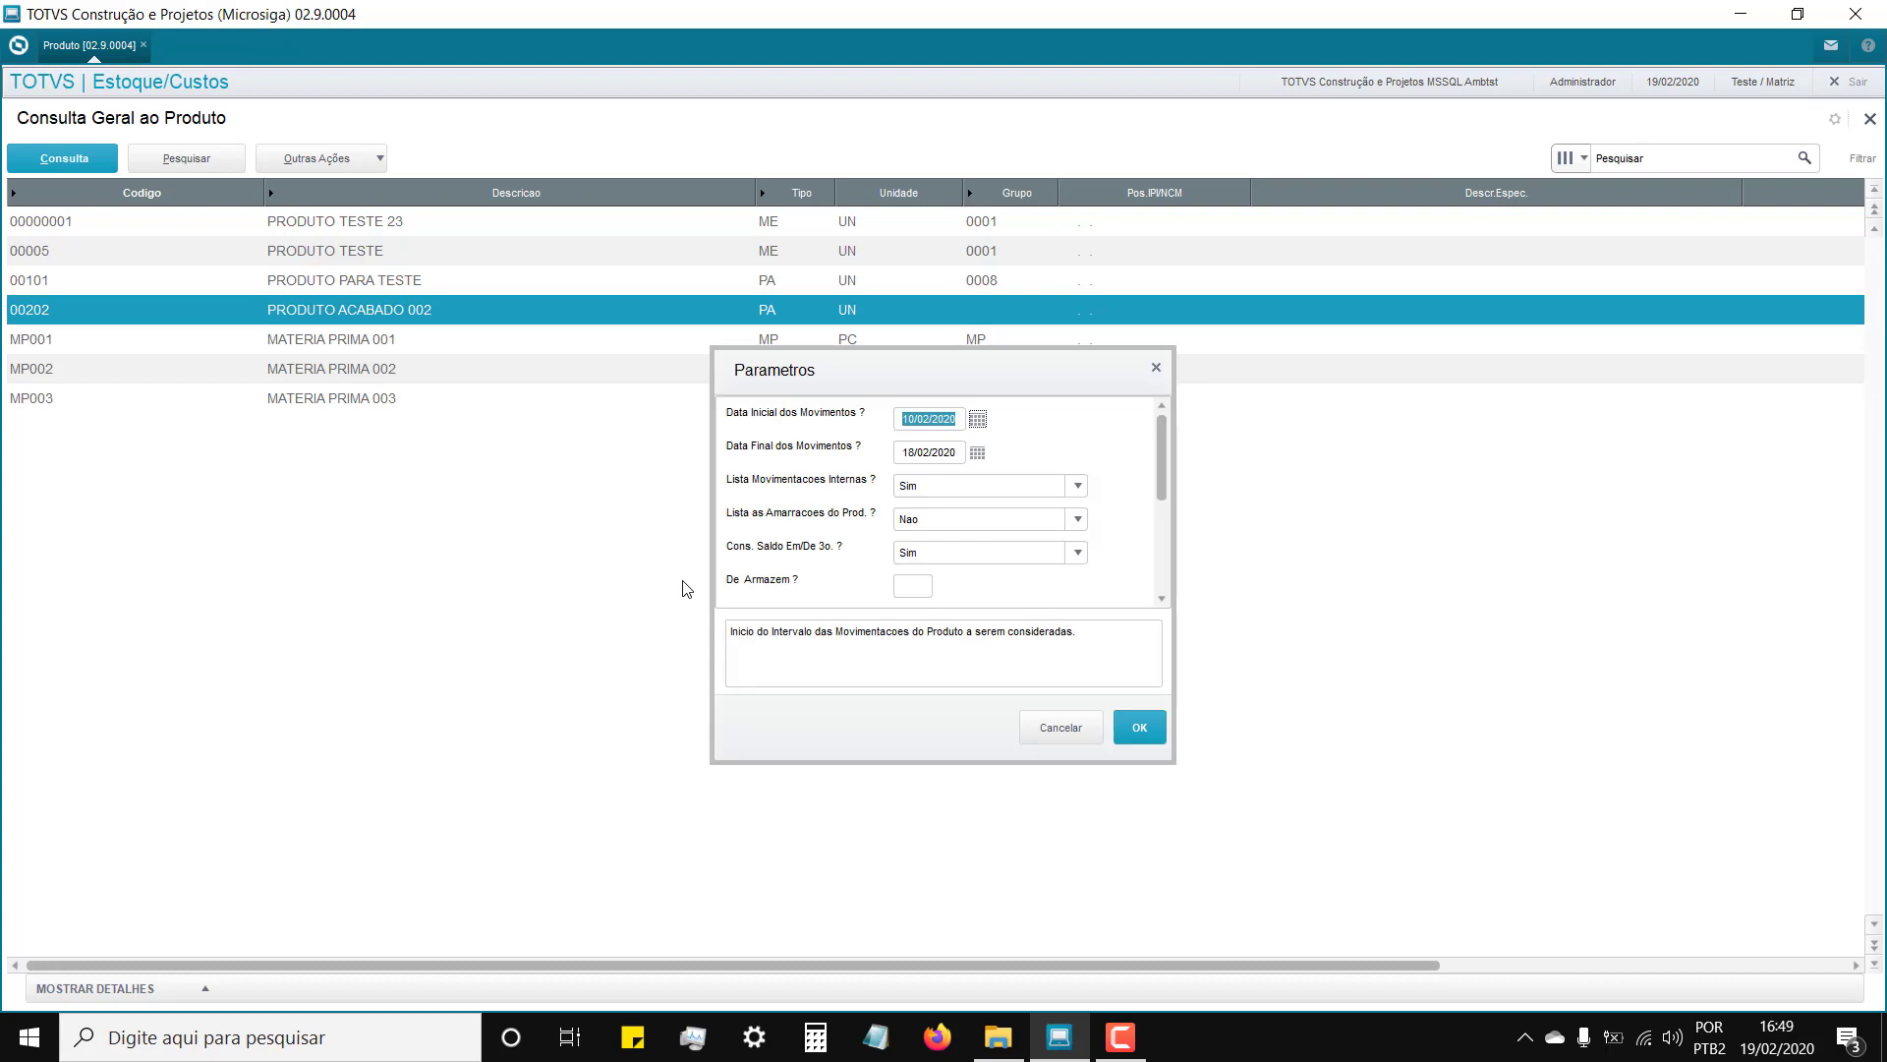
left_click(1139, 728)
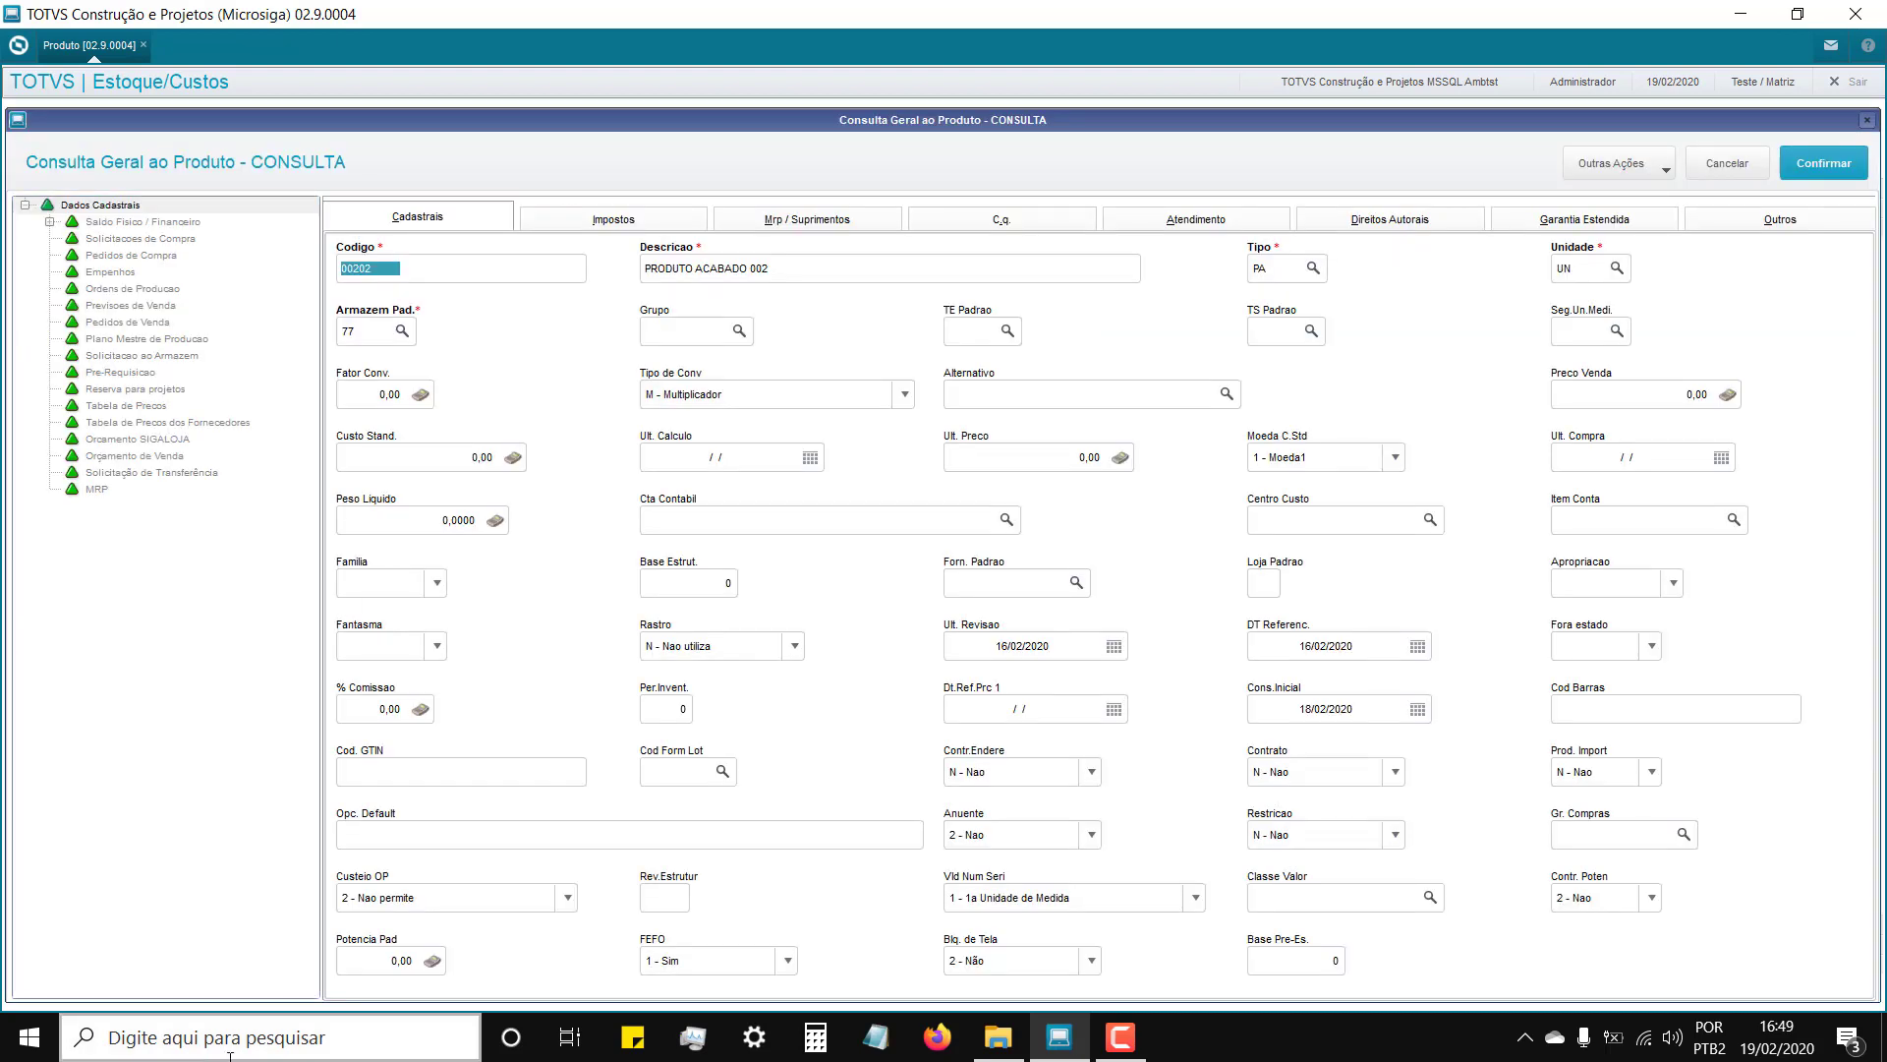
left_click(1121, 1037)
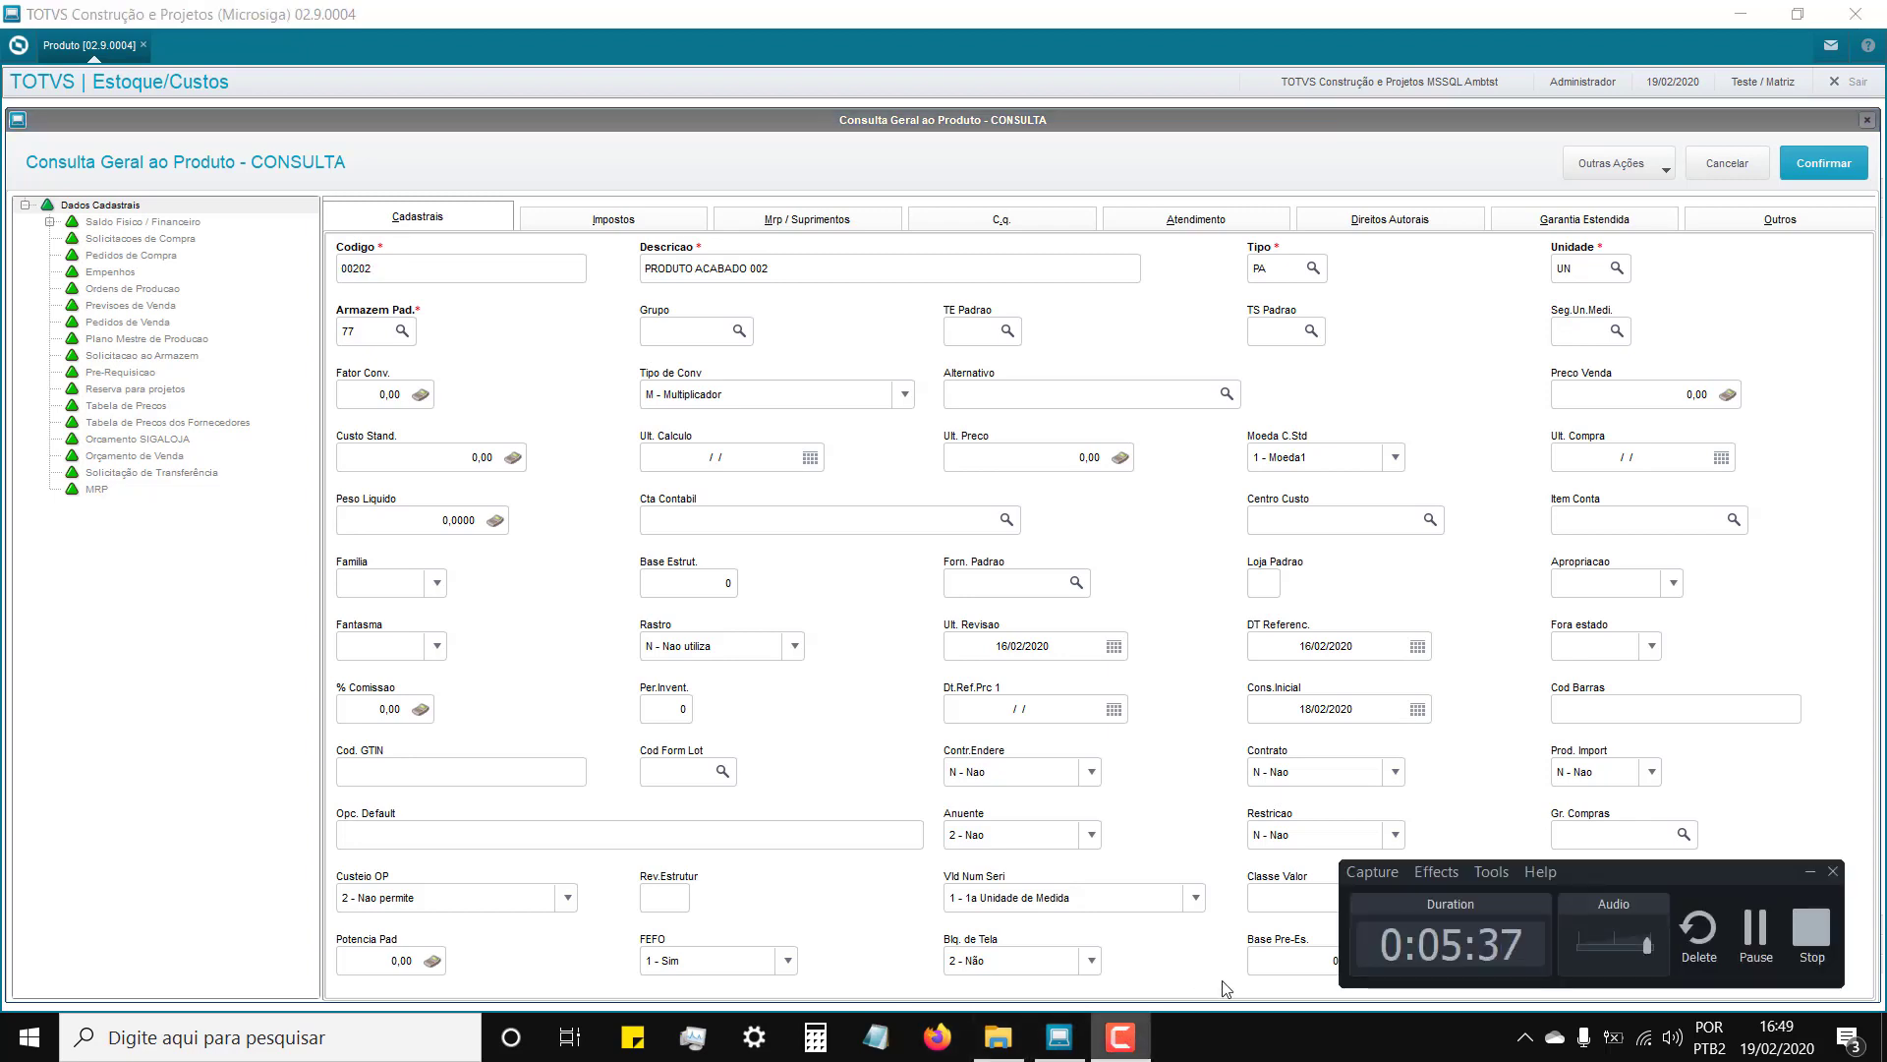
left_click(1809, 870)
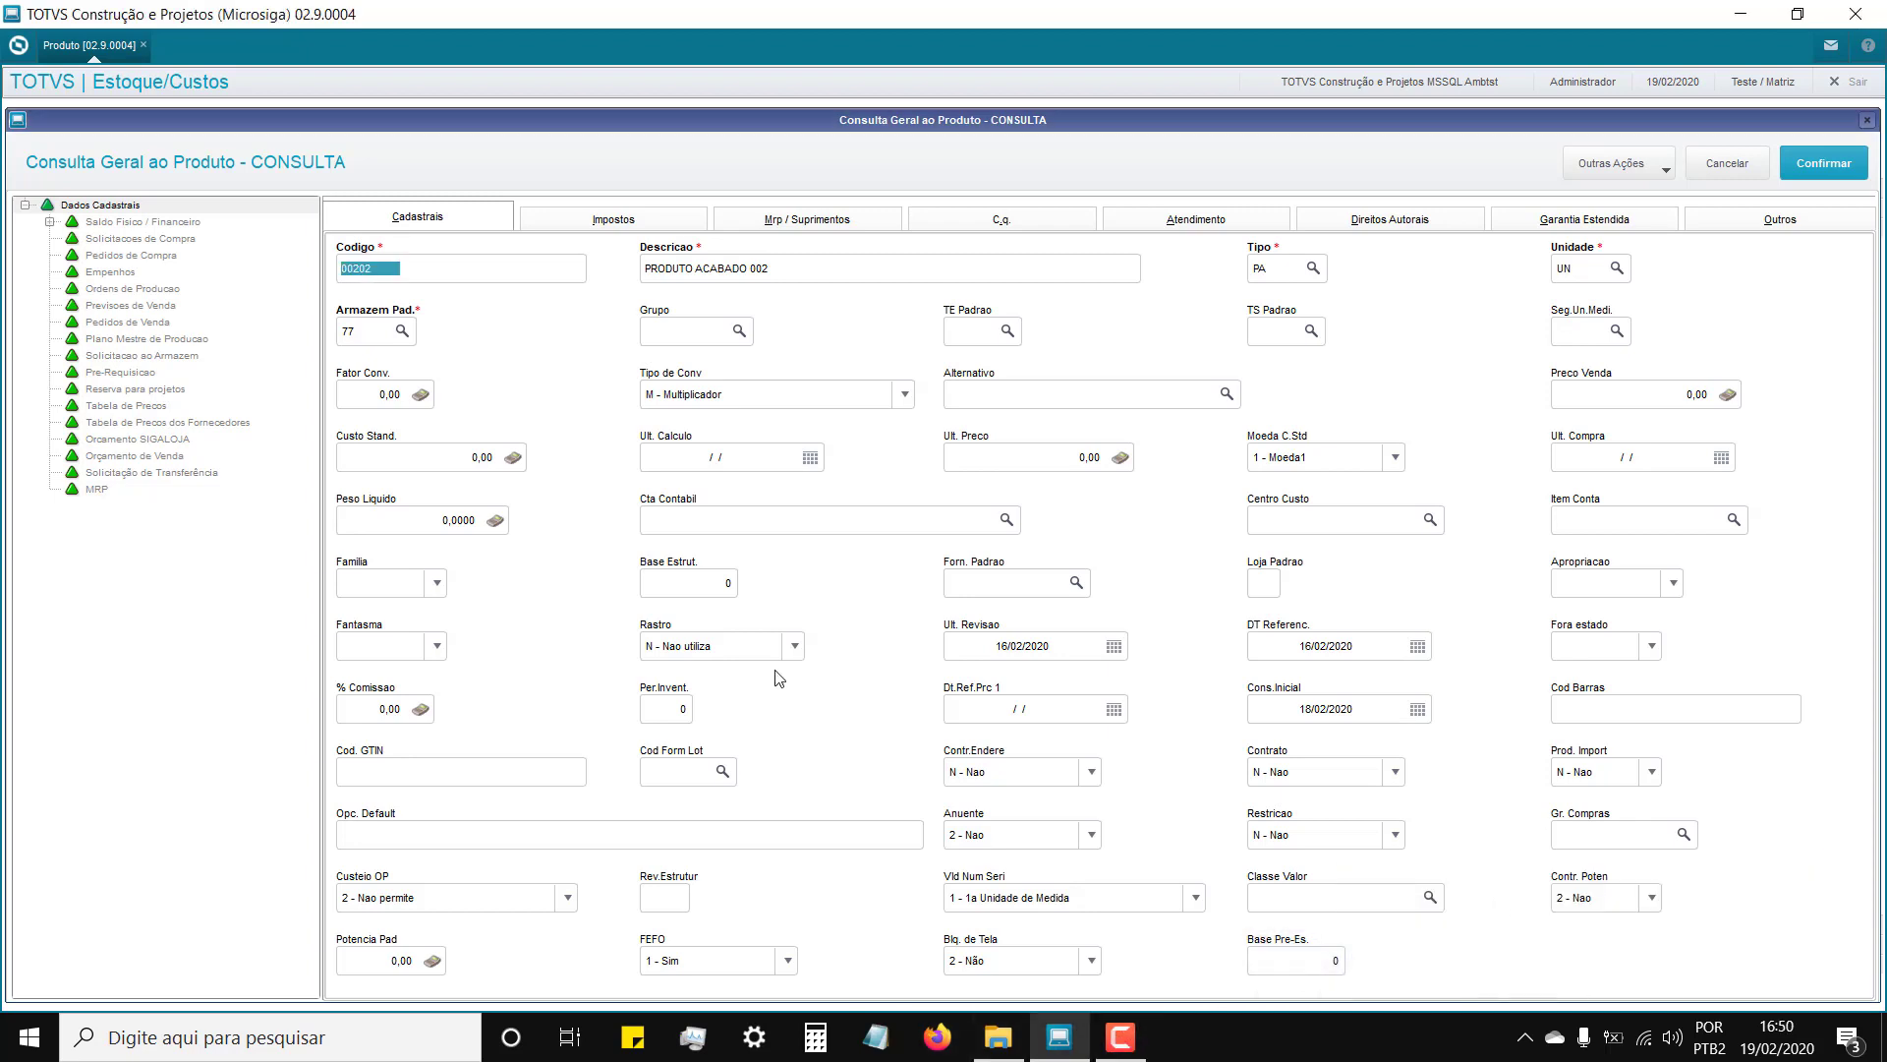
Step: Expand the product's Saldo Fisico / Financeiro and review the balances of warehouses 77, 78 and 79, returning to 78
left_click(112, 224)
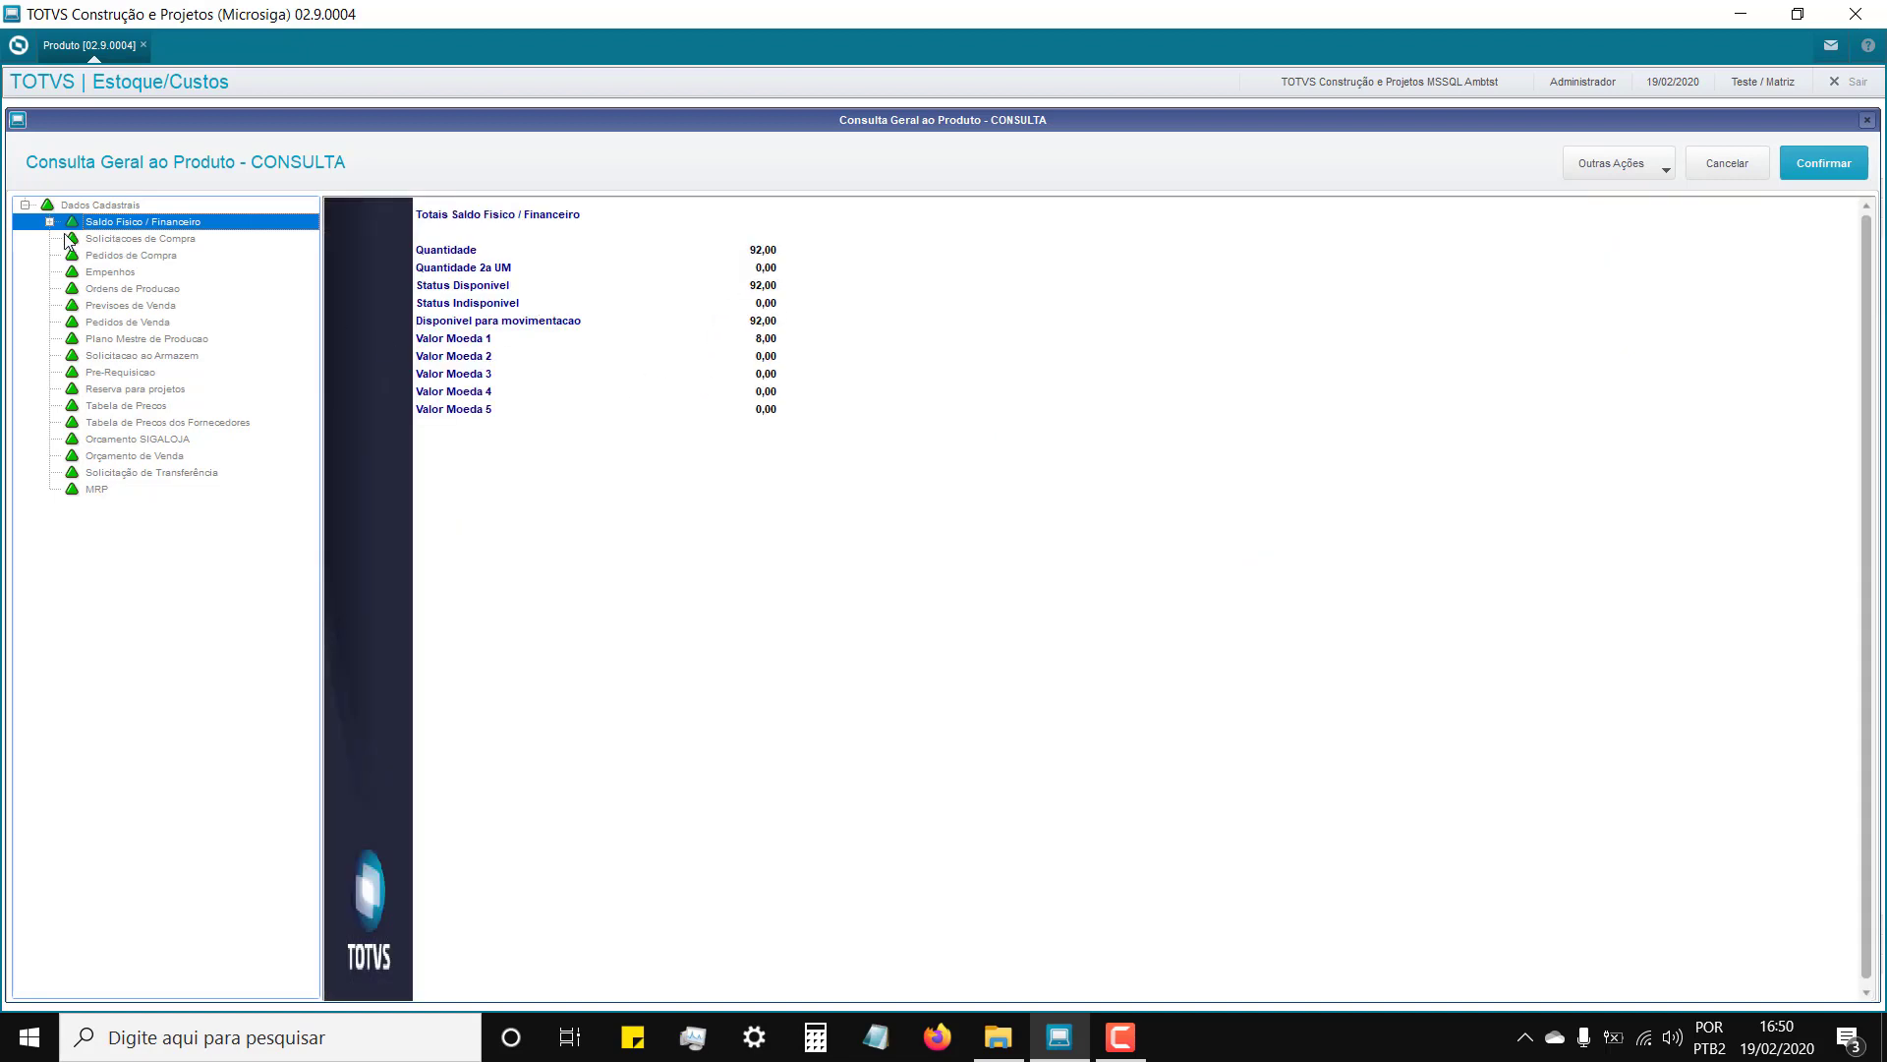
left_click(50, 222)
left_click(135, 240)
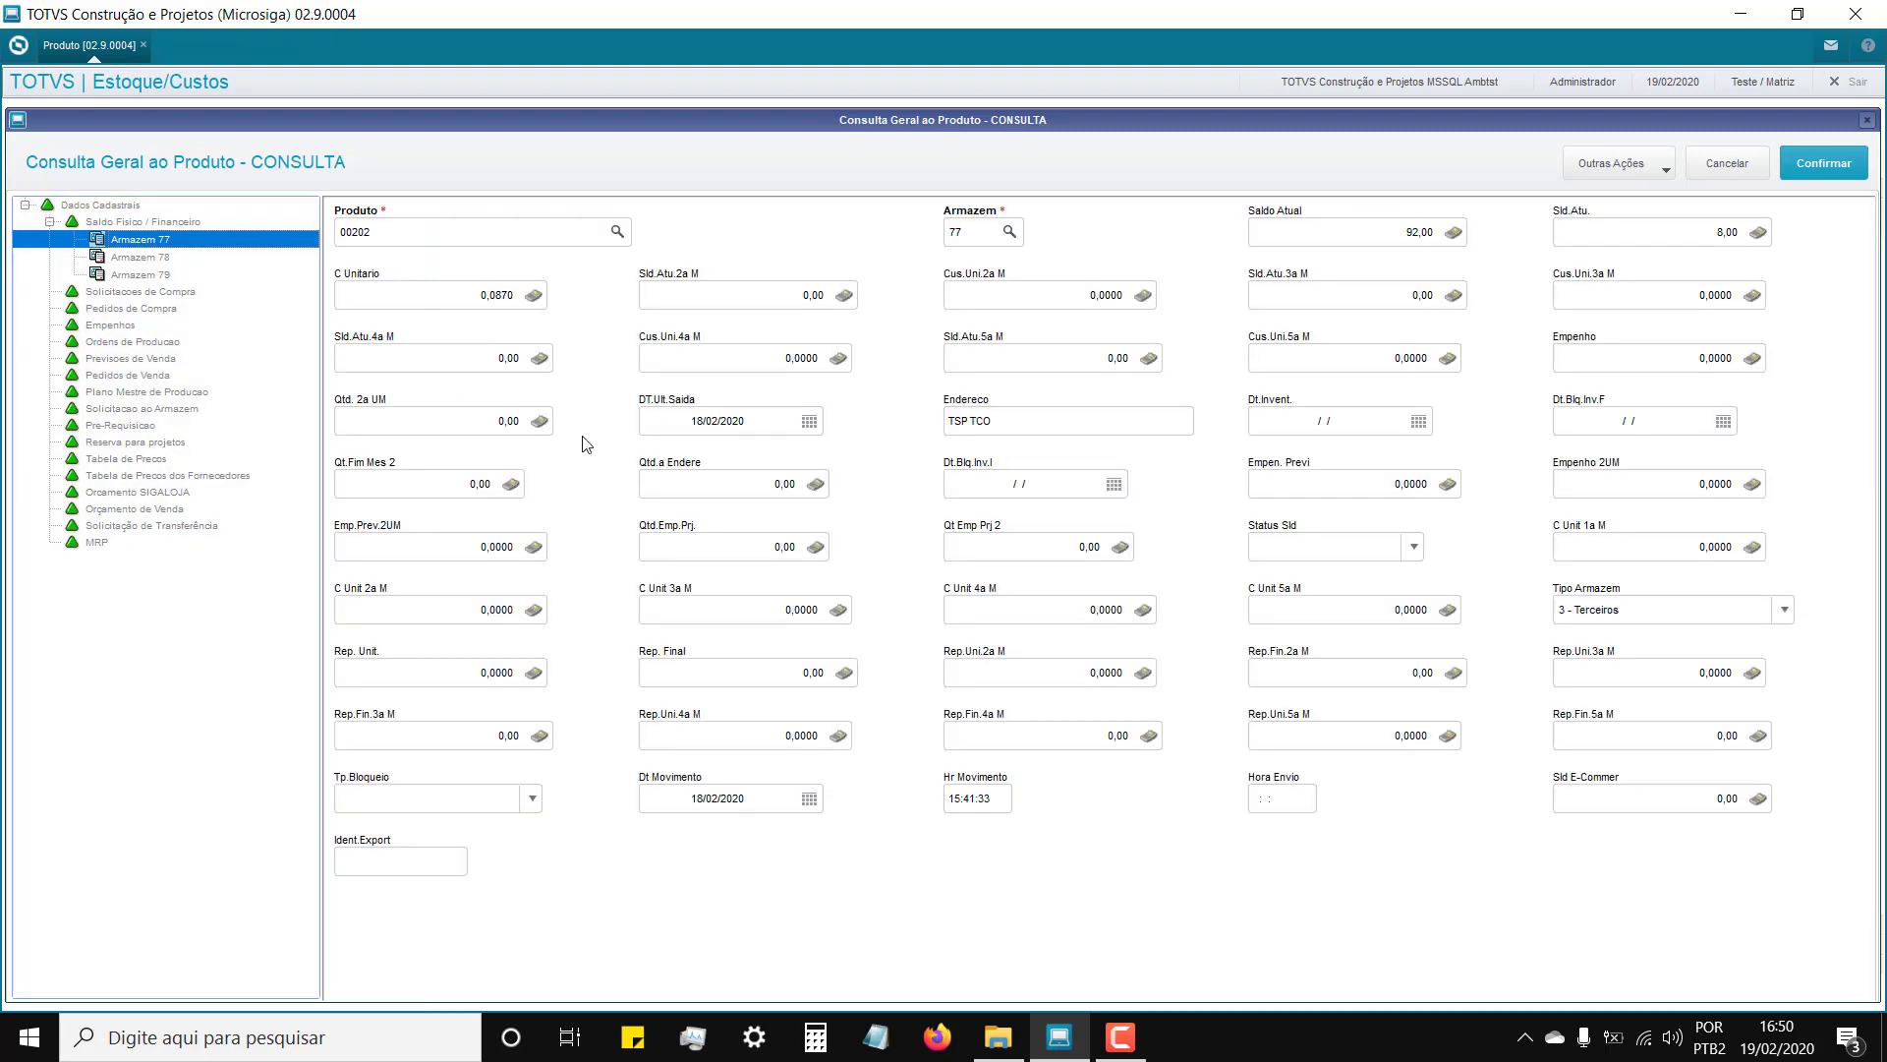
left_click(141, 257)
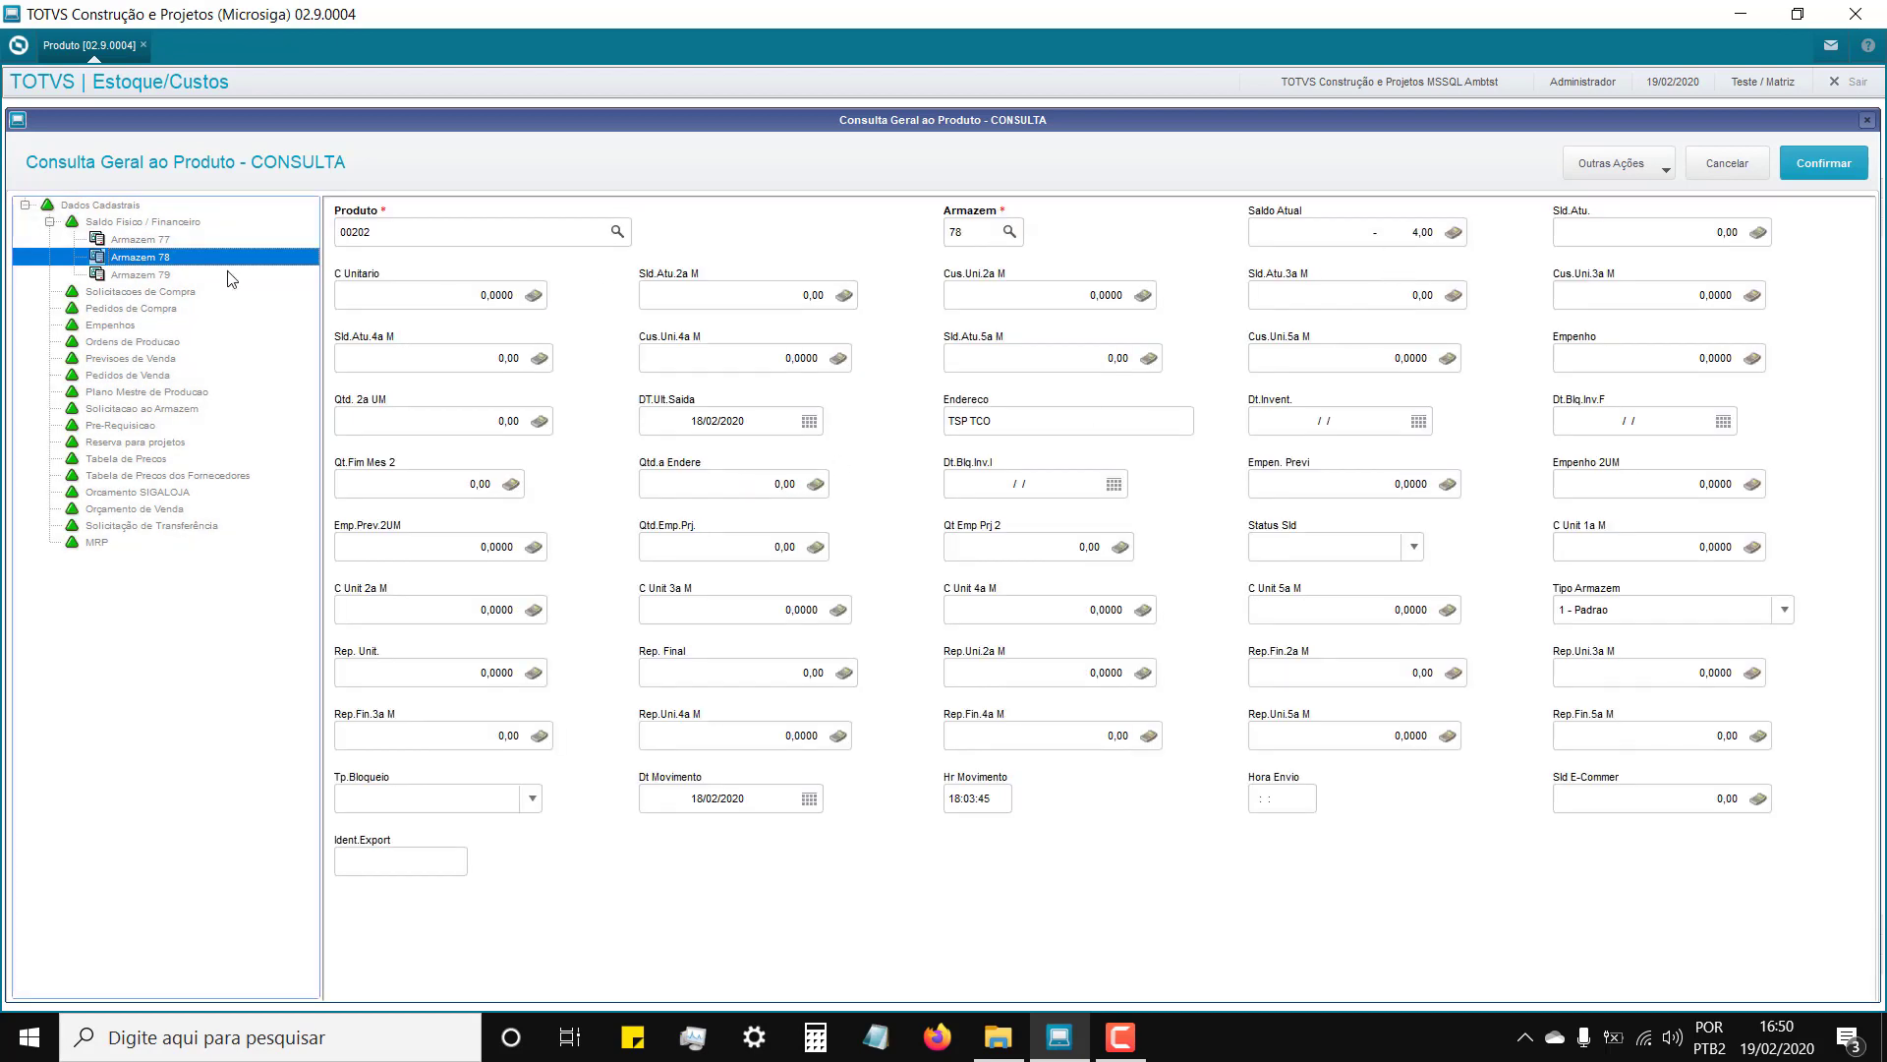
left_click(155, 275)
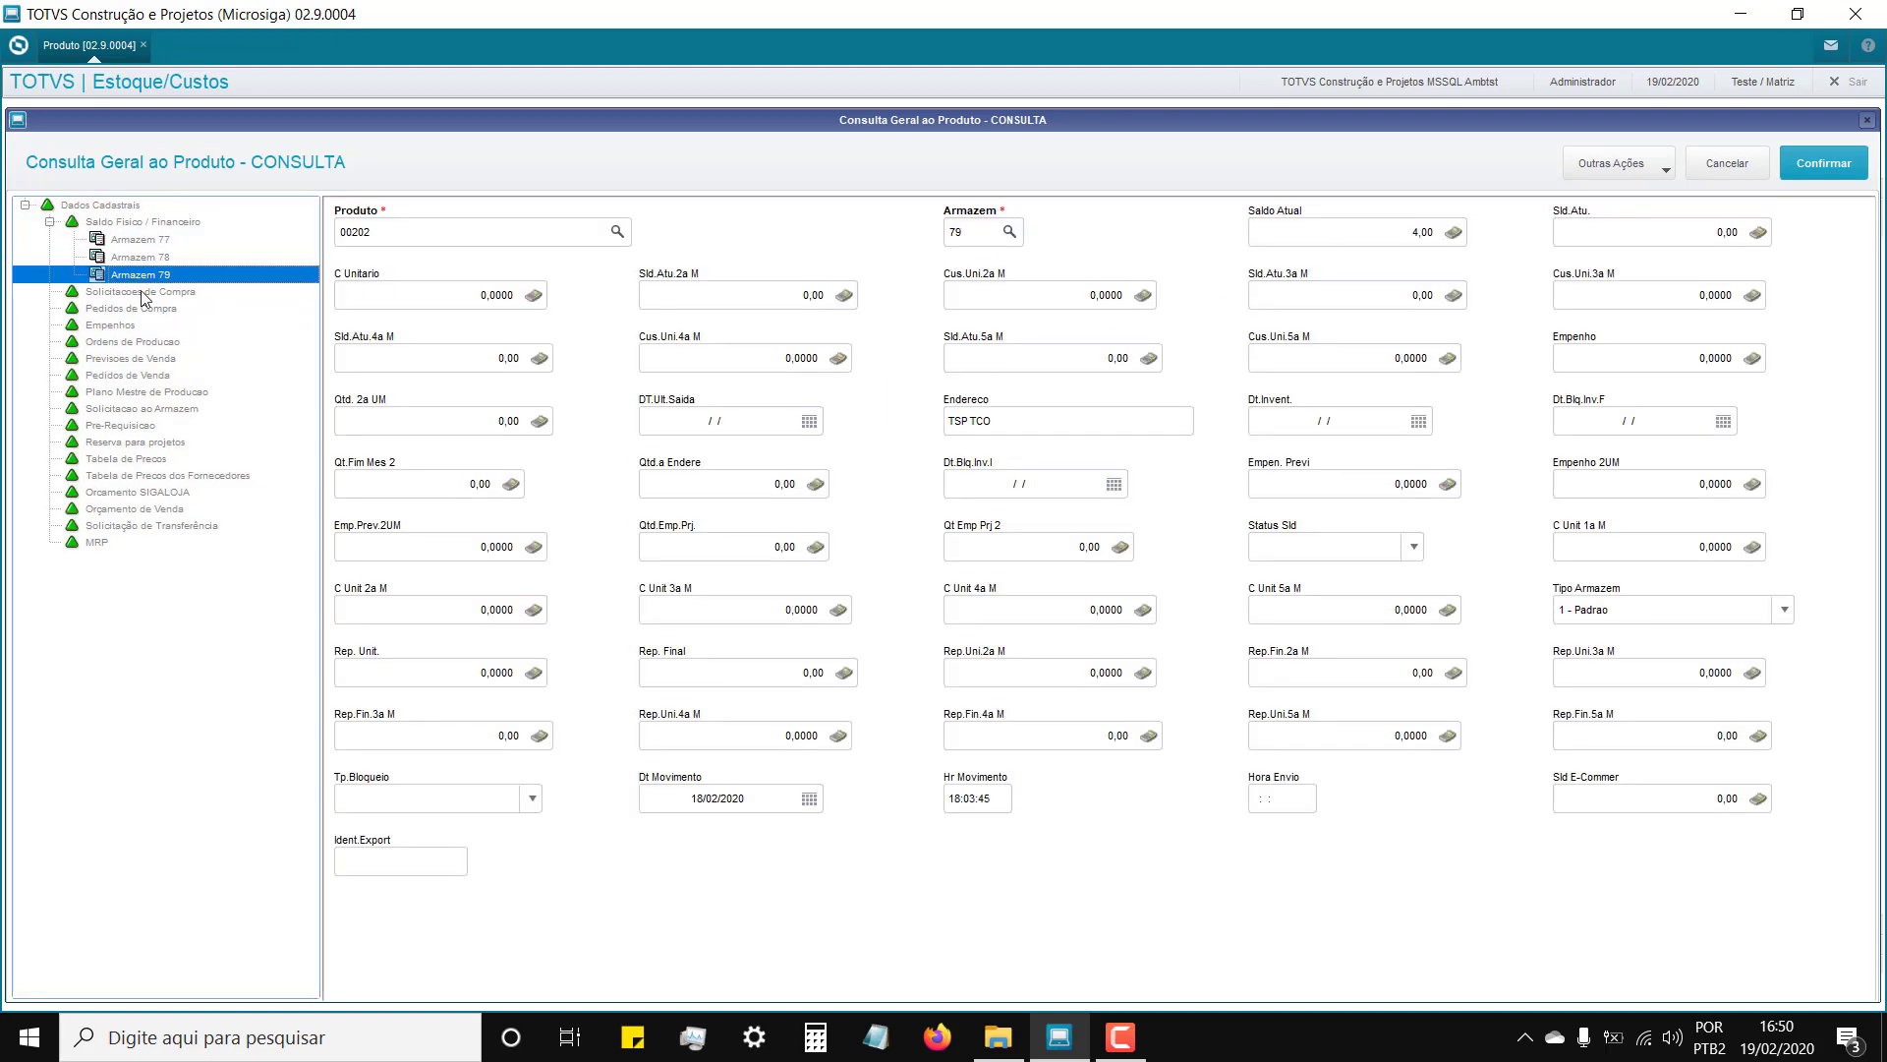
left_click(142, 258)
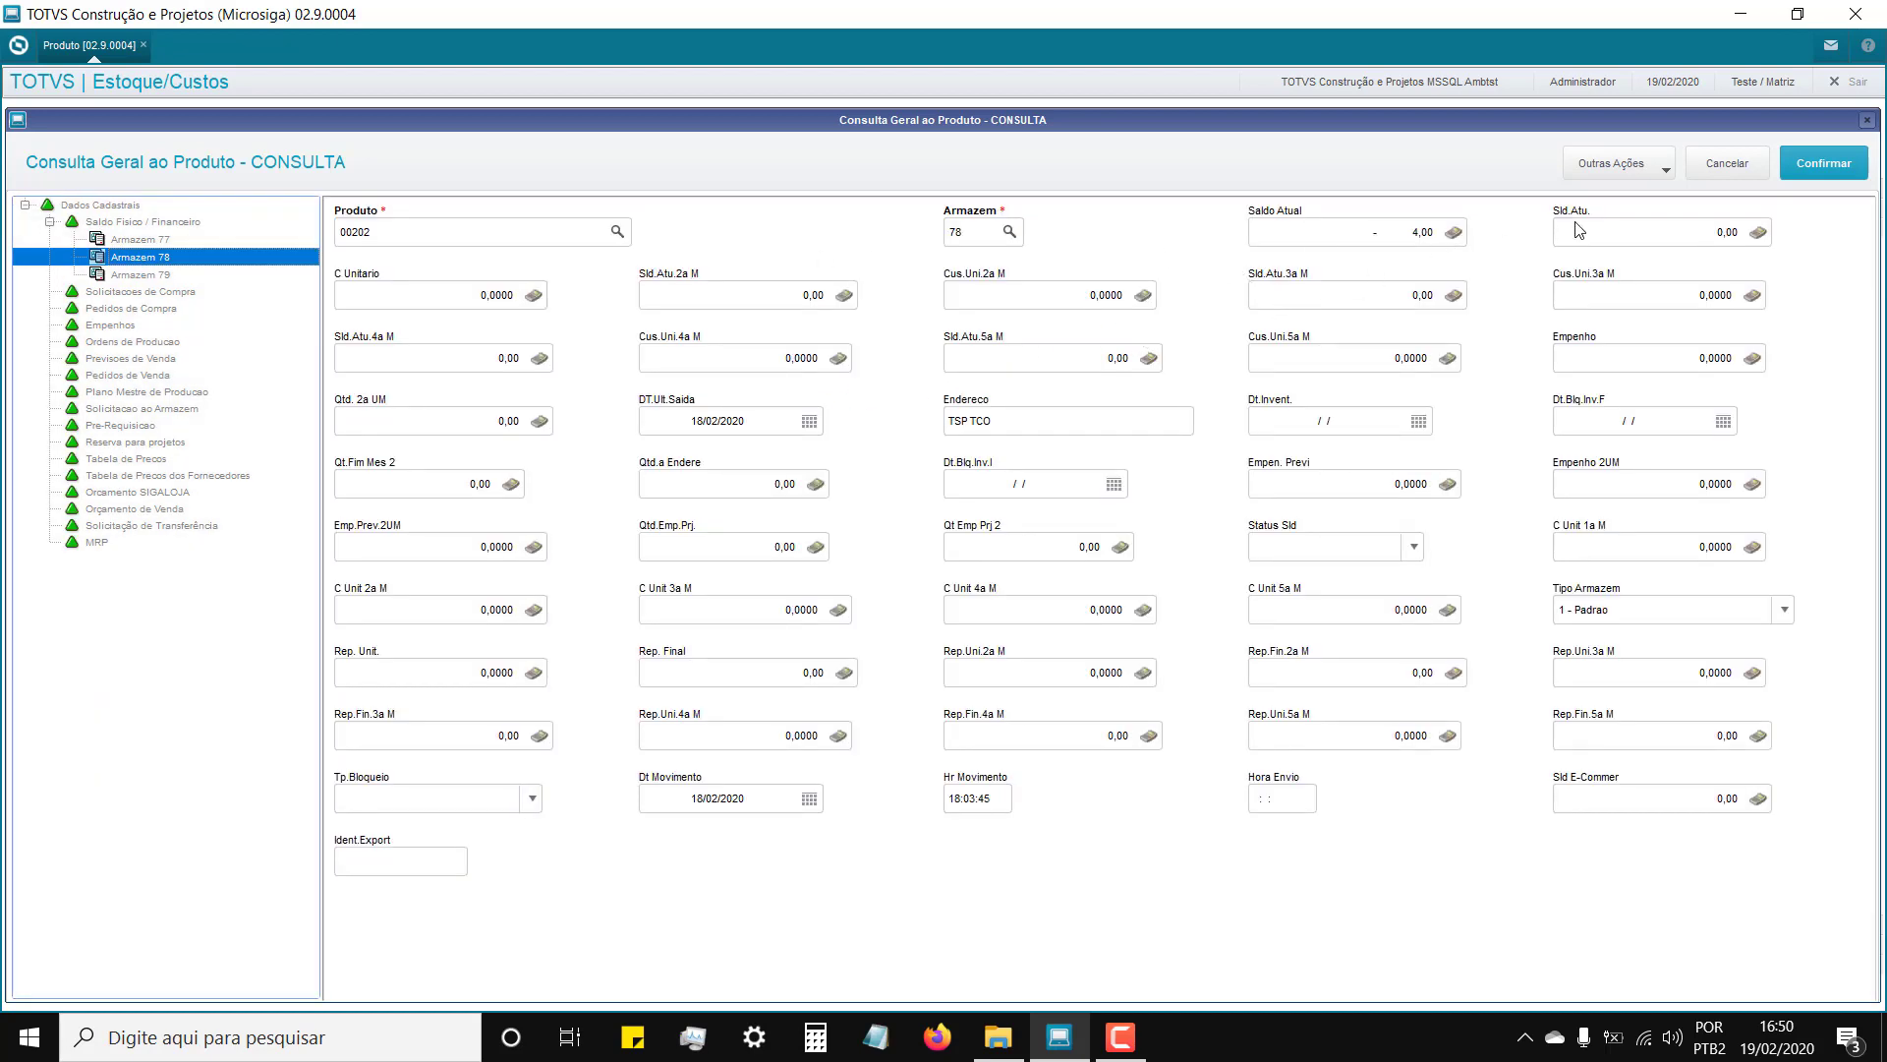
Step: Open the Kardex for product 00202 and accept its existing parameters
left_click(1661, 175)
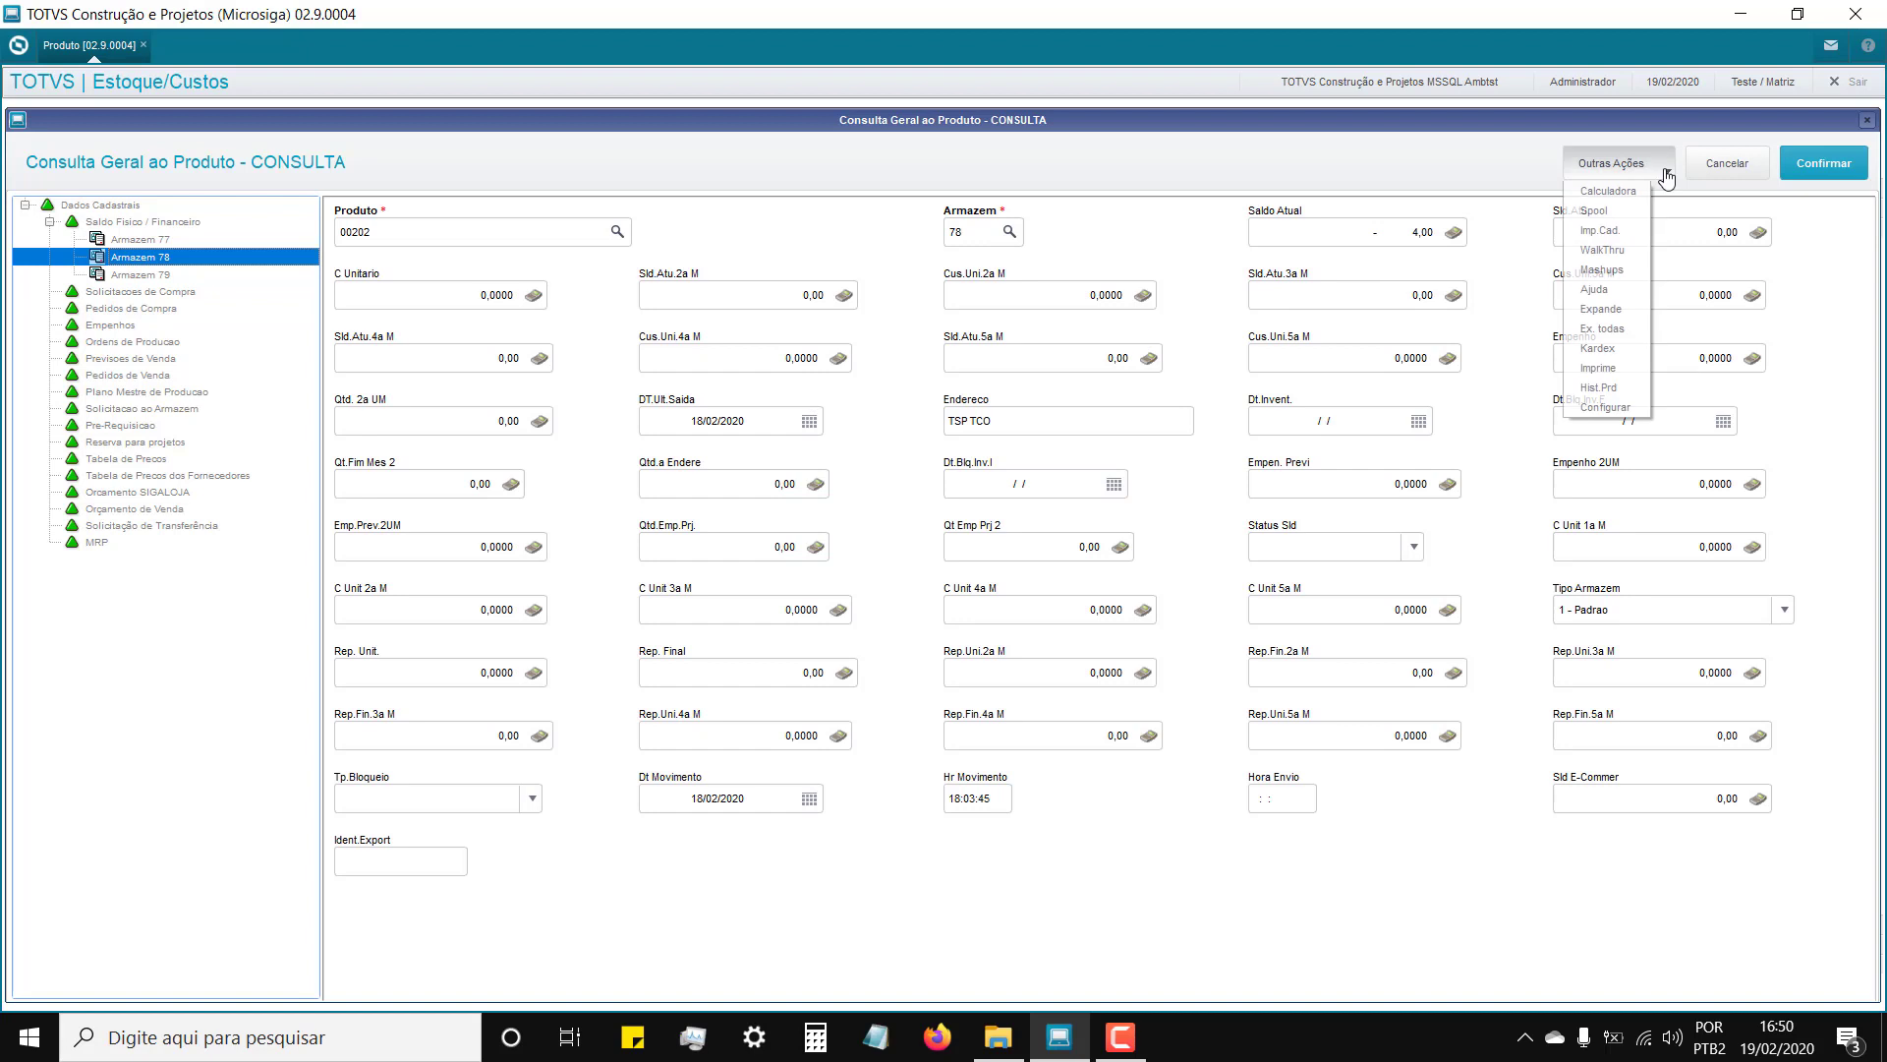
left_click(1589, 352)
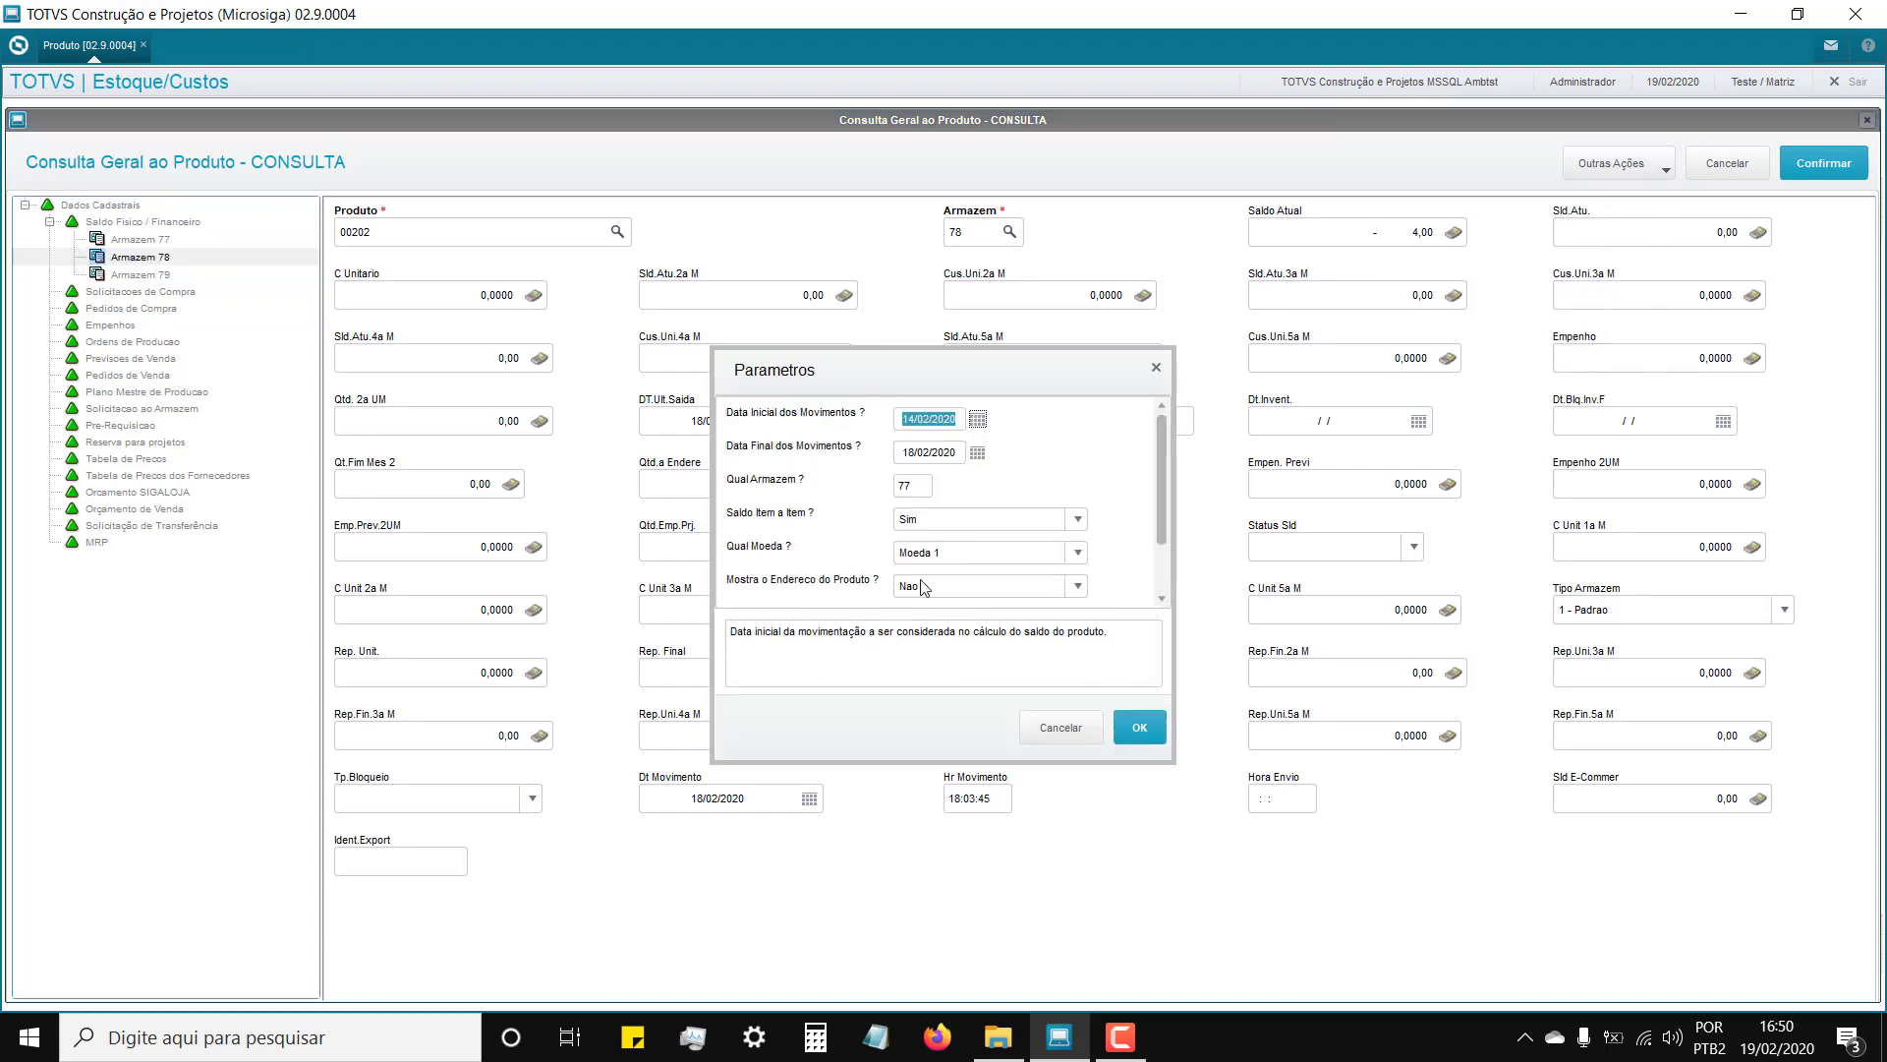
left_click(1140, 729)
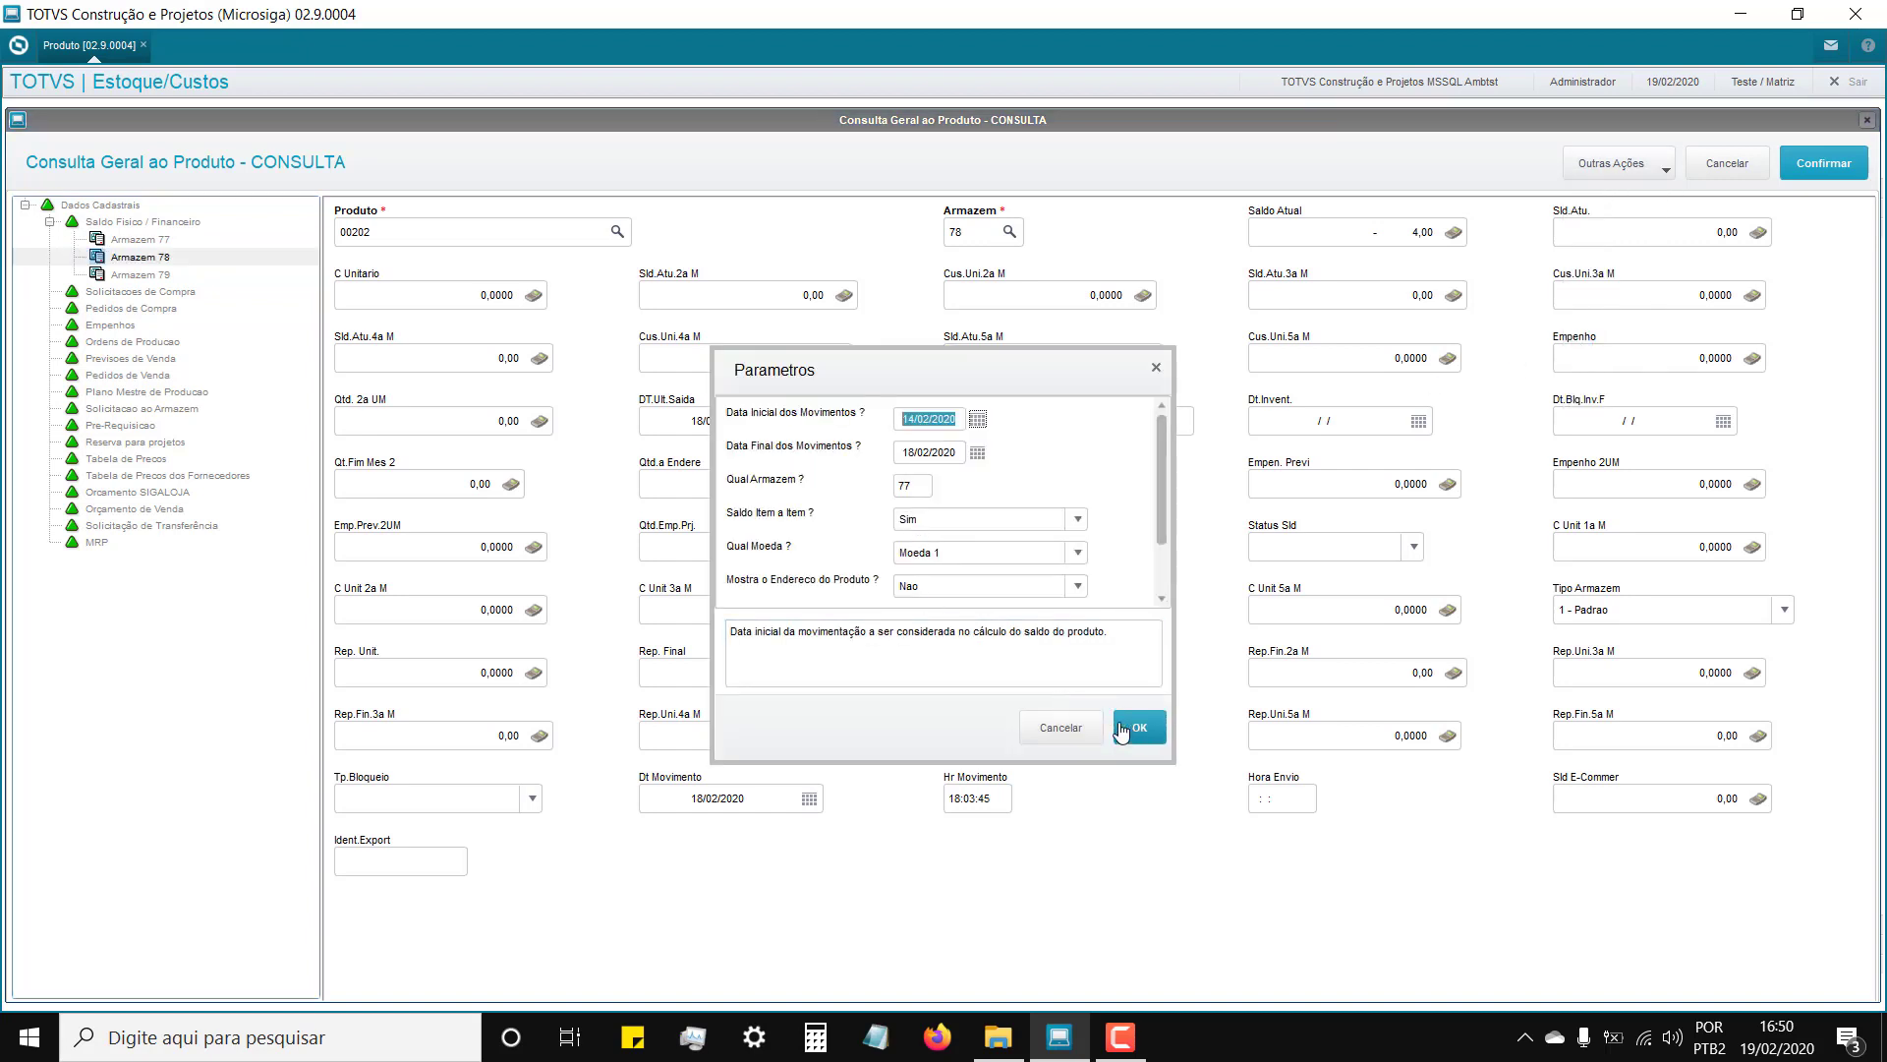